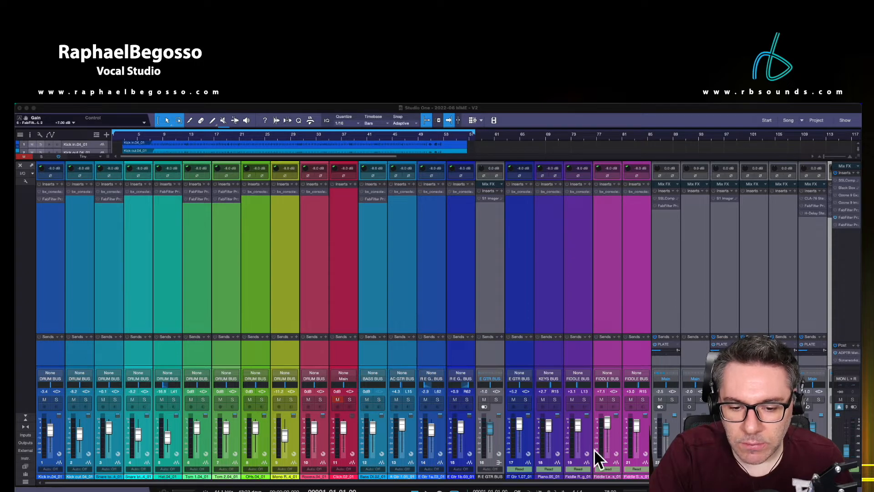
{"action": "scroll", "coordinate": [591, 428], "scroll_direction": "right", "scroll_amount": 2}
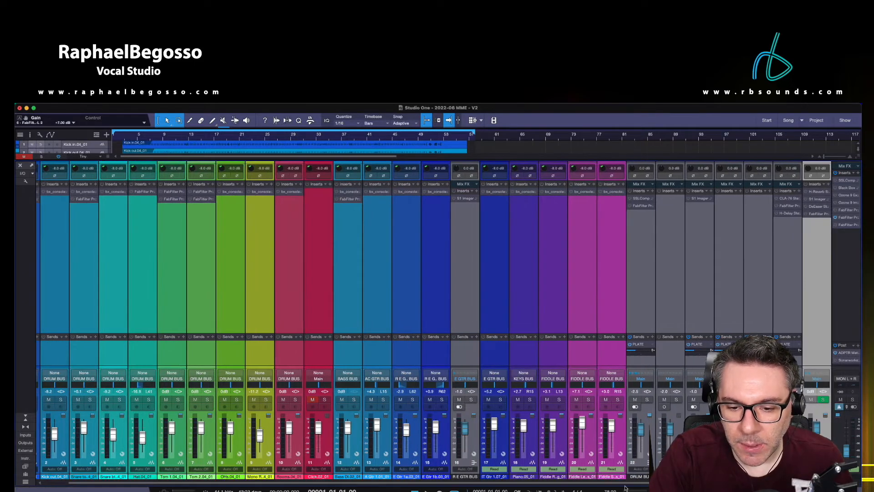
{"action": "scroll", "coordinate": [494, 483], "scroll_direction": "left", "scroll_amount": 2}
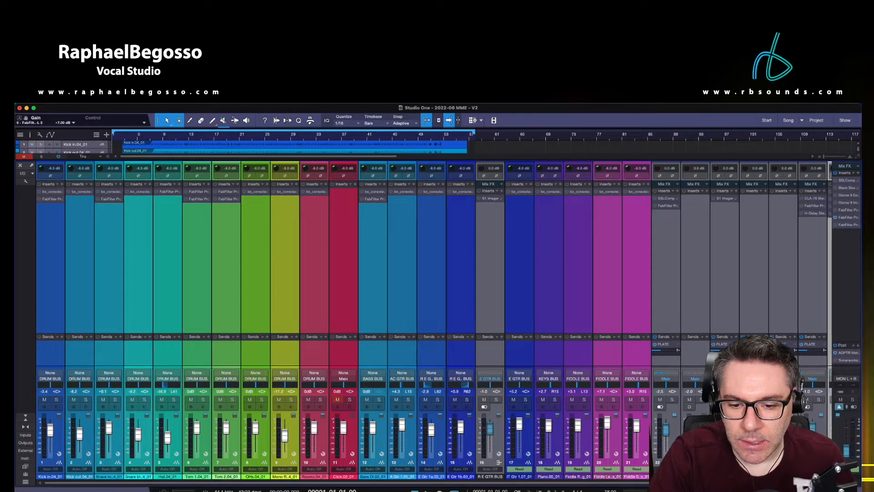
{"action": "left_click_drag", "start_coordinate": [765, 482], "coordinate": [792, 483]}
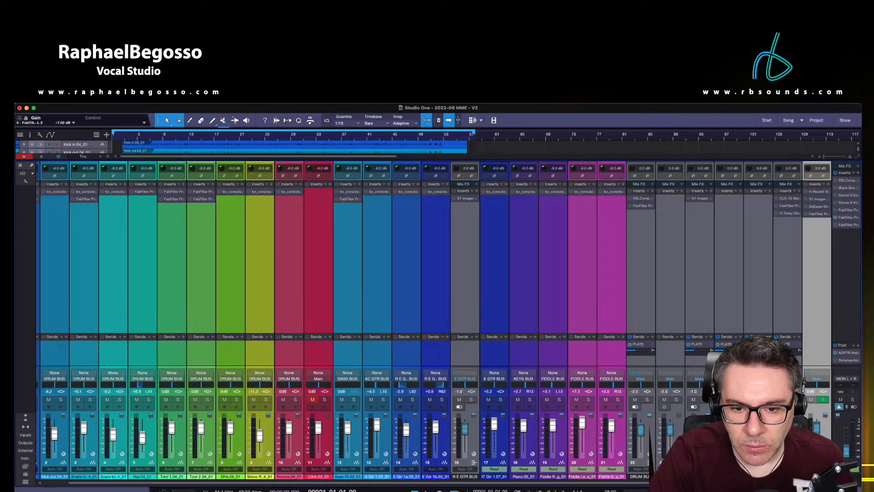
{"action": "scroll", "coordinate": [434, 322], "scroll_direction": "left", "scroll_amount": 2}
{"action": "scroll", "coordinate": [434, 322], "scroll_direction": "right", "scroll_amount": 2}
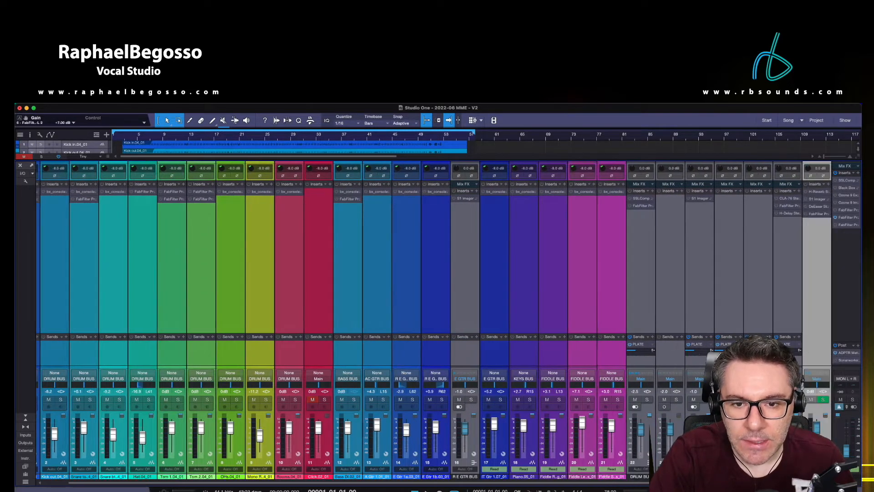
{"action": "scroll", "coordinate": [434, 324], "scroll_direction": "left", "scroll_amount": 2}
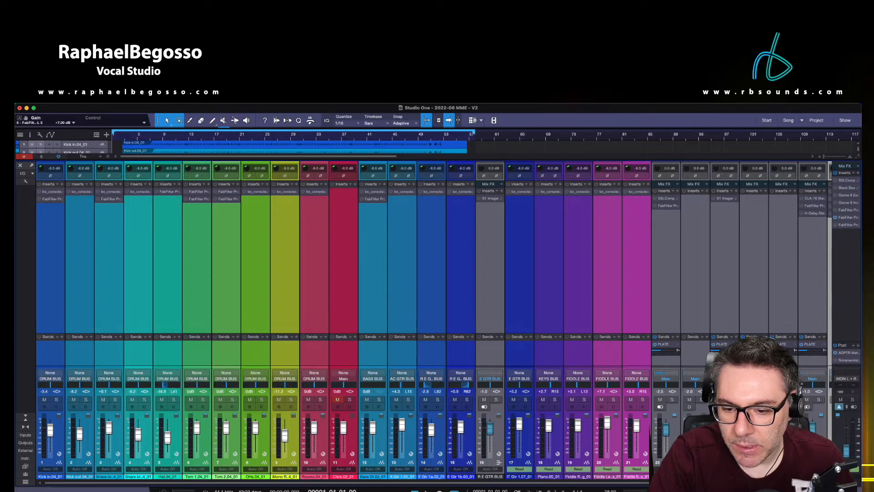
{"action": "scroll", "coordinate": [434, 319], "scroll_direction": "right", "scroll_amount": 1}
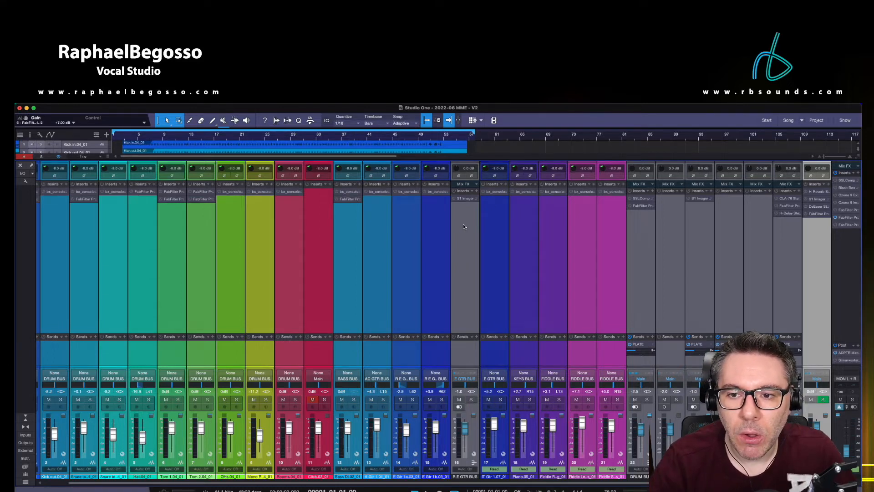
Inspect the FabFilter Pro-L 2 limiter on the main bus and play the song from bar 37.
{"action": "left_click", "coordinate": [847, 220]}
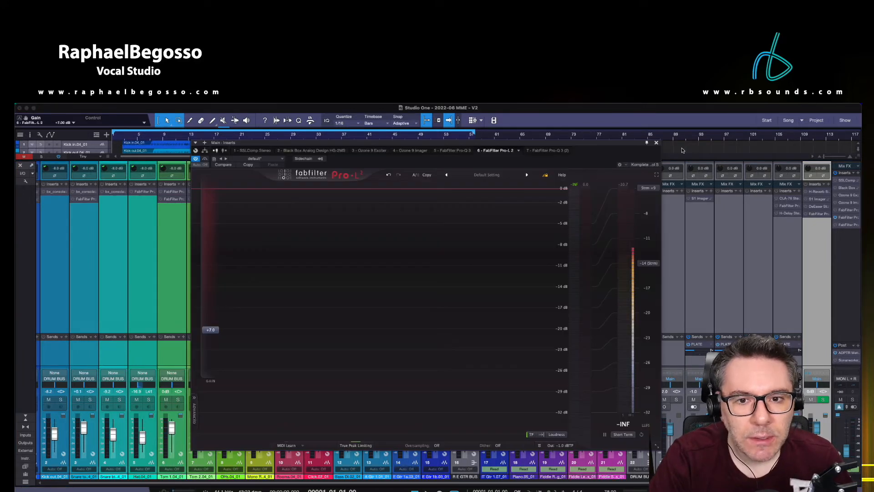
{"action": "left_click", "coordinate": [657, 143]}
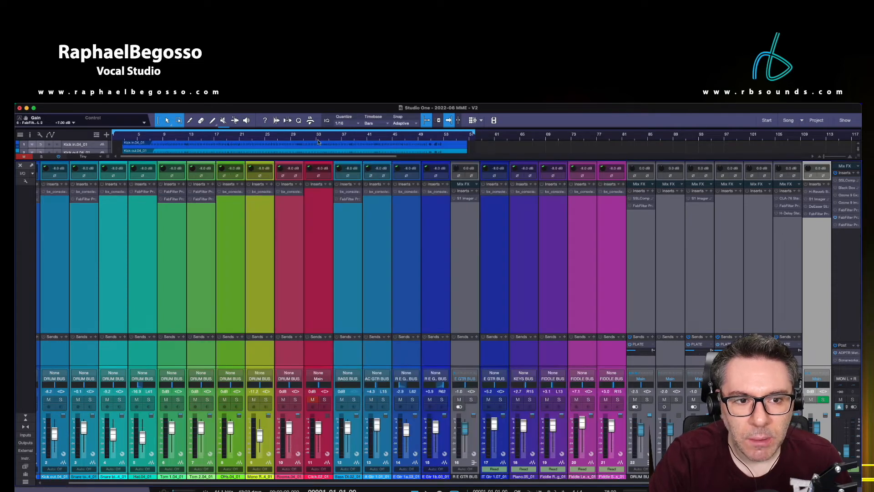
{"action": "left_click", "coordinate": [342, 138]}
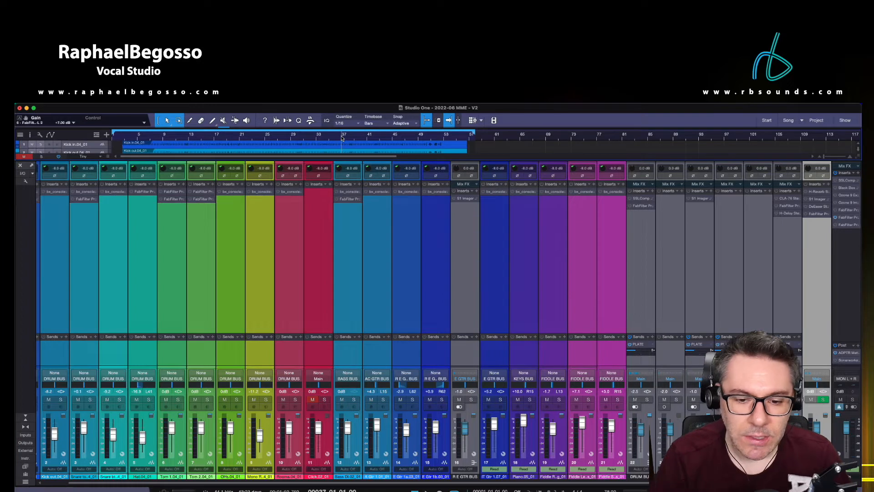
{"action": "key", "text": "space"}
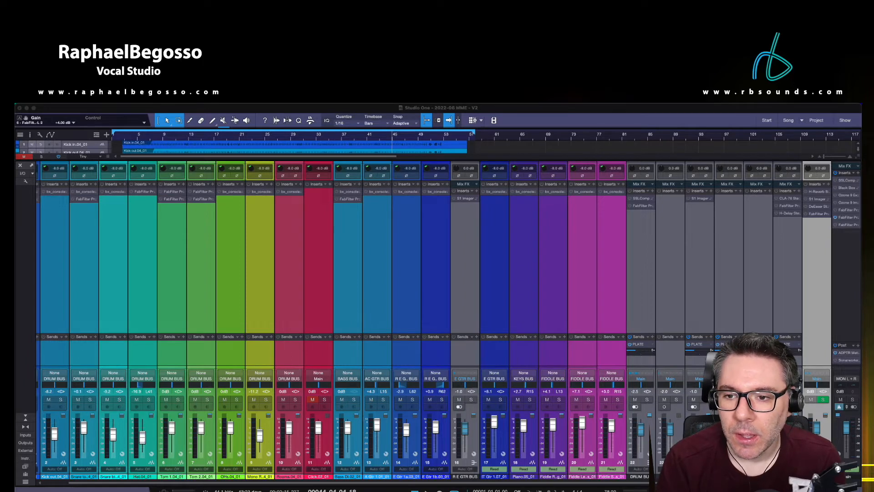
Activate the SSLComp bus compressor on the main bus, comparing the mix with and without it during playback.
{"action": "left_click", "coordinate": [847, 181]}
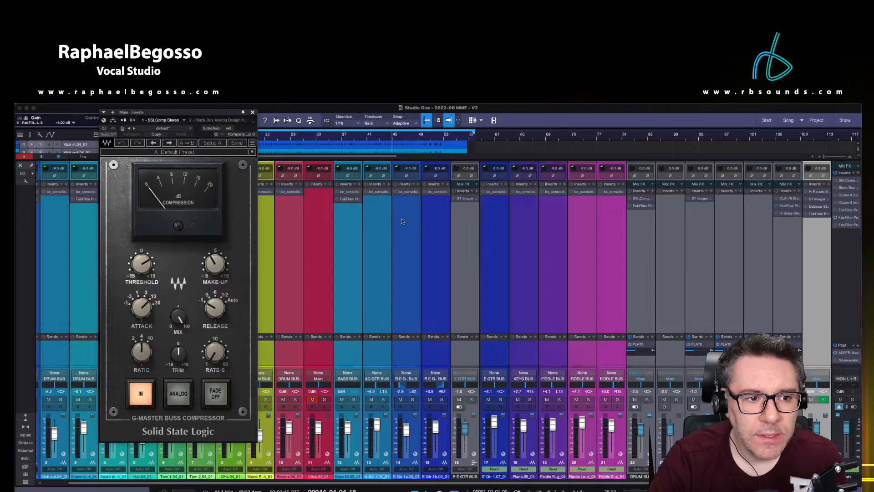
{"action": "left_click_drag", "start_coordinate": [216, 114], "coordinate": [514, 128]}
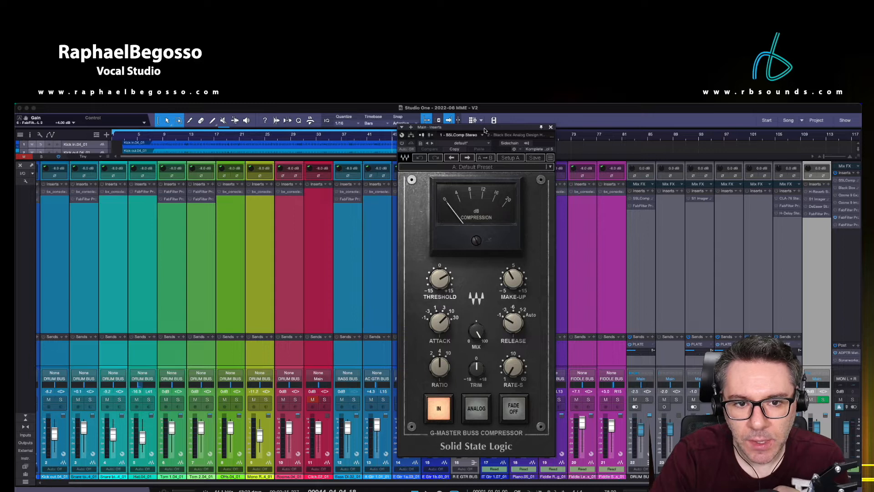
{"action": "left_click_drag", "start_coordinate": [485, 130], "coordinate": [517, 132]}
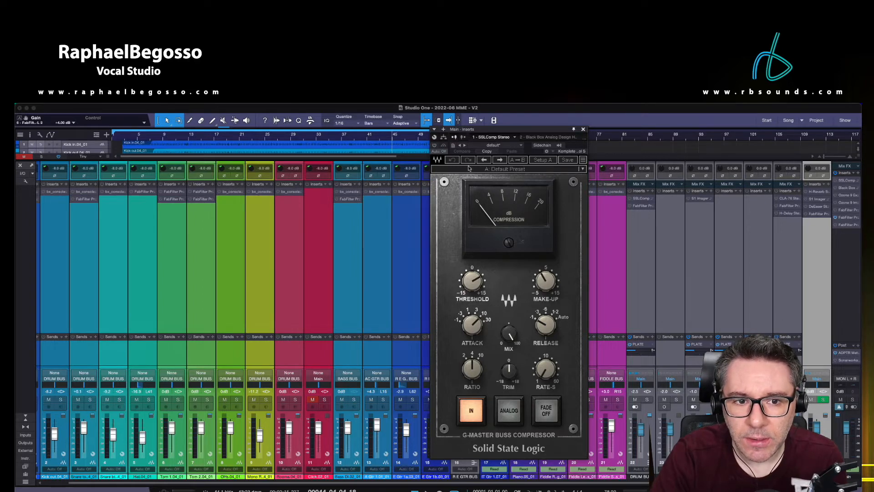
{"action": "left_click", "coordinate": [434, 146]}
{"action": "left_click", "coordinate": [434, 146]}
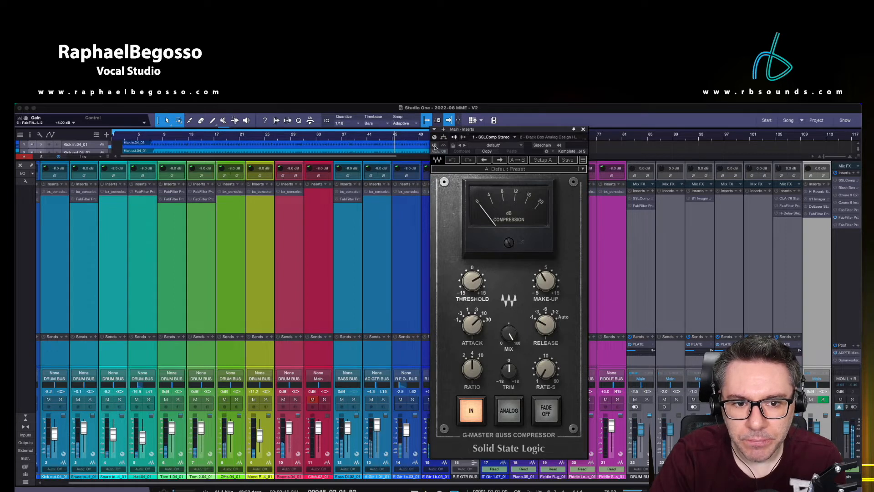
{"action": "left_click", "coordinate": [435, 146]}
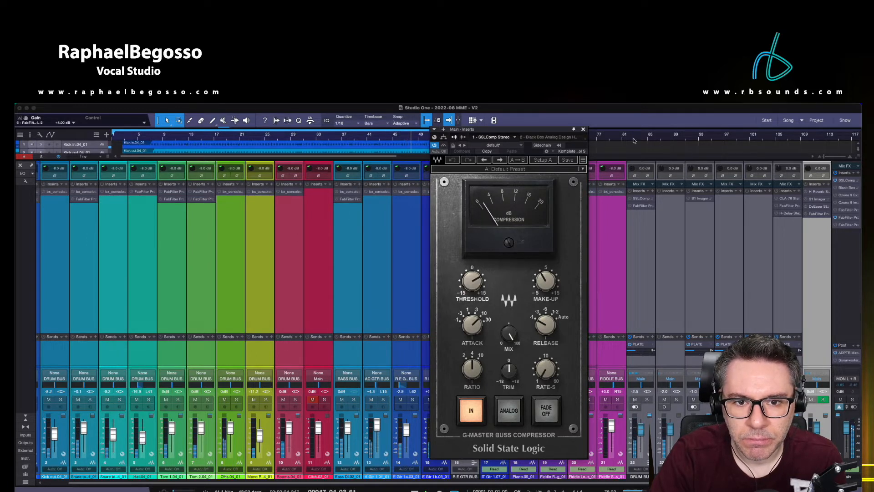
{"action": "left_click", "coordinate": [583, 129]}
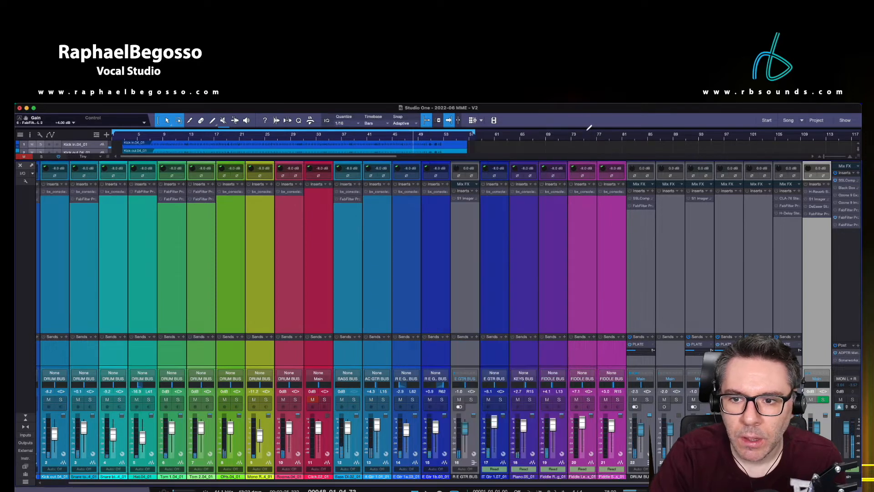
Activate the Black Box Analog Design HG-2MS on the main bus, comparing the mix with it on and off.
{"action": "left_click", "coordinate": [845, 188]}
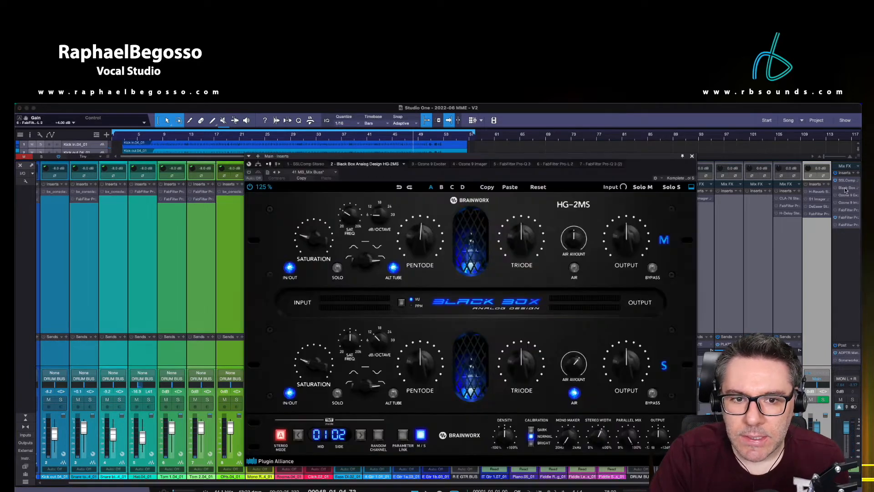
{"action": "left_click_drag", "start_coordinate": [499, 155], "coordinate": [515, 137]}
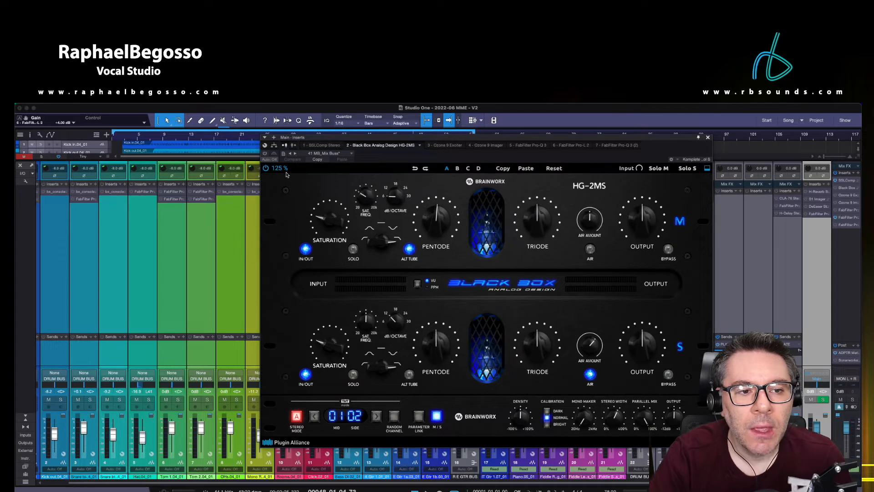
{"action": "left_click", "coordinate": [265, 154]}
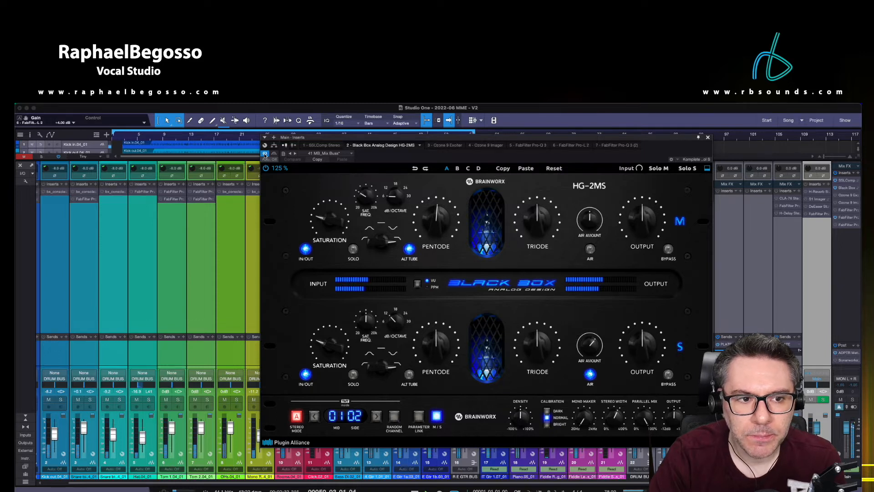
{"action": "left_click", "coordinate": [265, 154]}
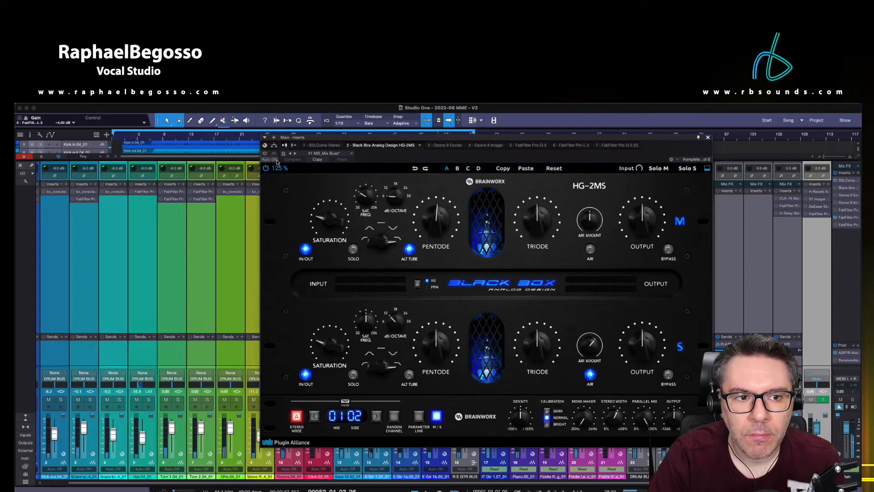
{"action": "left_click", "coordinate": [708, 137]}
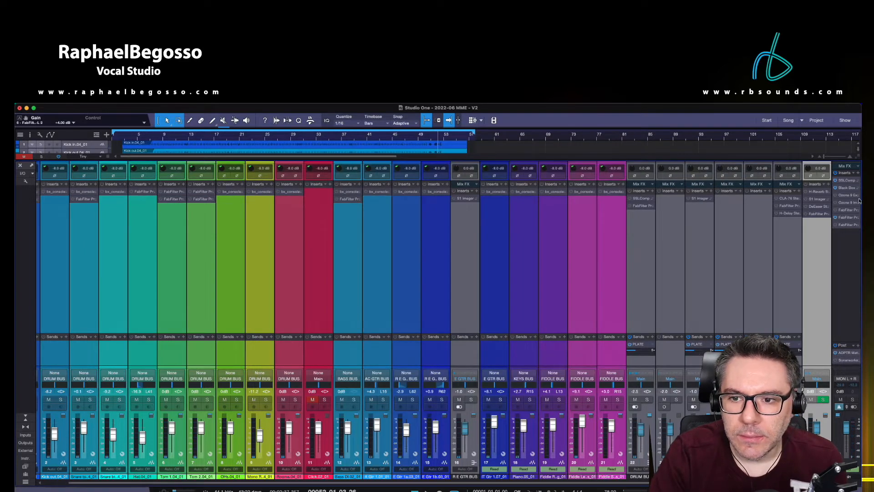
Activate the Ozone 9 Exciter on the main bus, with the playback position set to bar 42.
{"action": "left_click", "coordinate": [848, 195]}
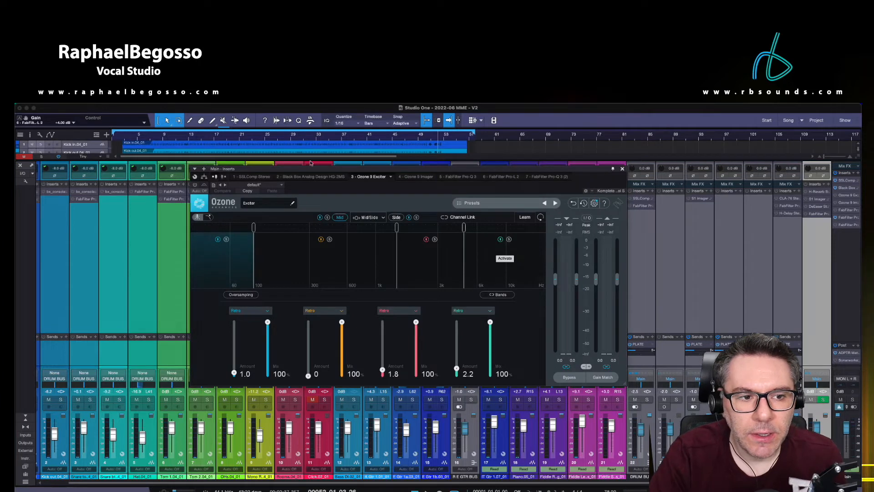
{"action": "left_click_drag", "start_coordinate": [346, 169], "coordinate": [415, 183]}
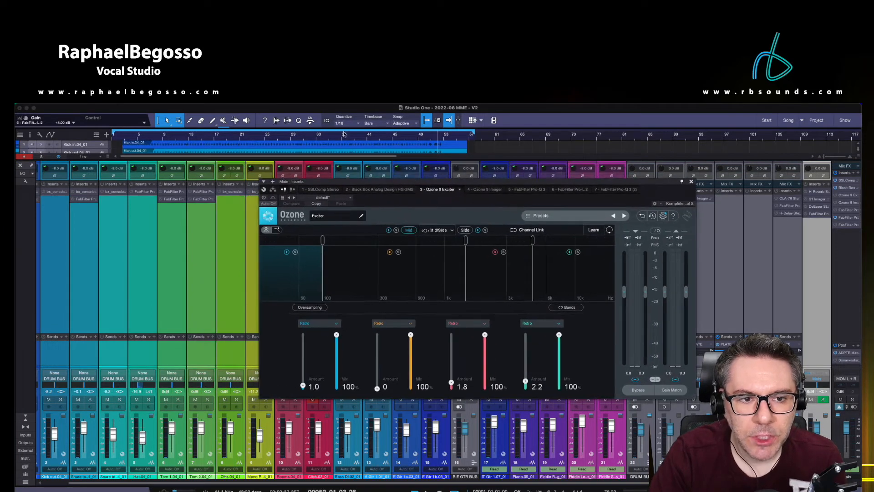
{"action": "left_click", "coordinate": [374, 138]}
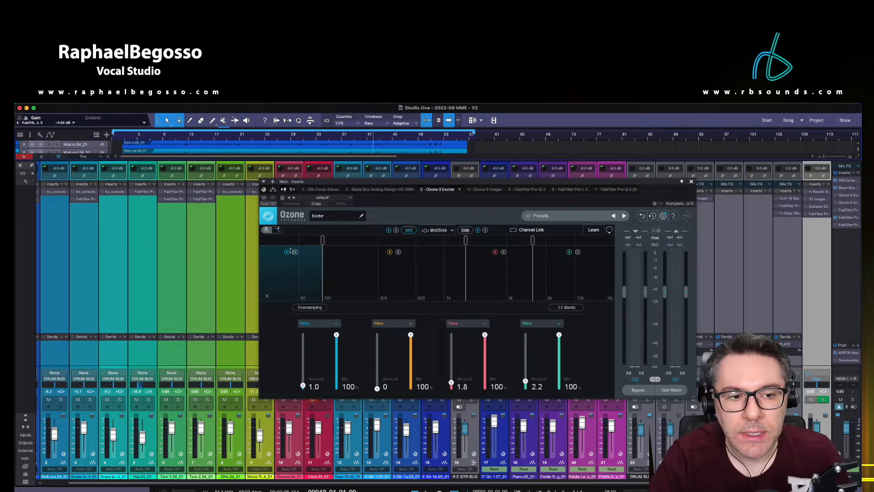
{"action": "left_click", "coordinate": [264, 199]}
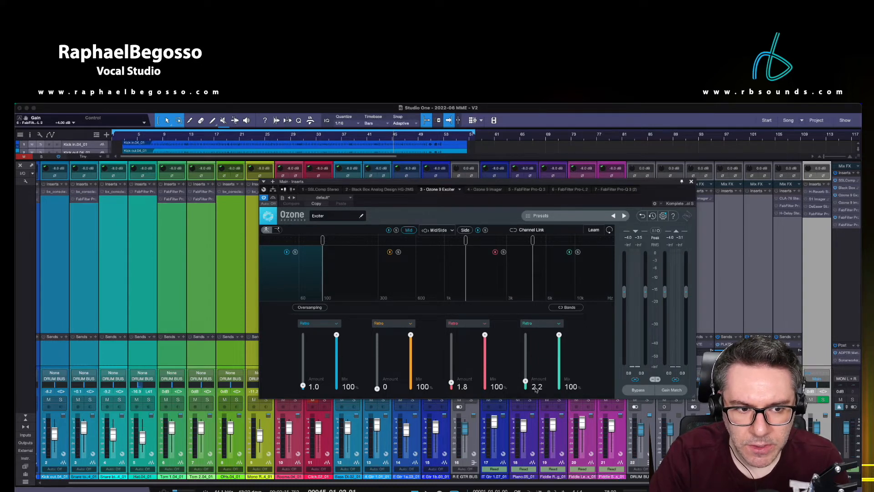
{"action": "left_click", "coordinate": [691, 181]}
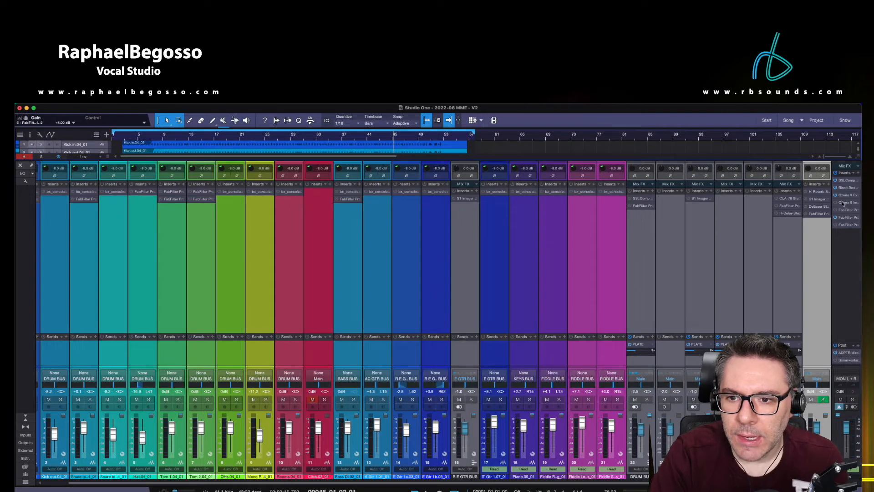
Activate the Ozone 9 Imager on the main bus, comparing it on and off during playback from bar 38.
{"action": "left_click", "coordinate": [841, 204]}
{"action": "left_click_drag", "start_coordinate": [421, 180], "coordinate": [453, 192]}
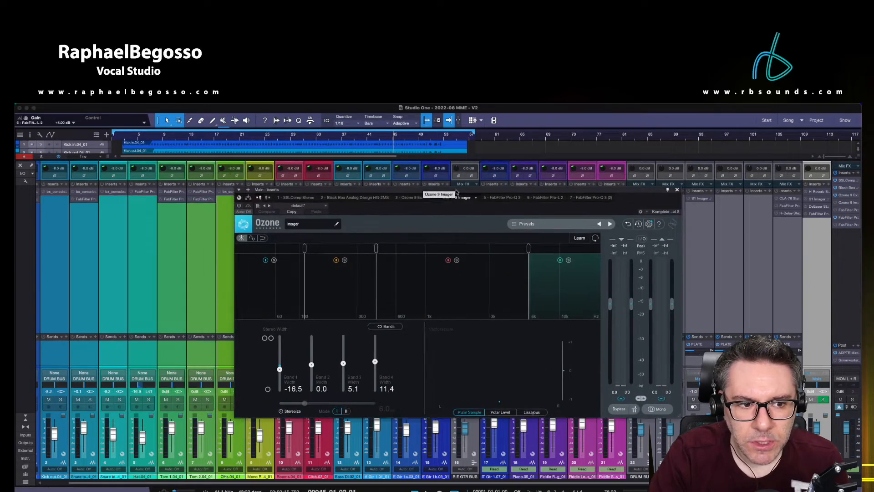
{"action": "left_click", "coordinate": [238, 205]}
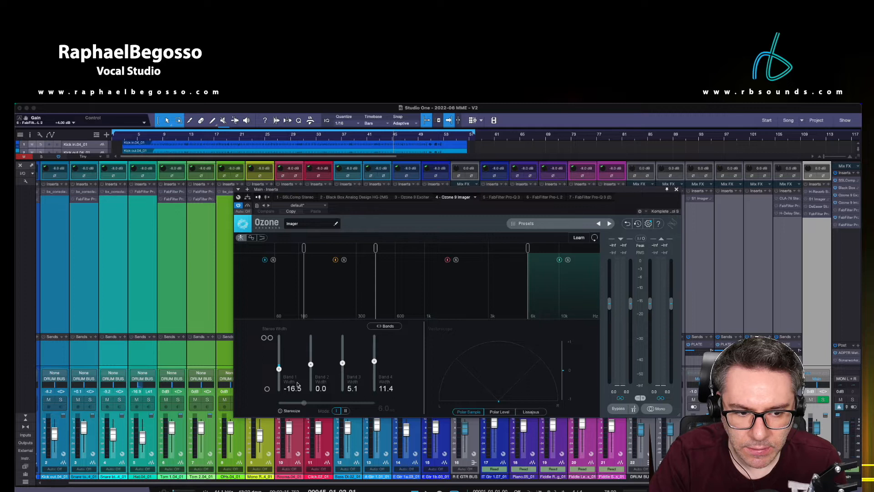
{"action": "left_click", "coordinate": [349, 138]}
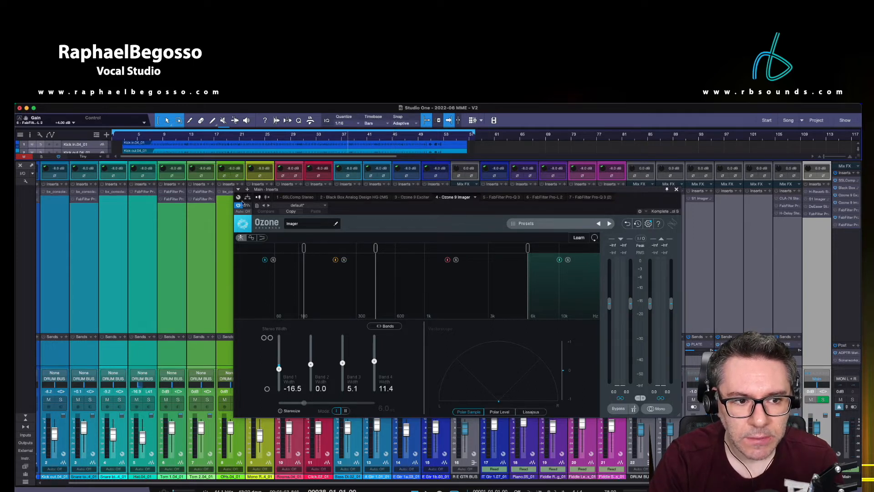
{"action": "left_click", "coordinate": [238, 205]}
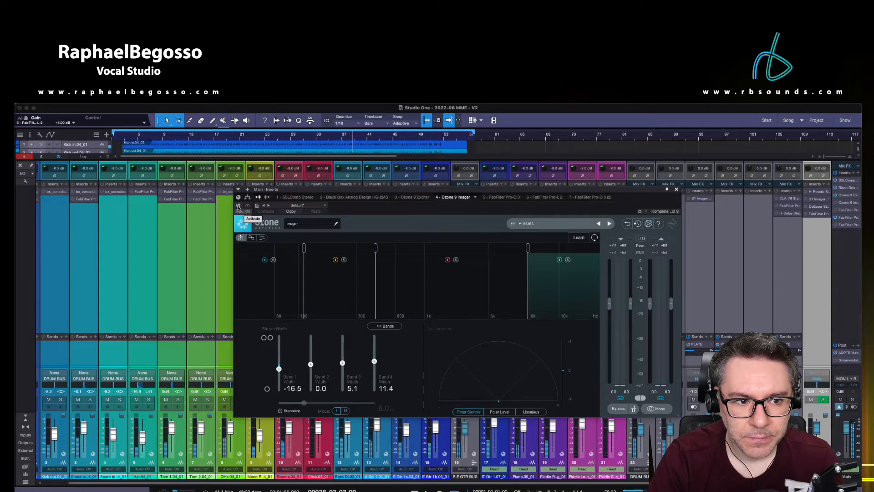
{"action": "left_click", "coordinate": [237, 206]}
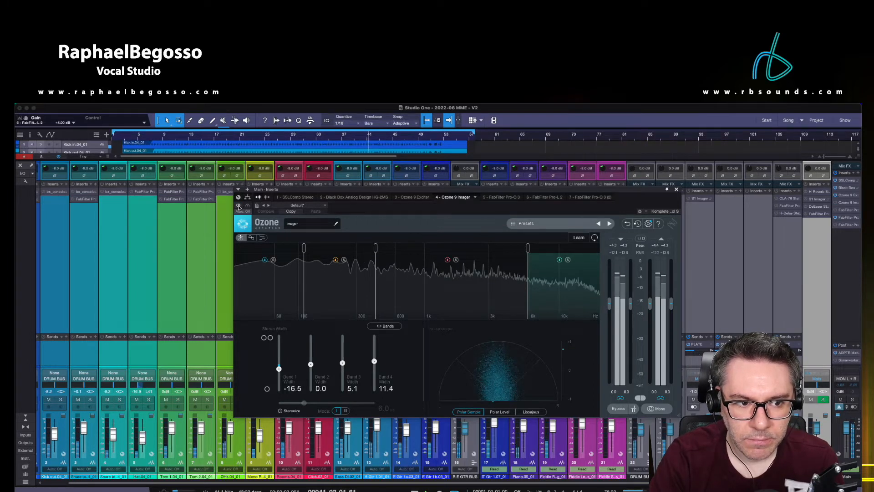
{"action": "left_click", "coordinate": [239, 206]}
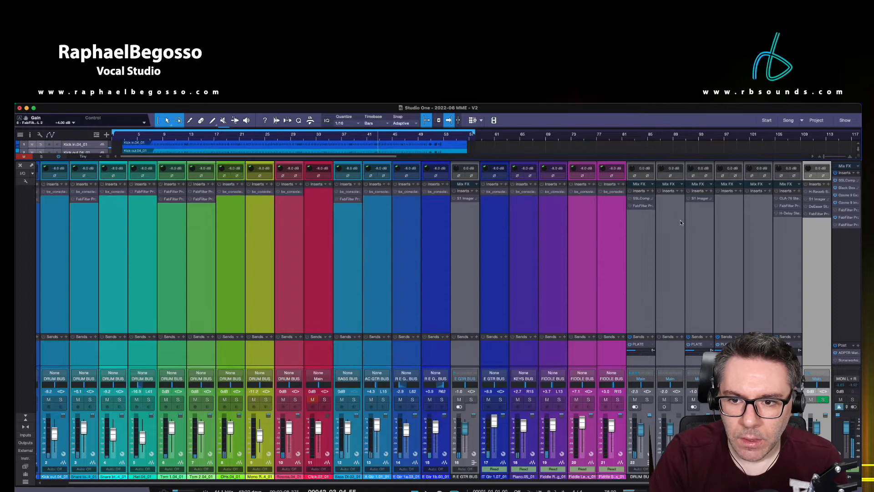
Review the FabFilter Pro-L 2 limiter and both FabFilter Pro-Q 3 equalizers on the main bus, closing each plug-in after viewing it.
{"action": "left_click", "coordinate": [847, 218]}
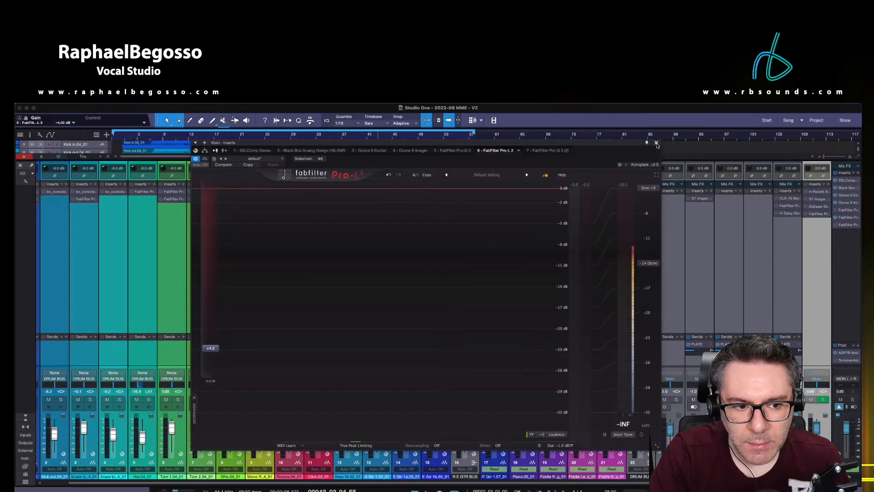
{"action": "left_click", "coordinate": [656, 143]}
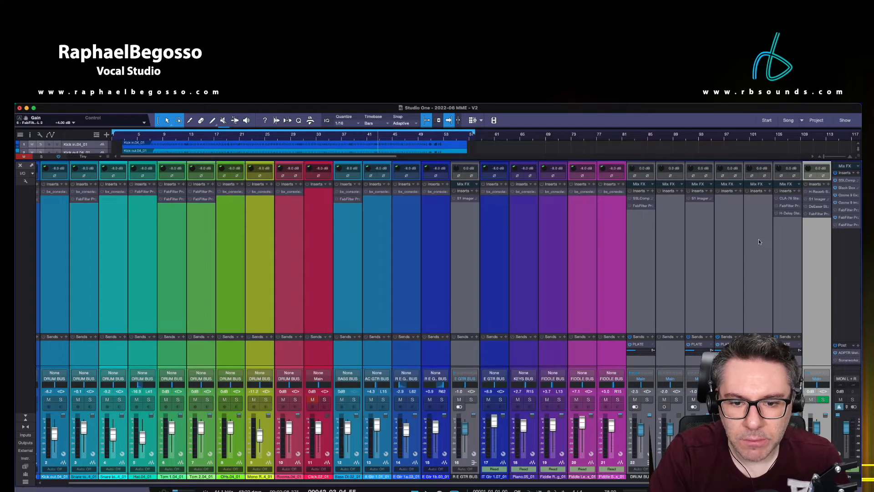
{"action": "left_click", "coordinate": [842, 211]}
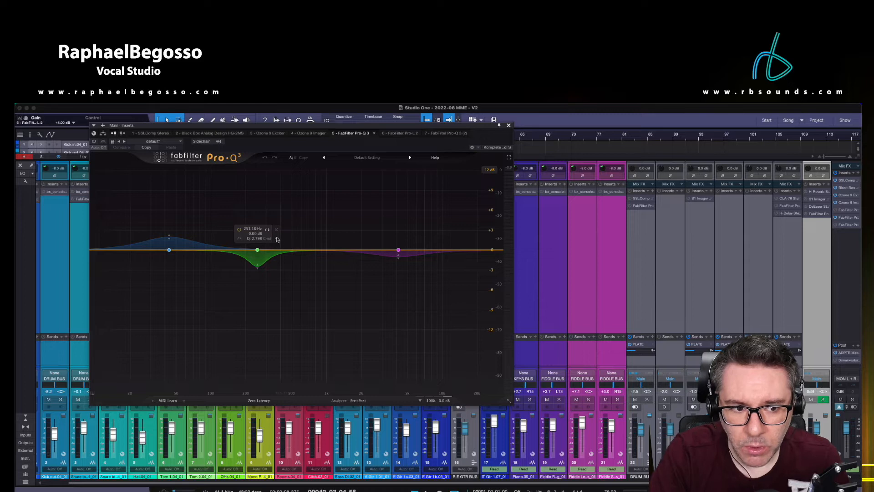
{"action": "left_click", "coordinate": [509, 126]}
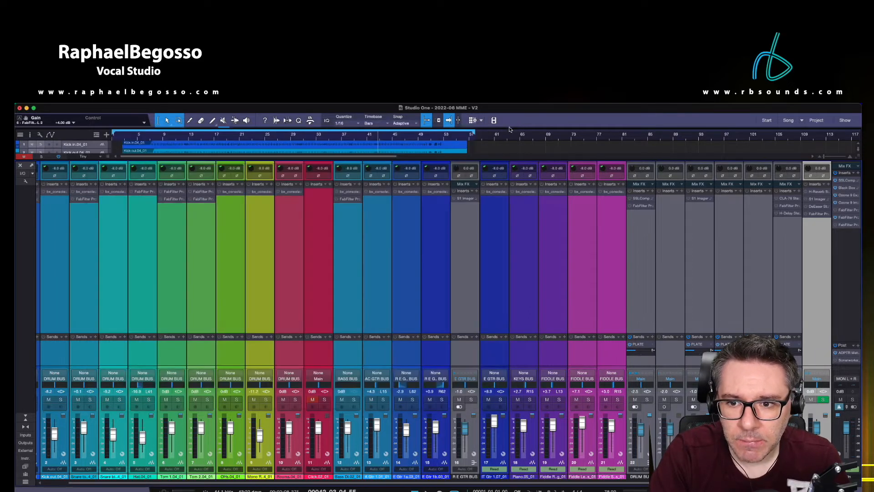
{"action": "left_click", "coordinate": [846, 224]}
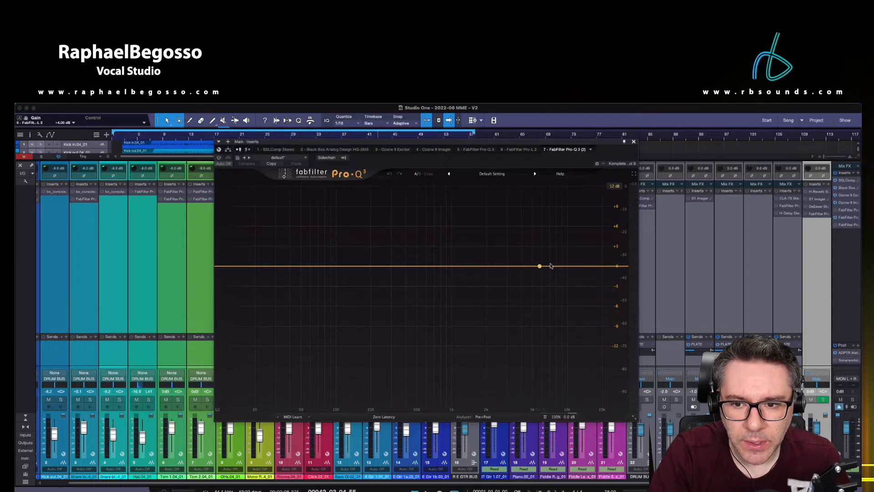
{"action": "left_click", "coordinate": [633, 141]}
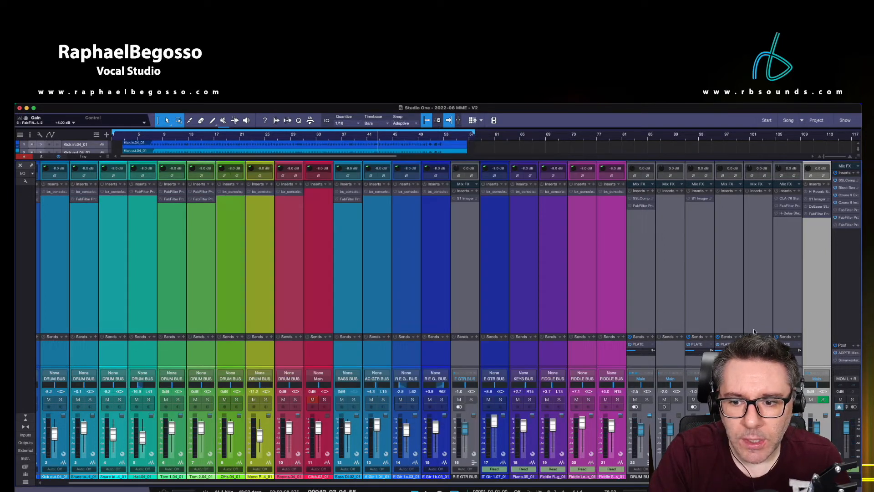
Open ADPTR MetricAB on the main bus, skip the missing reference file, and review its Spectrum, Correlation, Stereo Image, Dynamics and Loudness views.
{"action": "left_click", "coordinate": [844, 353]}
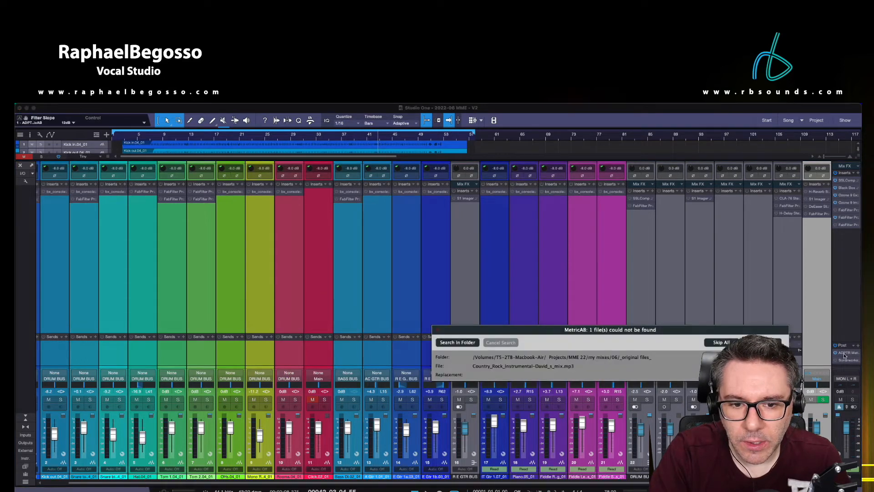
{"action": "left_click", "coordinate": [721, 343]}
{"action": "left_click_drag", "start_coordinate": [266, 110], "coordinate": [524, 157]}
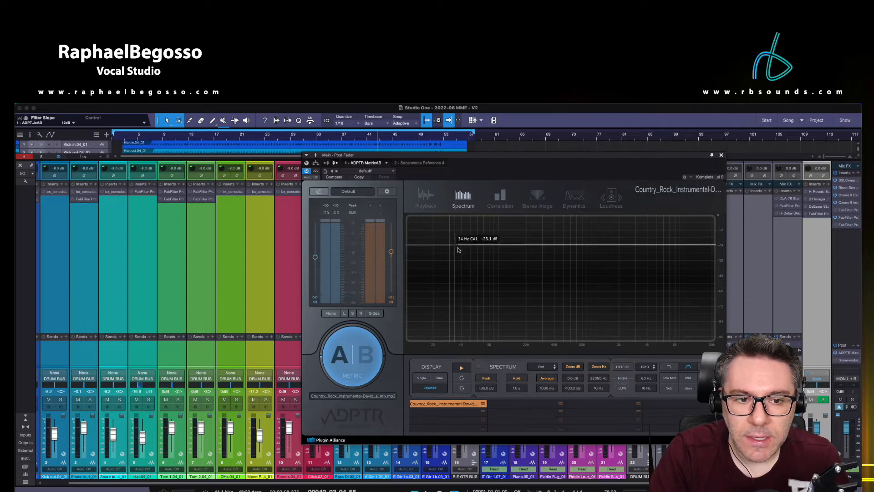
{"action": "left_click", "coordinate": [464, 200]}
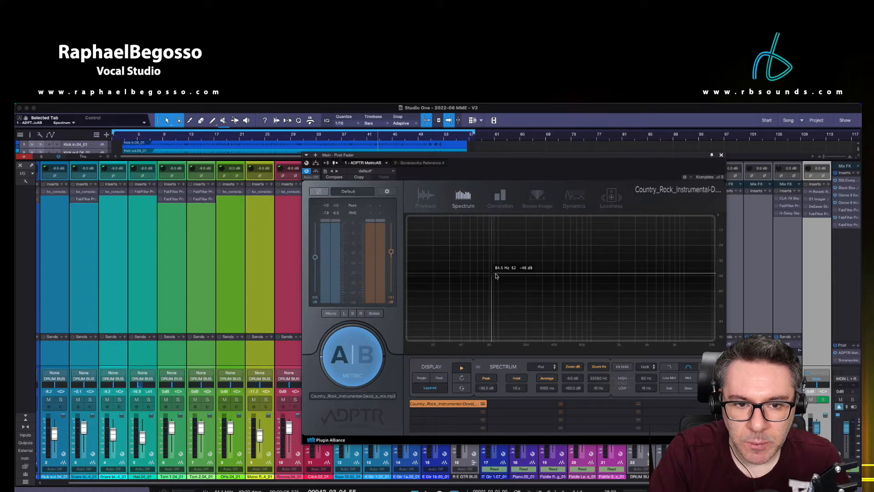
{"action": "left_click", "coordinate": [504, 202]}
{"action": "left_click", "coordinate": [552, 206]}
{"action": "left_click", "coordinate": [572, 198]}
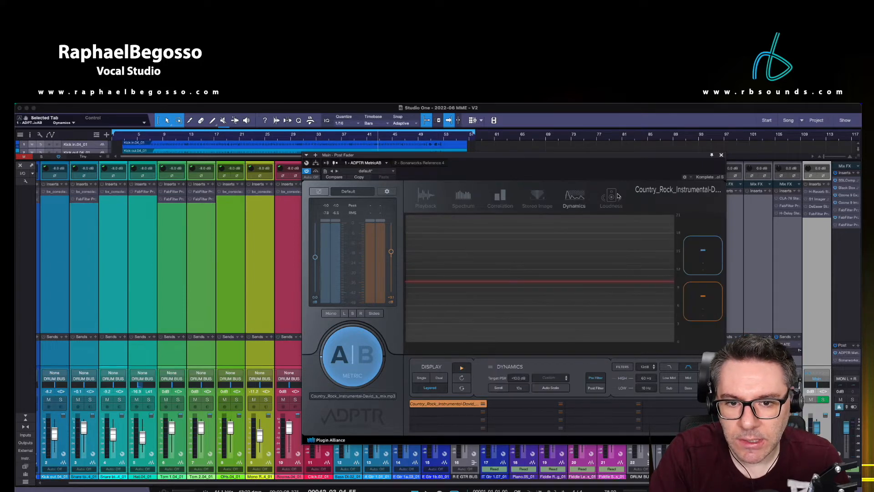
{"action": "left_click", "coordinate": [613, 198]}
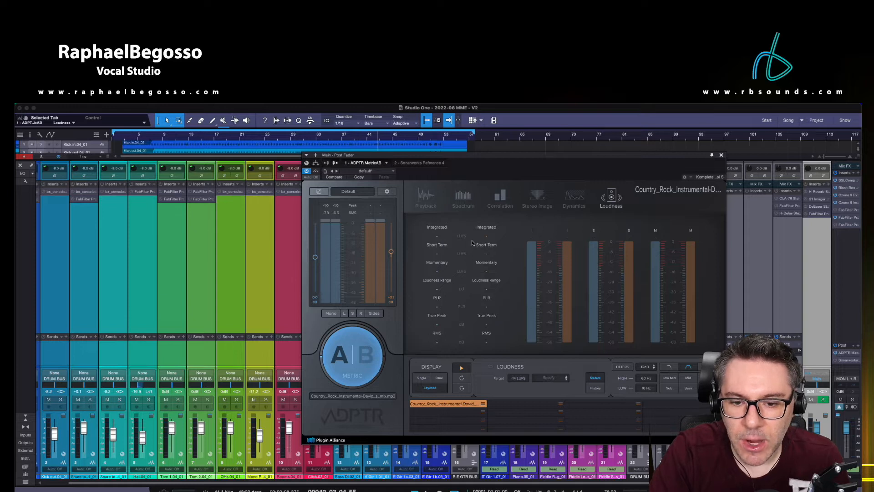
{"action": "left_click", "coordinate": [464, 204]}
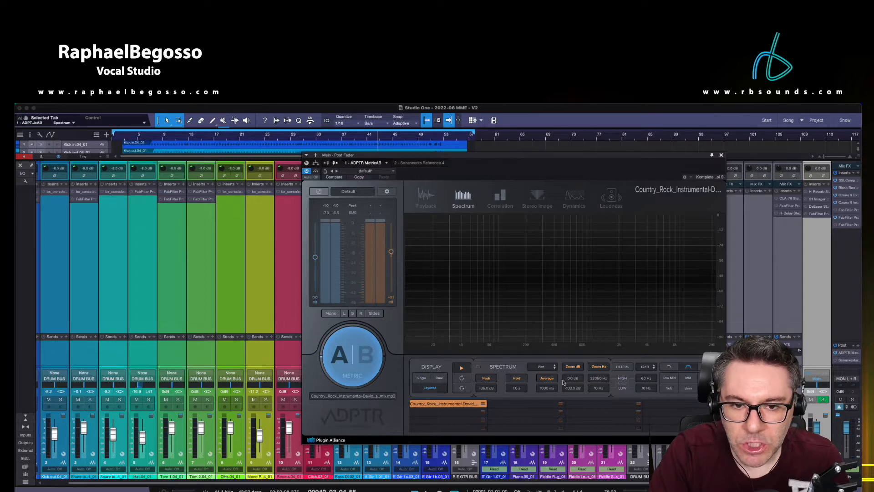
{"action": "left_click", "coordinate": [721, 156]}
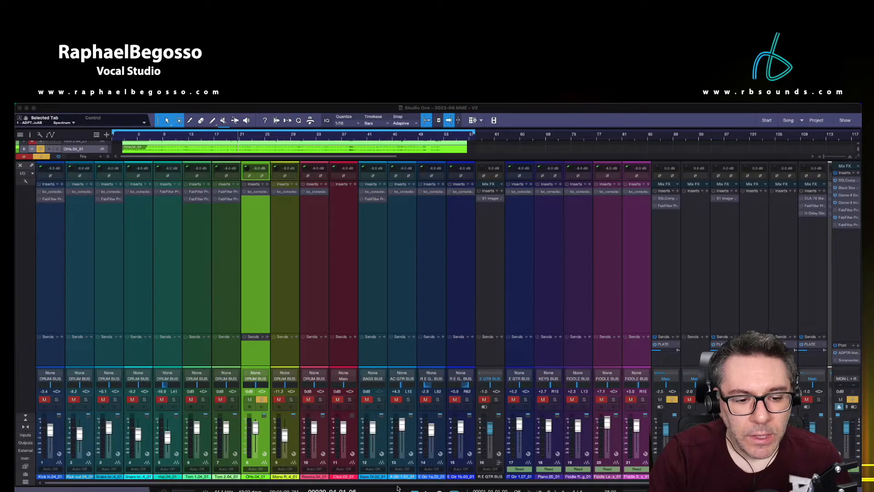
Open the bx_console N on the OHs channel and activate it, comparing the overheads with and without it during playback.
{"action": "left_click", "coordinate": [398, 488]}
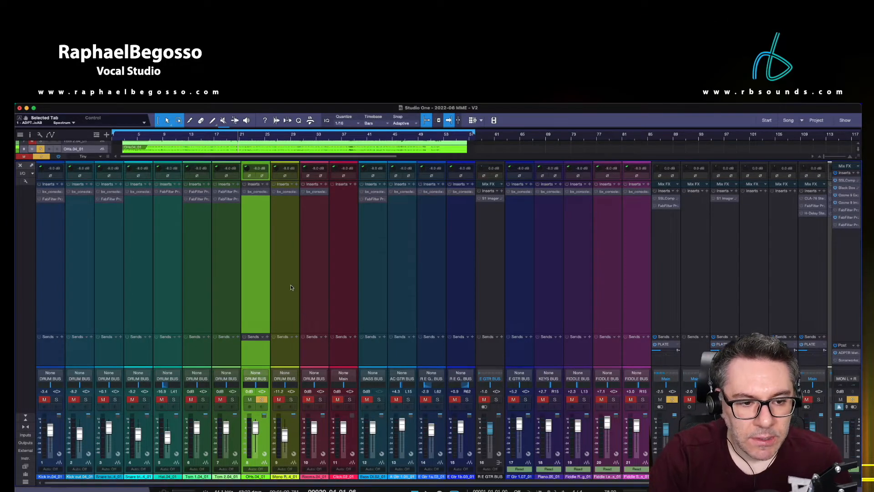
{"action": "left_click", "coordinate": [260, 195]}
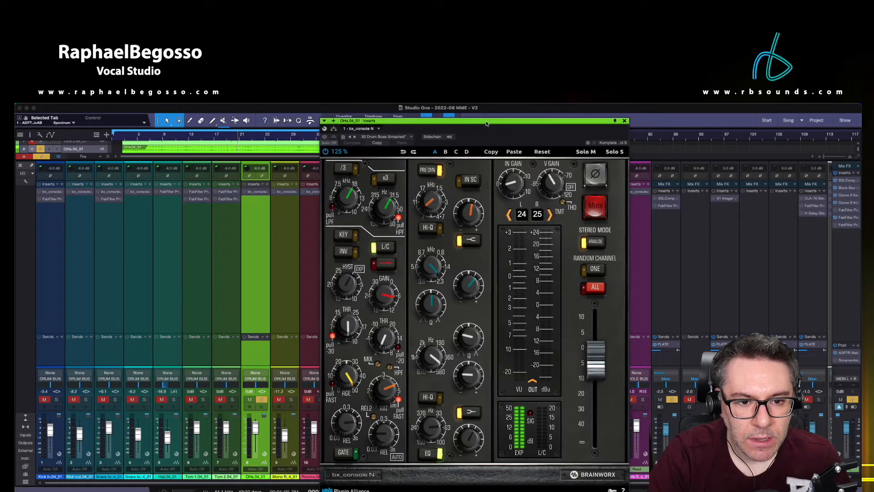
{"action": "left_click_drag", "start_coordinate": [486, 123], "coordinate": [485, 122]}
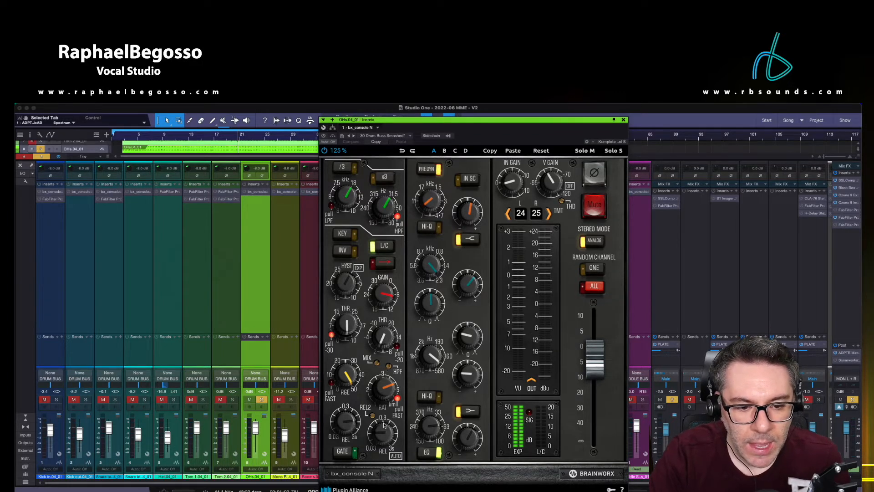
{"action": "left_click", "coordinate": [324, 136]}
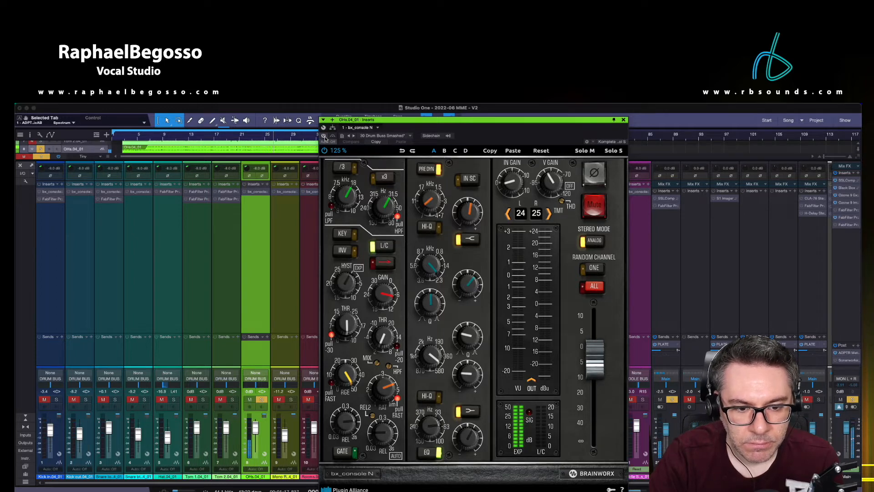
{"action": "left_click", "coordinate": [324, 138]}
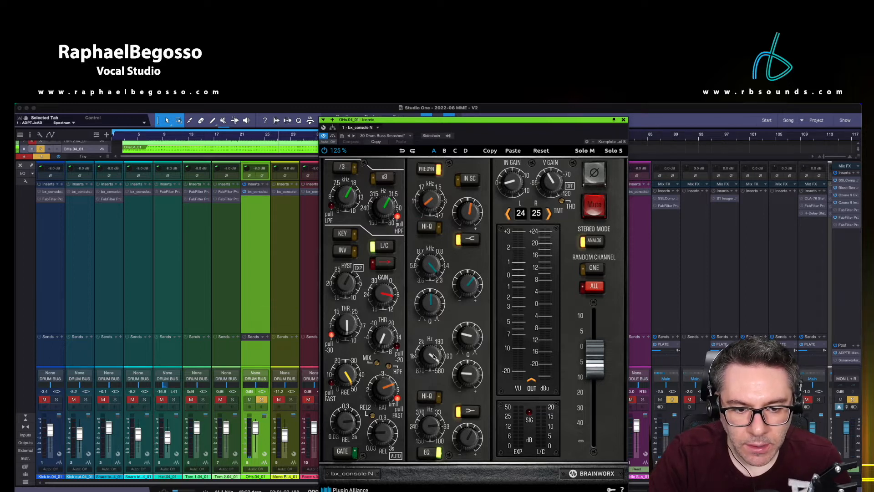
Examine the low-mid, low and high EQ frequency settings of the overheads' bx_console N, and close the plug-in.
{"action": "mouse_move", "coordinate": [435, 357]}
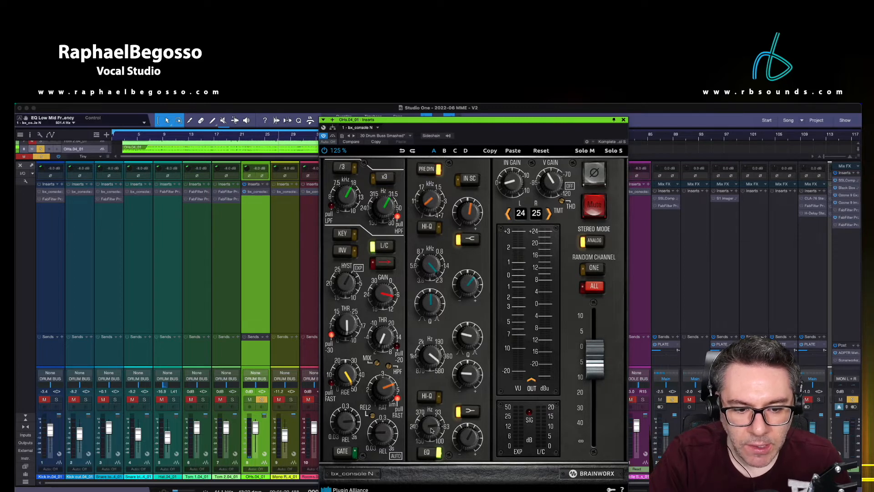
{"action": "mouse_move", "coordinate": [432, 430]}
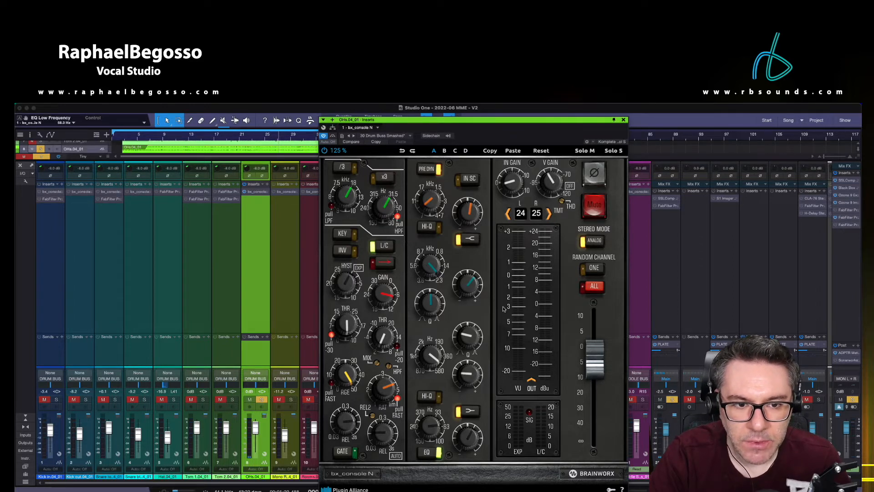
{"action": "mouse_move", "coordinate": [432, 203]}
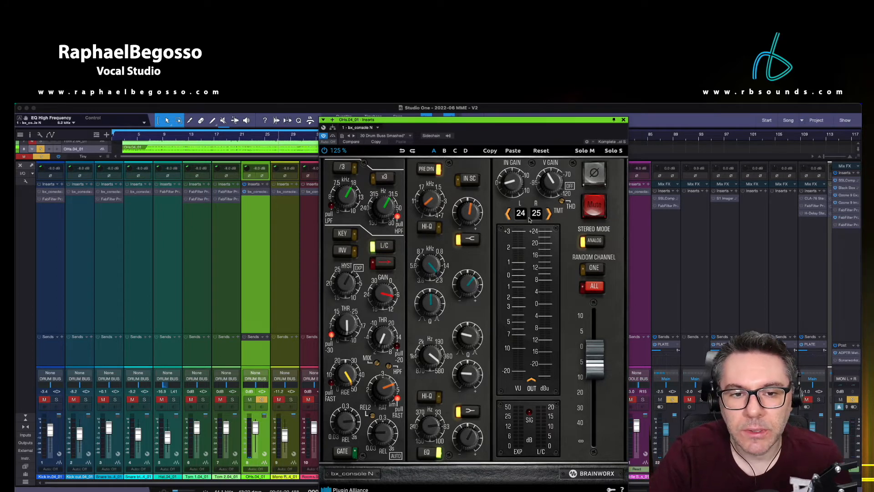
{"action": "left_click", "coordinate": [623, 120]}
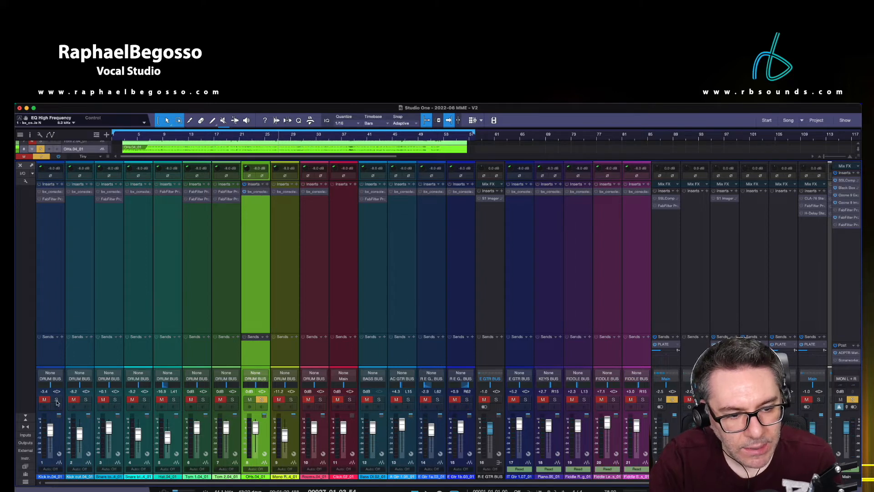
Solo the Kick In channel together with the overheads and play the song from bar 9.
{"action": "left_click", "coordinate": [57, 399]}
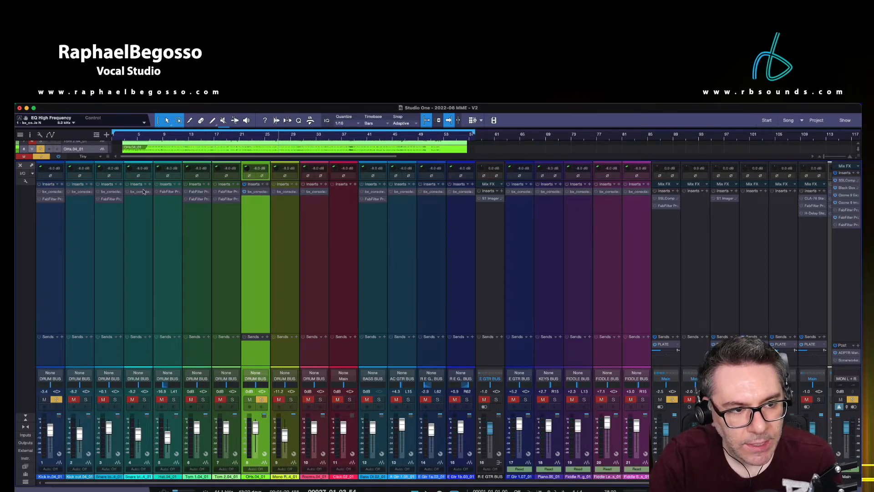
{"action": "left_click", "coordinate": [163, 138]}
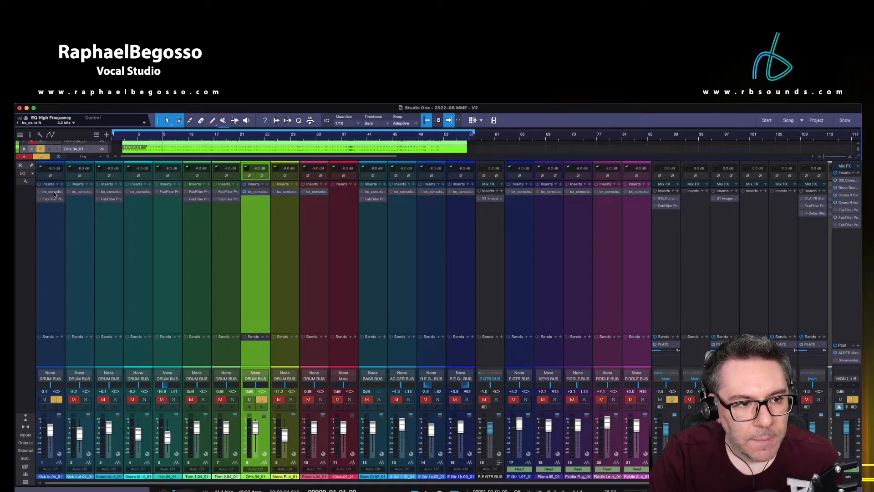
{"action": "key", "text": "space"}
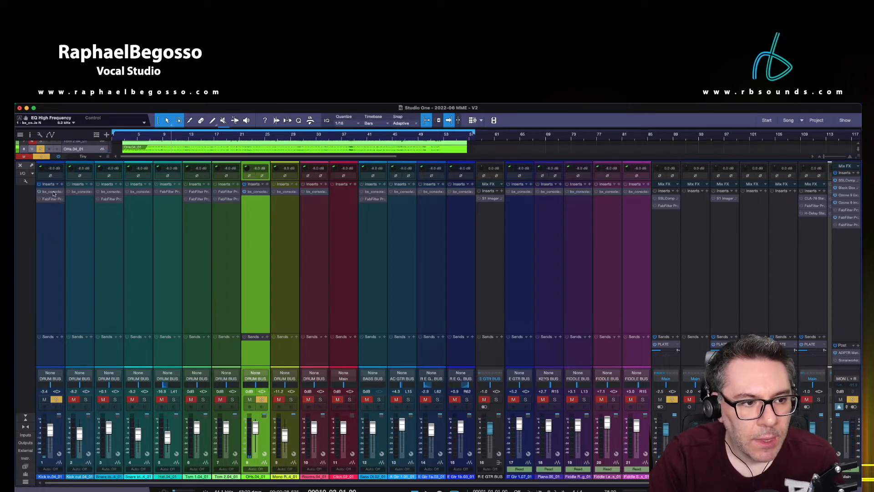
Open the Kick In channel's bx_console N, examine its low EQ gain, audition it from around bar 11, and close it.
{"action": "left_click", "coordinate": [50, 192]}
{"action": "left_click_drag", "start_coordinate": [226, 107], "coordinate": [488, 113]}
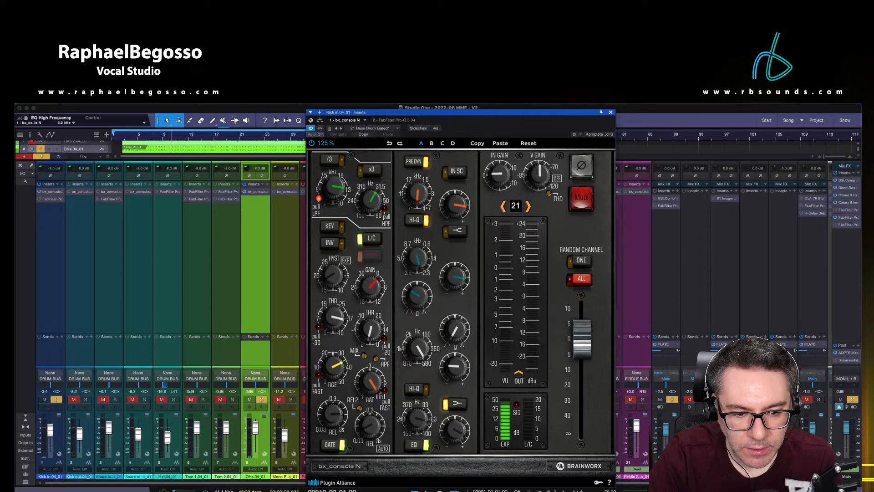
{"action": "mouse_move", "coordinate": [457, 431]}
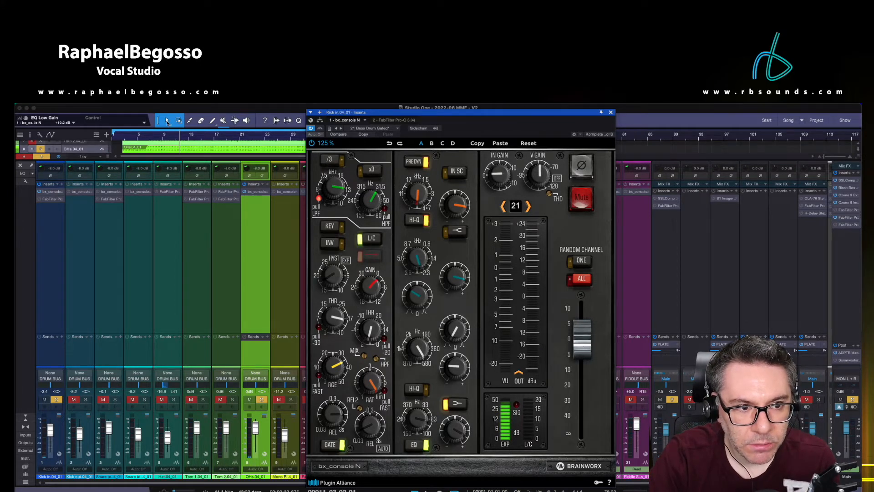
{"action": "left_click", "coordinate": [175, 137]}
{"action": "key", "text": "space"}
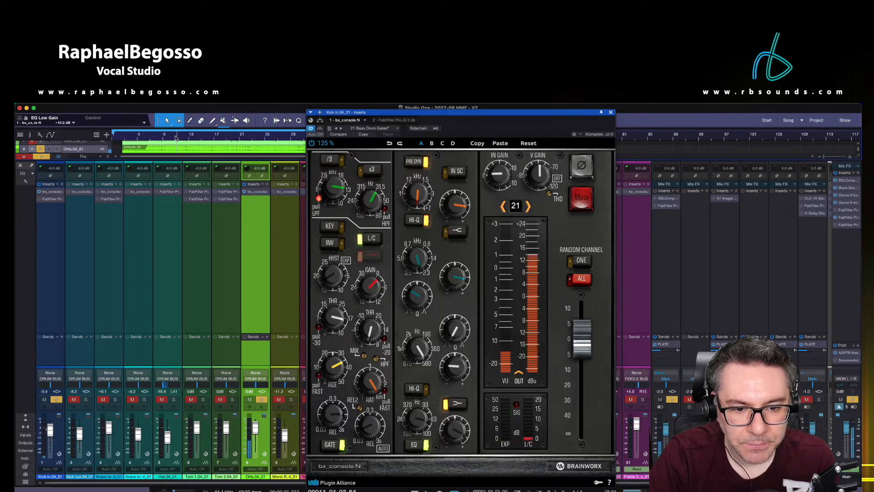
{"action": "left_click", "coordinate": [611, 112]}
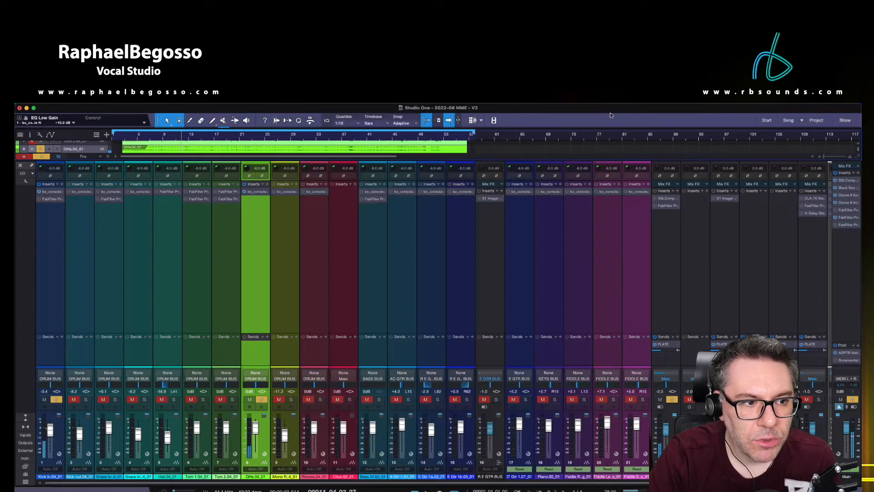
Open the FabFilter Pro-Q 3 on the Kick In channel and compare it on and off during playback from around bar 13.
{"action": "left_click", "coordinate": [52, 199]}
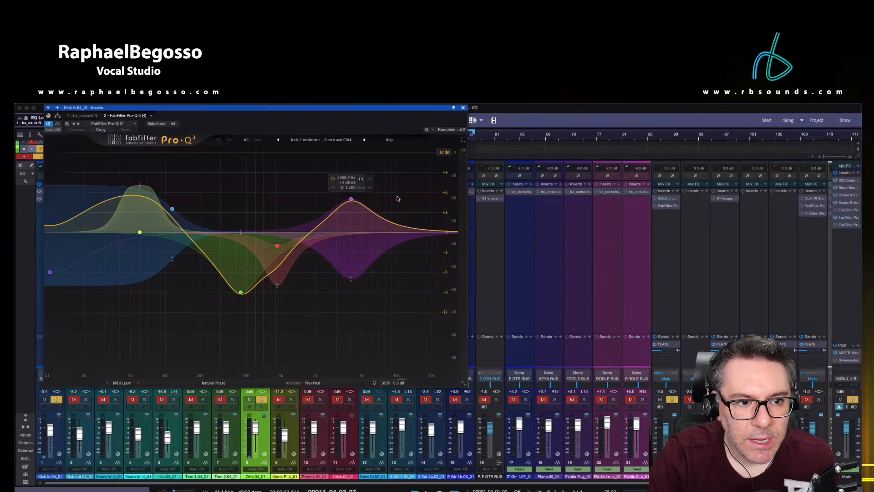
{"action": "left_click_drag", "start_coordinate": [249, 108], "coordinate": [502, 156]}
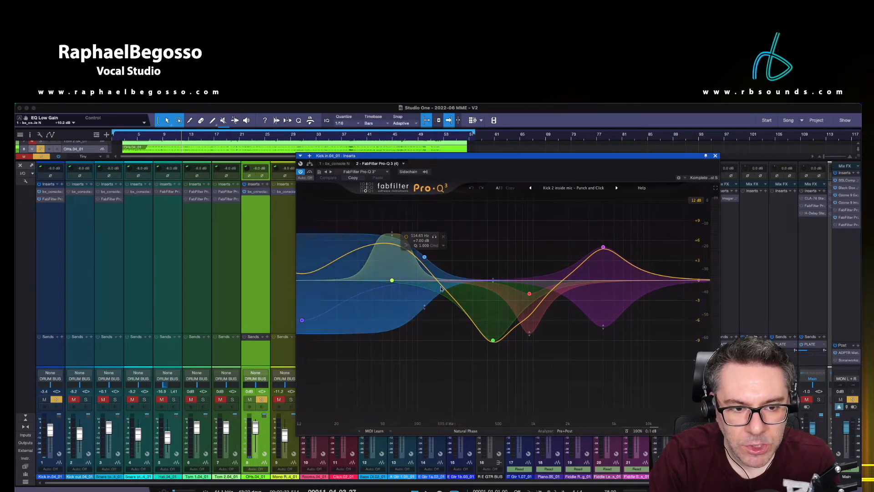
{"action": "left_click", "coordinate": [192, 138]}
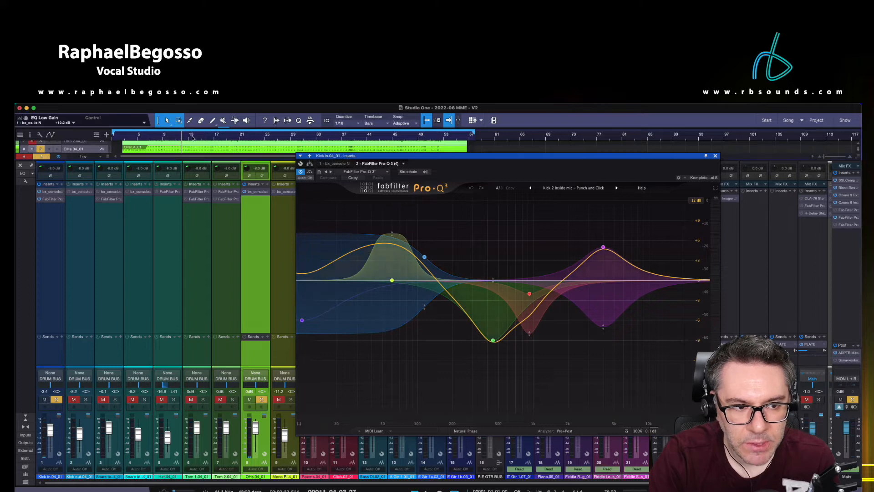
{"action": "key", "text": "space"}
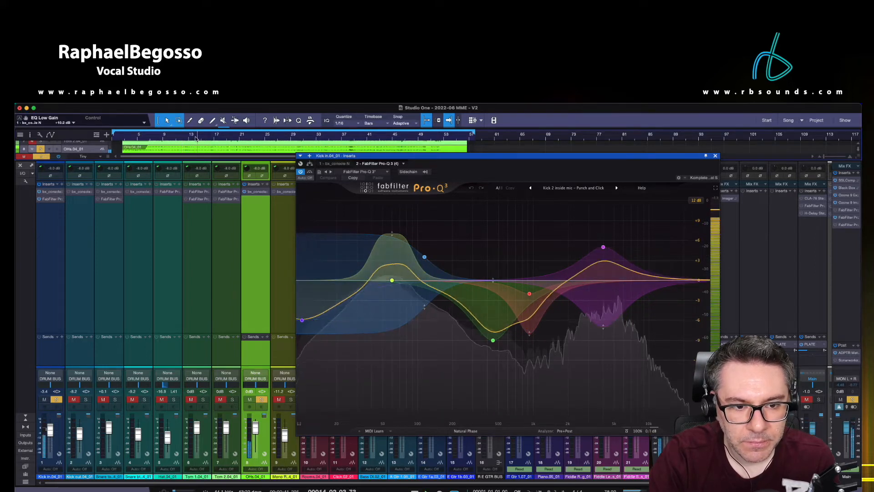
{"action": "left_click", "coordinate": [300, 172]}
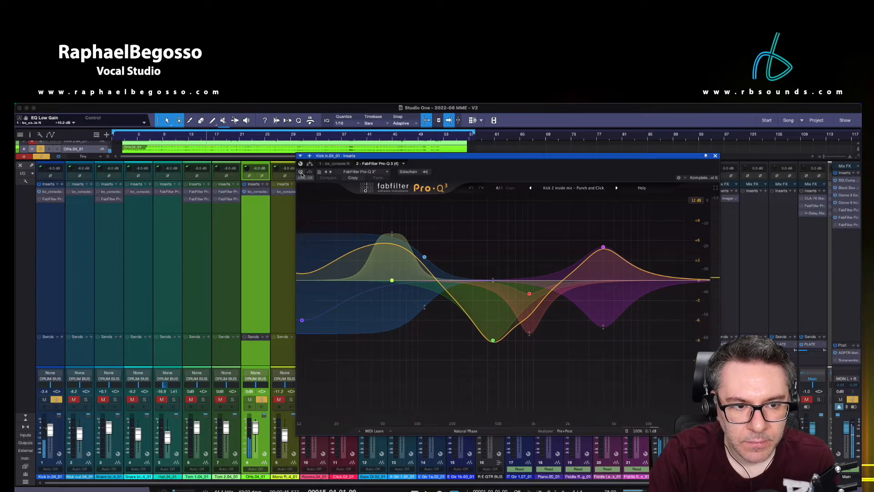
{"action": "left_click", "coordinate": [300, 172]}
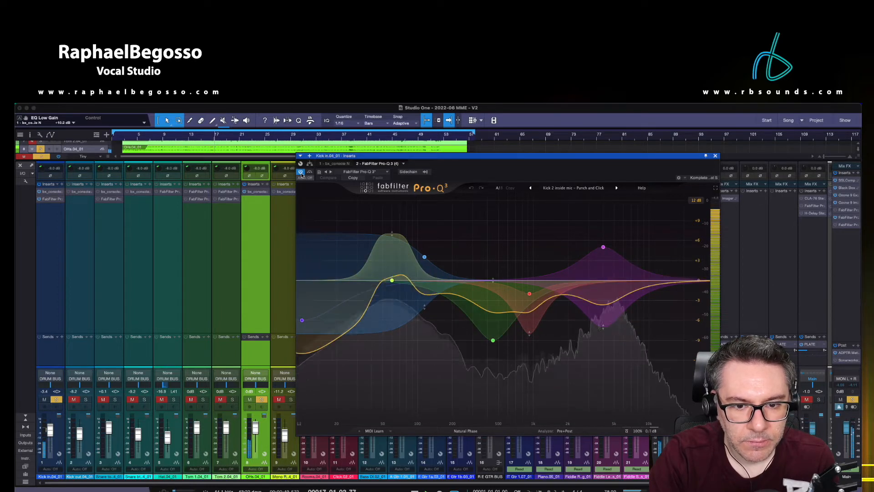
Solo the Kick Out channel and switch on its bx_console N during playback, closing the plug-in window when done.
{"action": "left_click", "coordinate": [715, 155]}
{"action": "left_click", "coordinate": [86, 400]}
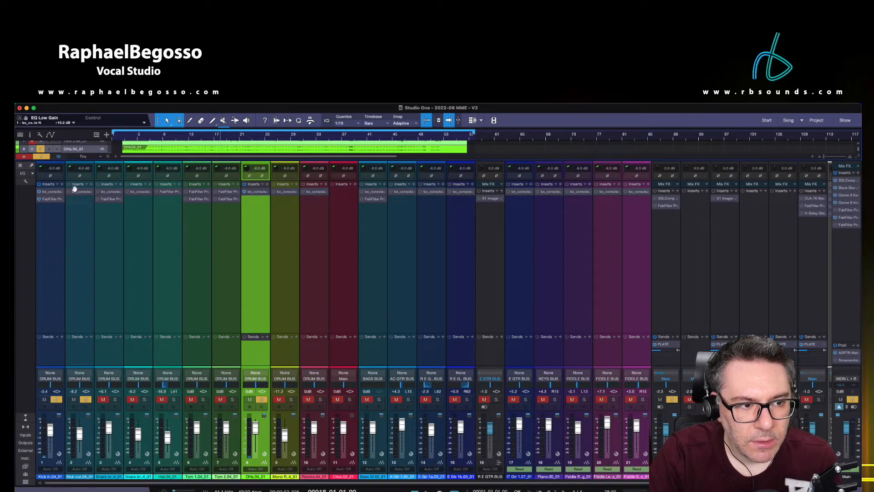
{"action": "left_click", "coordinate": [76, 191]}
{"action": "left_click_drag", "start_coordinate": [241, 111], "coordinate": [557, 125]}
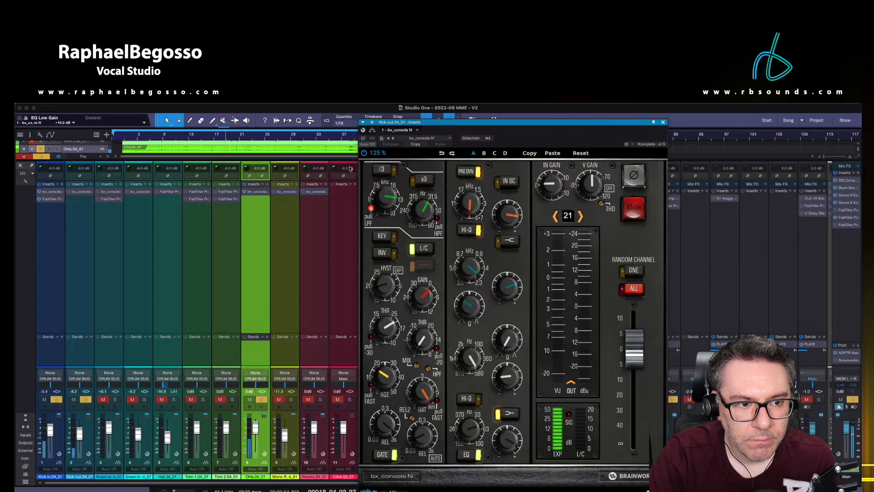
{"action": "left_click", "coordinate": [363, 139]}
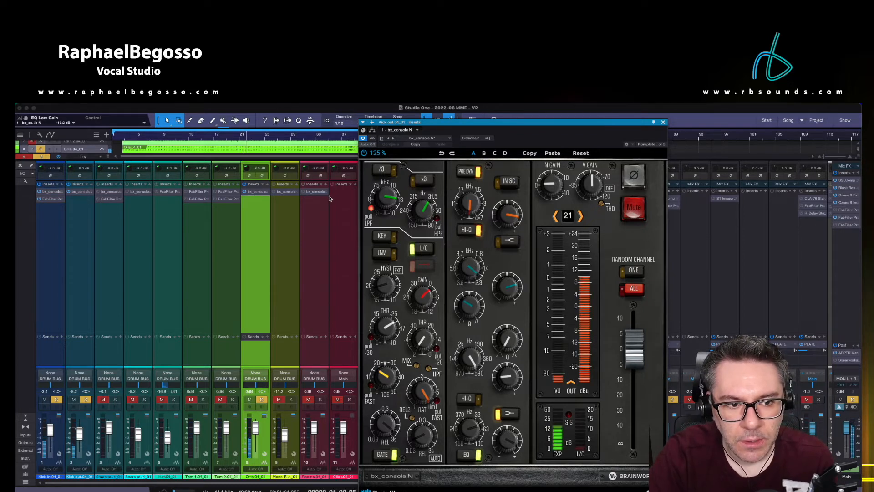
{"action": "left_click", "coordinate": [663, 123]}
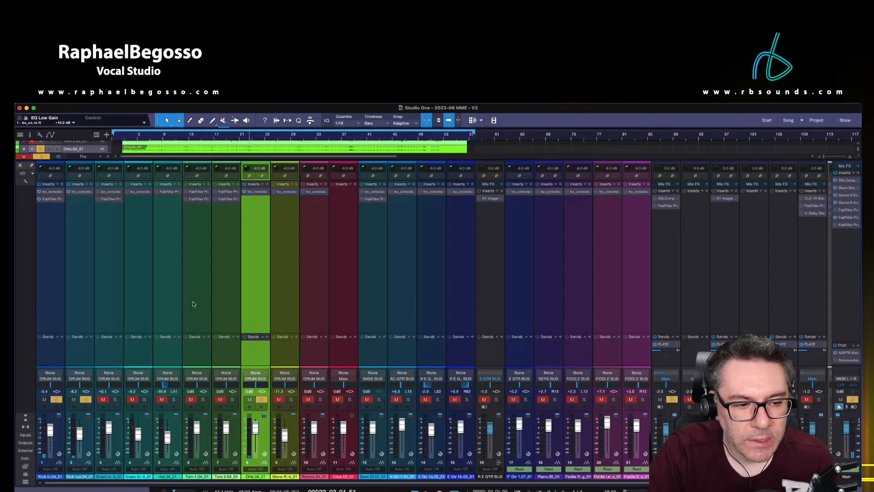
Solo the Snare Top channel, open its bx_console N and switch the plug-in on.
{"action": "left_click", "coordinate": [115, 400]}
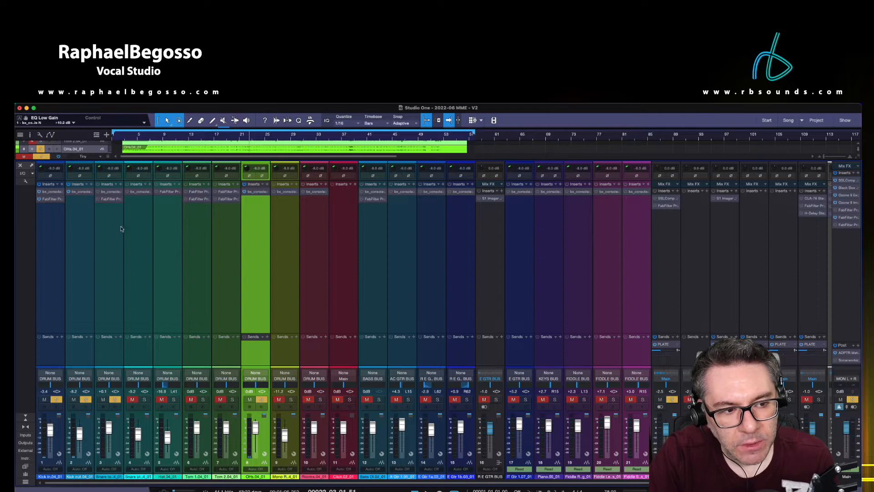
{"action": "left_click", "coordinate": [110, 192]}
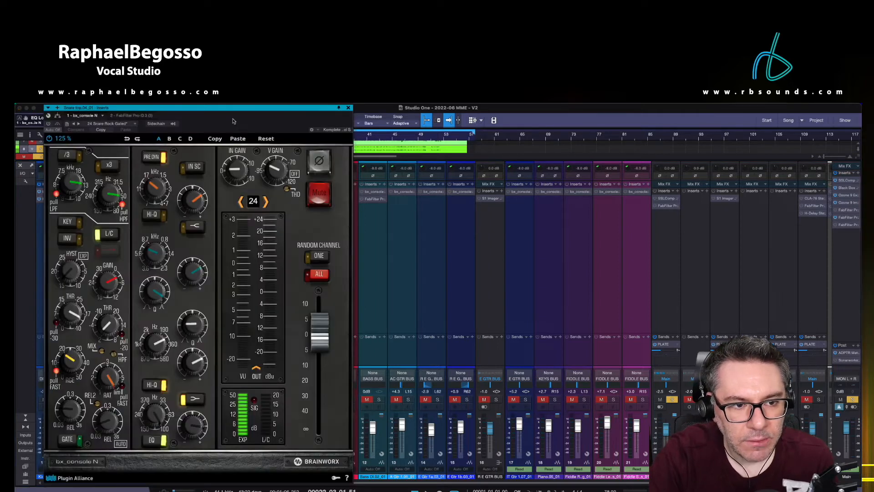
{"action": "left_click_drag", "start_coordinate": [250, 111], "coordinate": [550, 116]}
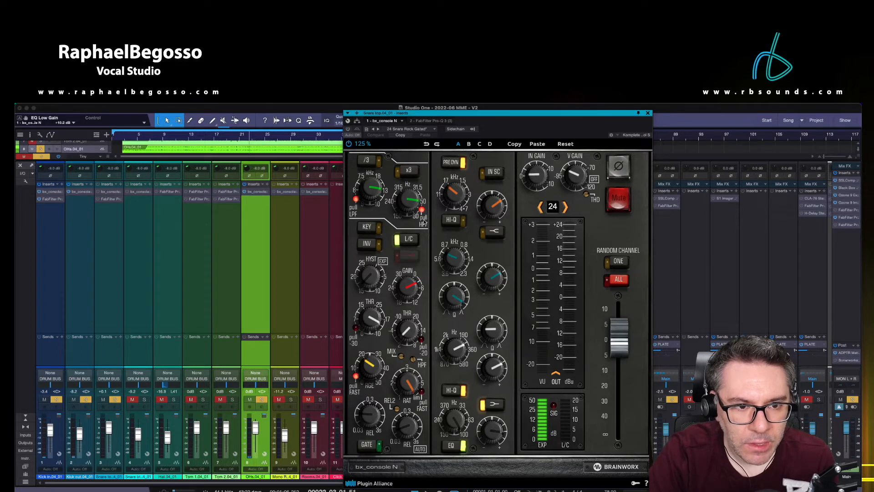
{"action": "left_click", "coordinate": [348, 129]}
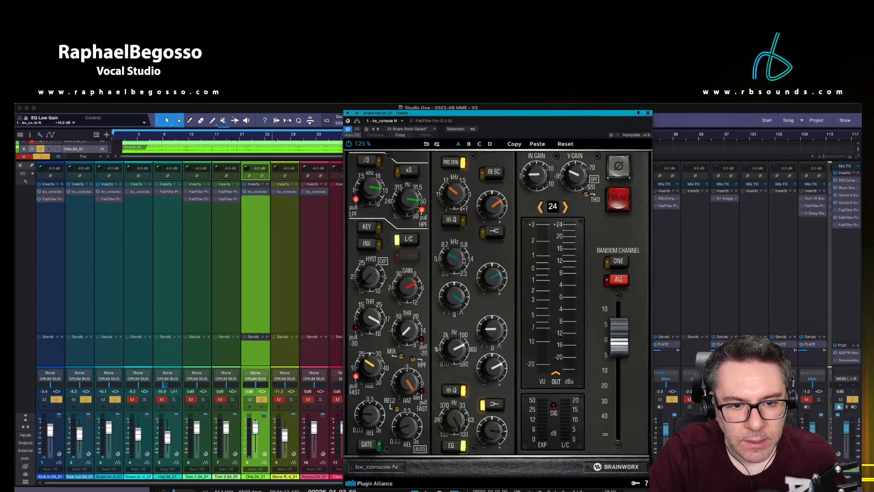
Examine the high-mid frequency and low gain of the Snare Top's bx_console N EQ, audition it from around bar 26, and close it.
{"action": "left_click", "coordinate": [491, 277]}
{"action": "left_click", "coordinate": [457, 258]}
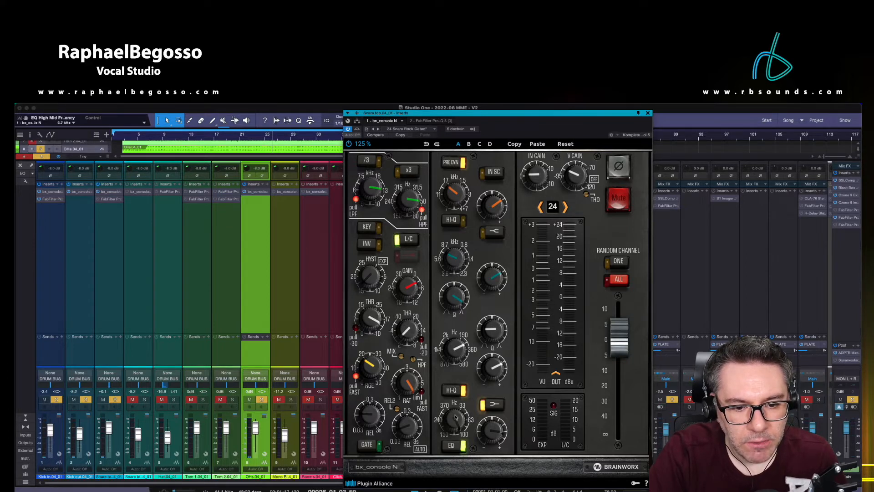
{"action": "left_click", "coordinate": [486, 421]}
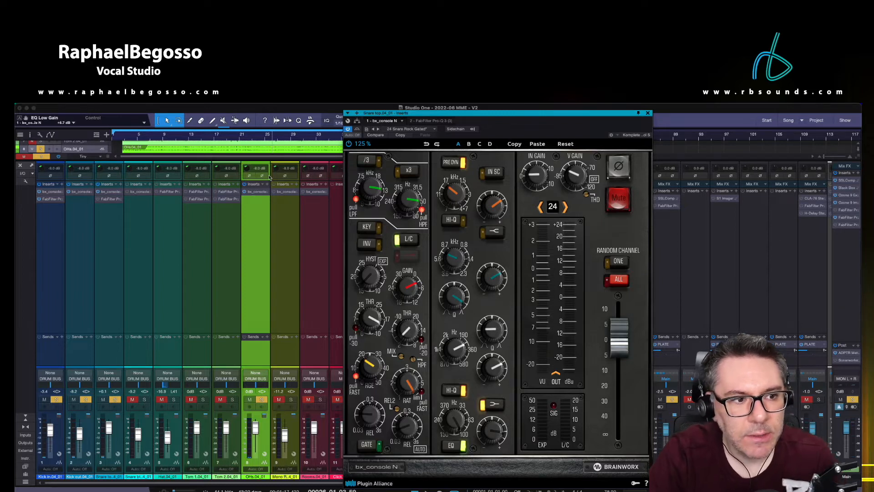
{"action": "key", "text": "space"}
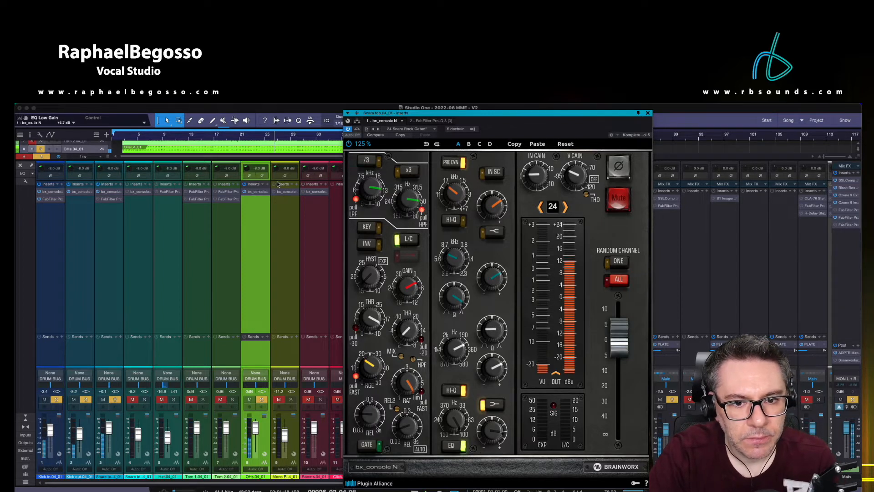
{"action": "left_click", "coordinate": [647, 113]}
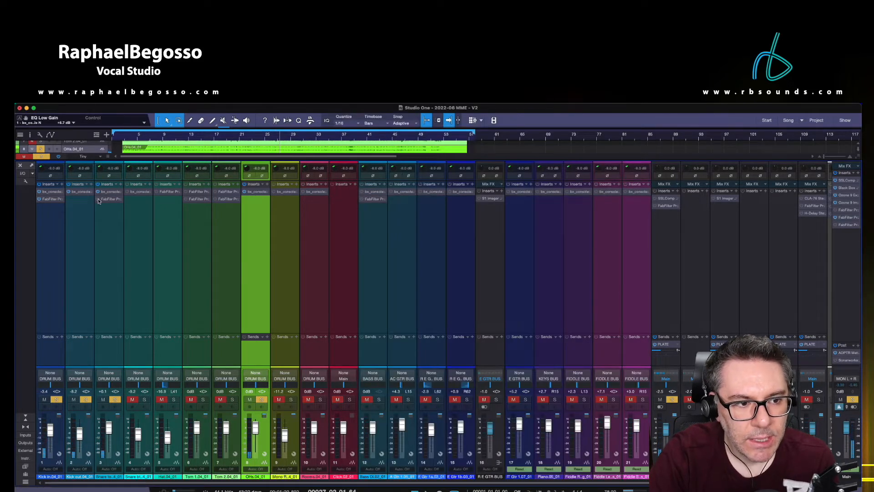
Open the Snare Top's FabFilter Pro-Q 3, compare it off and on during playback from bar 26, and close it switched on.
{"action": "left_click", "coordinate": [114, 204]}
{"action": "left_click", "coordinate": [114, 200]}
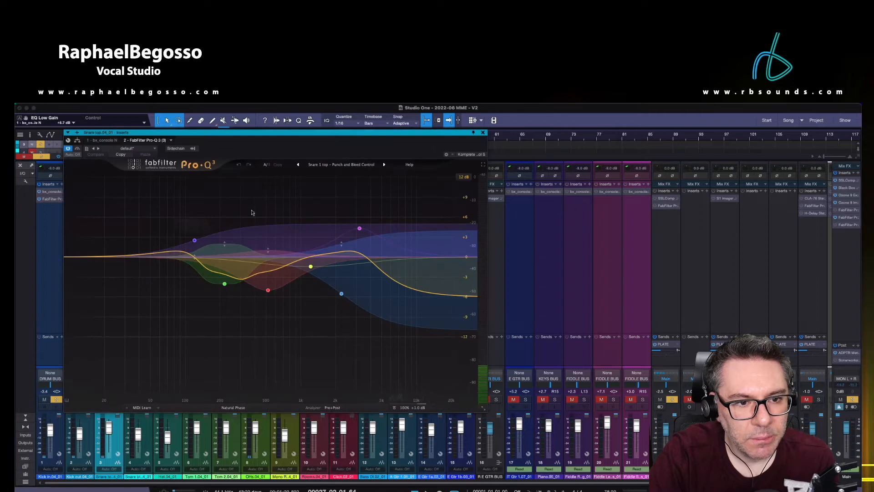
{"action": "left_click_drag", "start_coordinate": [252, 144], "coordinate": [516, 145]}
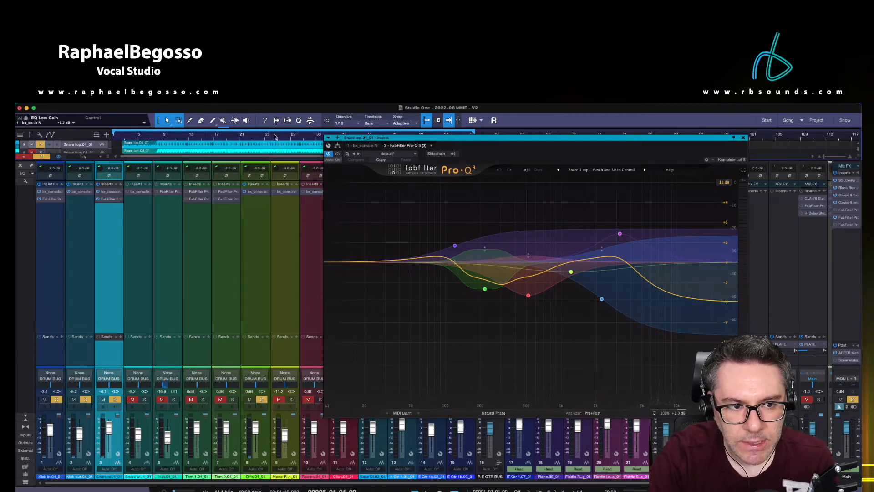
{"action": "key", "text": "space"}
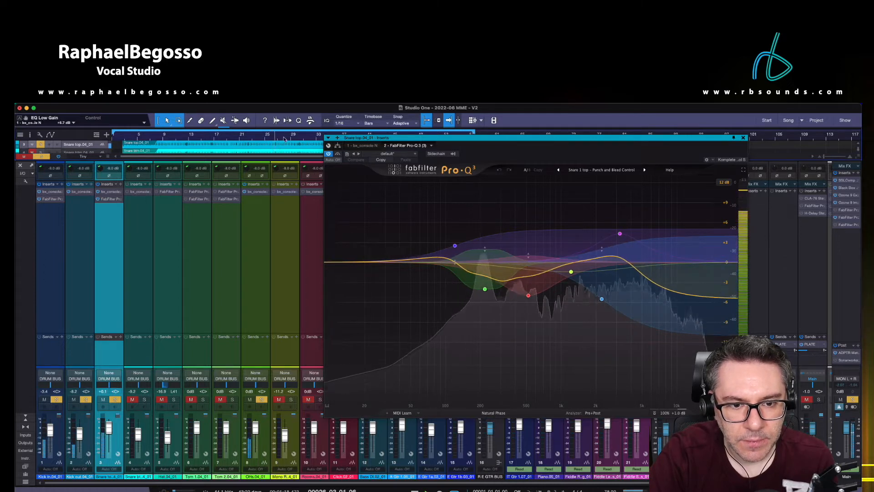
{"action": "left_click", "coordinate": [328, 153]}
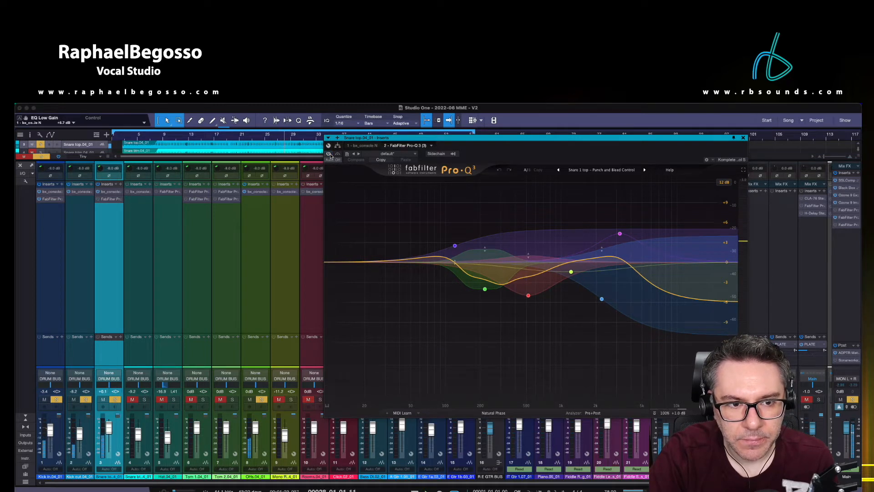
{"action": "left_click", "coordinate": [329, 154]}
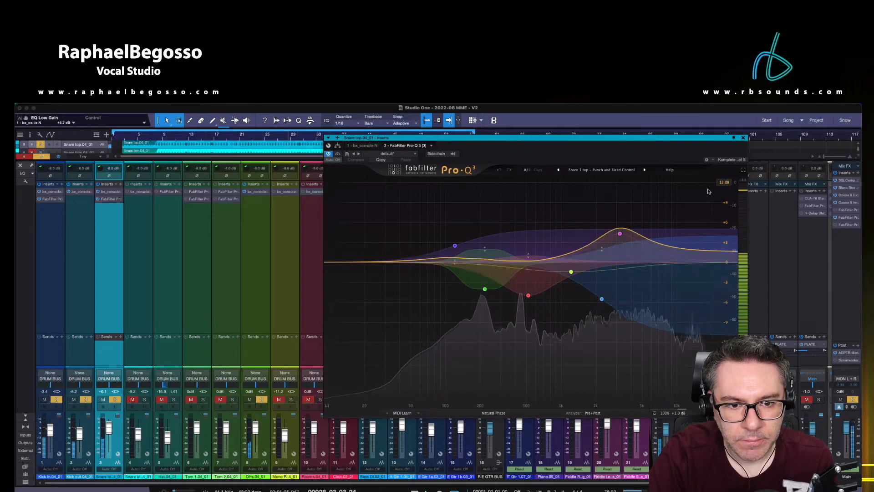
{"action": "left_click", "coordinate": [743, 138]}
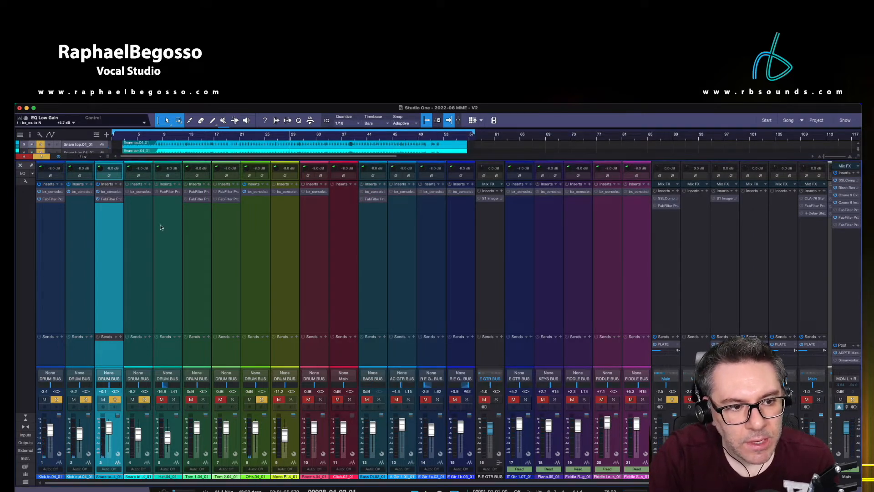
Open the Snare Bottom channel's bx_console N and audition it during playback from around bar 28.
{"action": "left_click", "coordinate": [139, 192]}
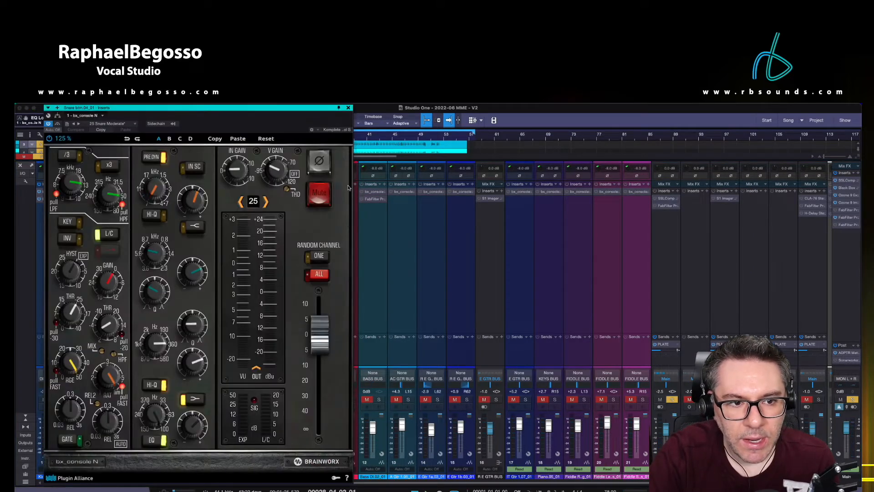
{"action": "left_click_drag", "start_coordinate": [274, 112], "coordinate": [597, 126]}
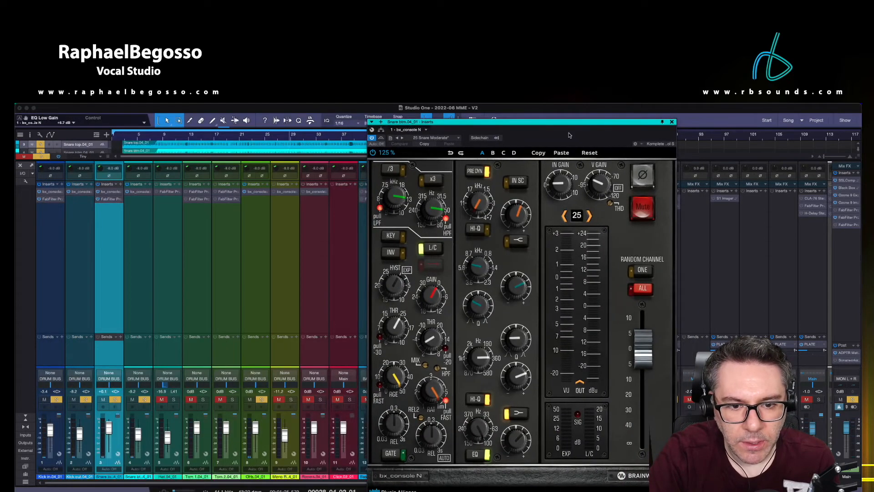
{"action": "key", "text": "space"}
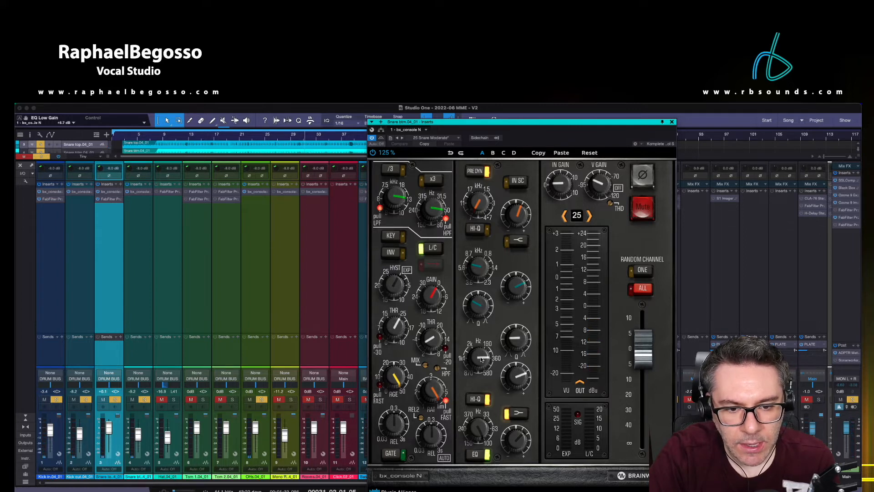
Examine the high-mid, low-mid and low EQ settings of the Snare Bottom's bx_console N, audition it again, and close it.
{"action": "left_click", "coordinate": [478, 272]}
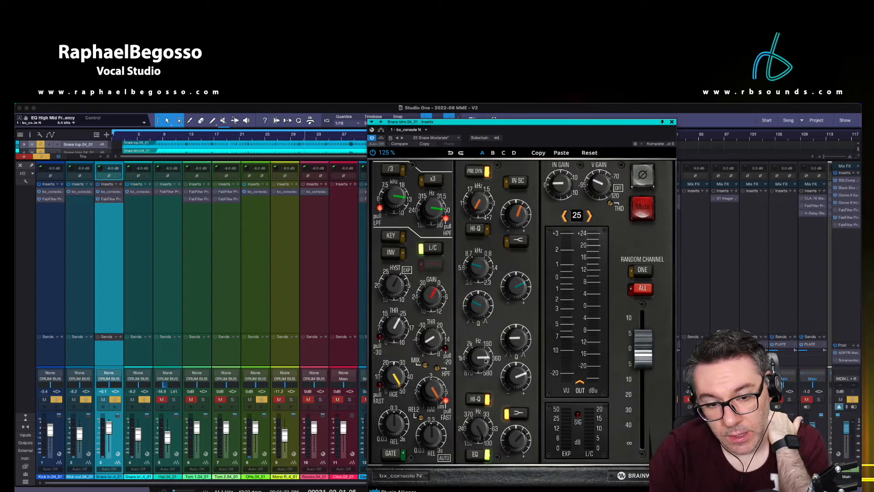
{"action": "mouse_move", "coordinate": [486, 359]}
{"action": "left_click_drag", "start_coordinate": [485, 360], "coordinate": [485, 360]}
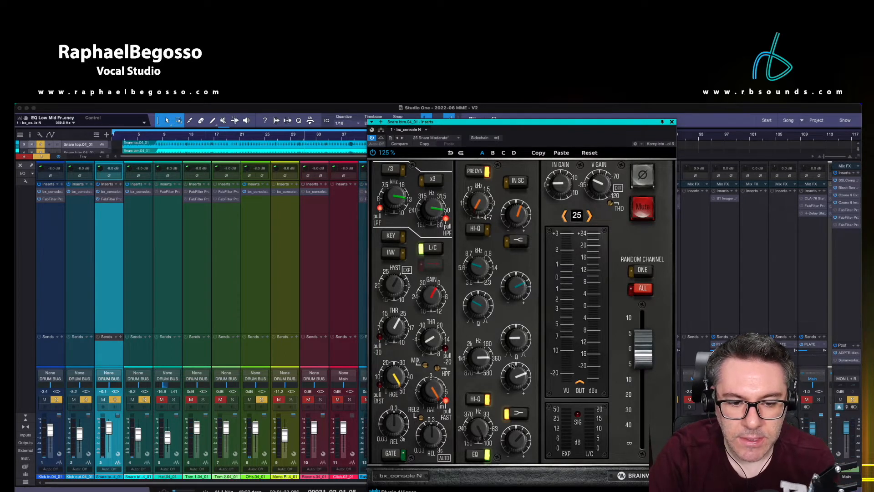
{"action": "left_click", "coordinate": [519, 433]}
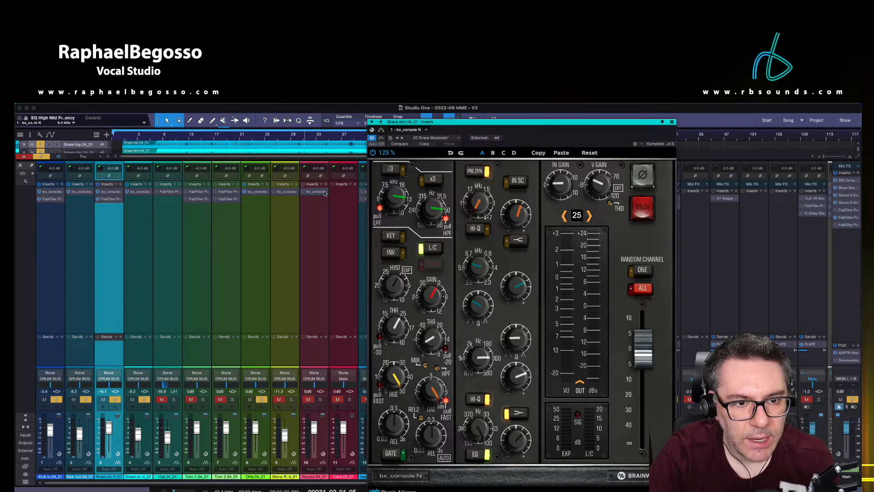
{"action": "left_click", "coordinate": [372, 138]}
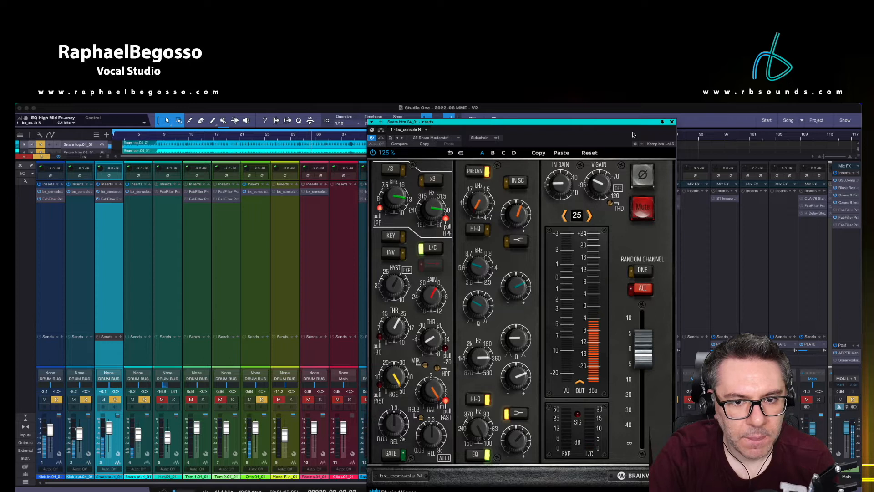
{"action": "left_click", "coordinate": [672, 121]}
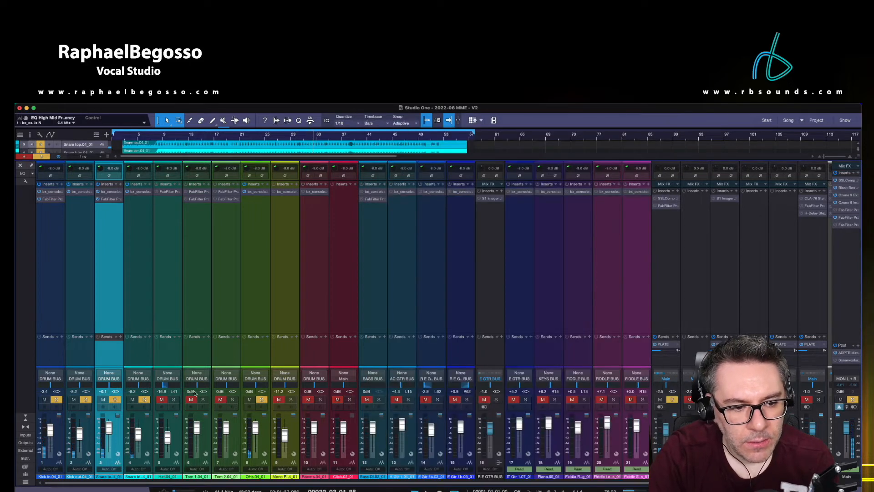
Solo the Hat channel and audition its open FabFilter Pro-Q 3 during playback from bar 31.
{"action": "left_click", "coordinate": [173, 399]}
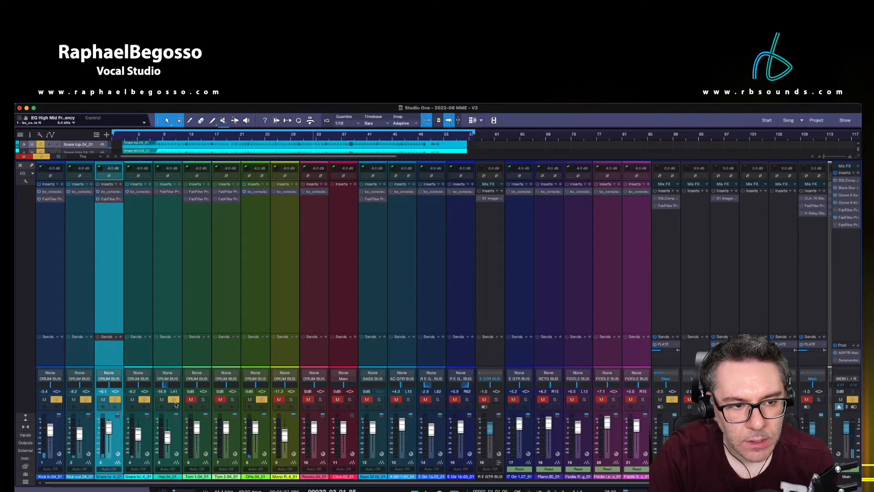
{"action": "left_click", "coordinate": [168, 191]}
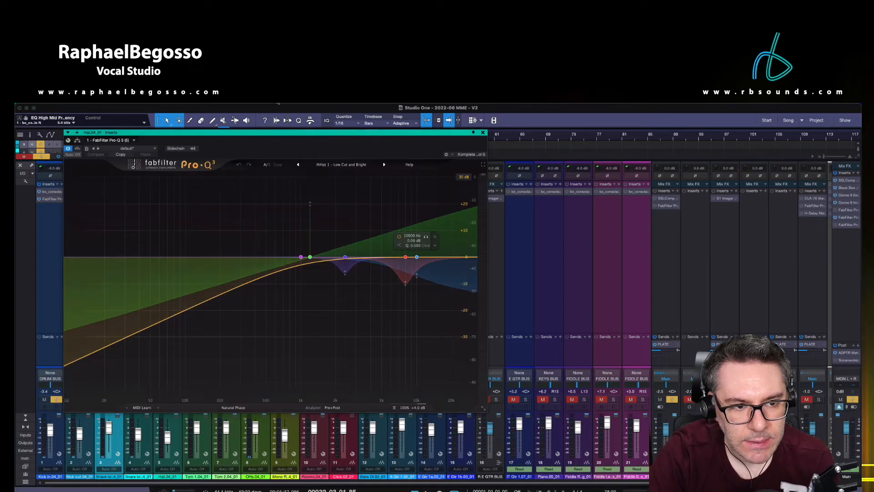
{"action": "left_click_drag", "start_coordinate": [298, 149], "coordinate": [536, 158]}
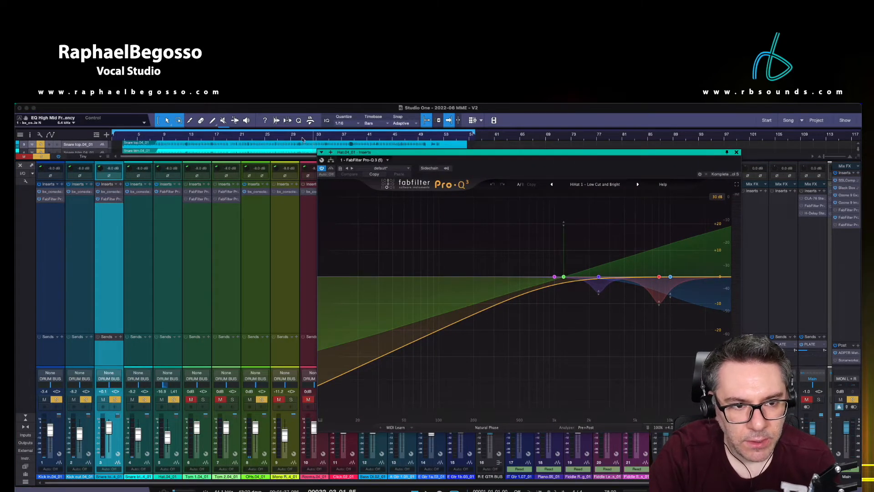
{"action": "left_click", "coordinate": [304, 138]}
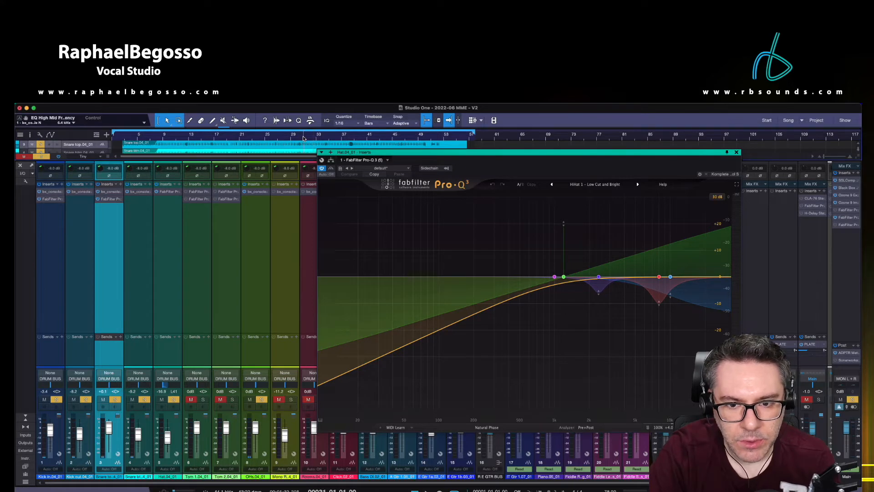
{"action": "key", "text": "space"}
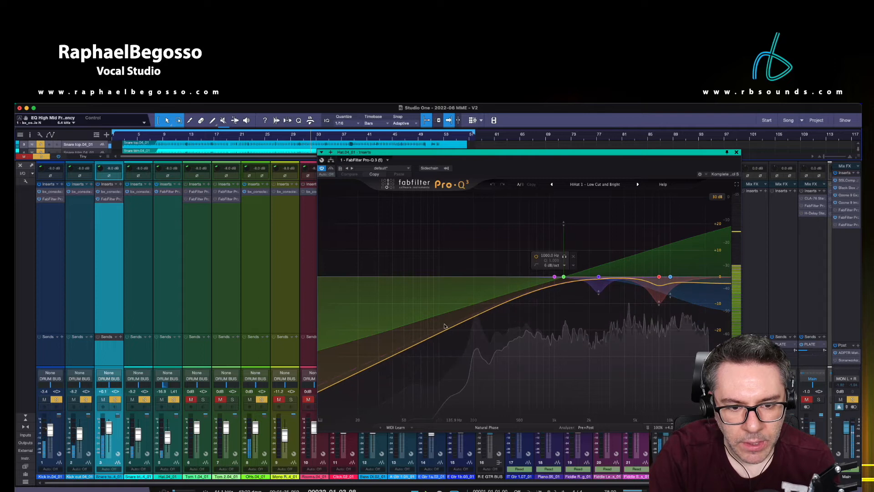
Compare the Hat's FabFilter Pro-Q 3 off and on during playback from around bar 32, and close the plug-in.
{"action": "key", "text": "space"}
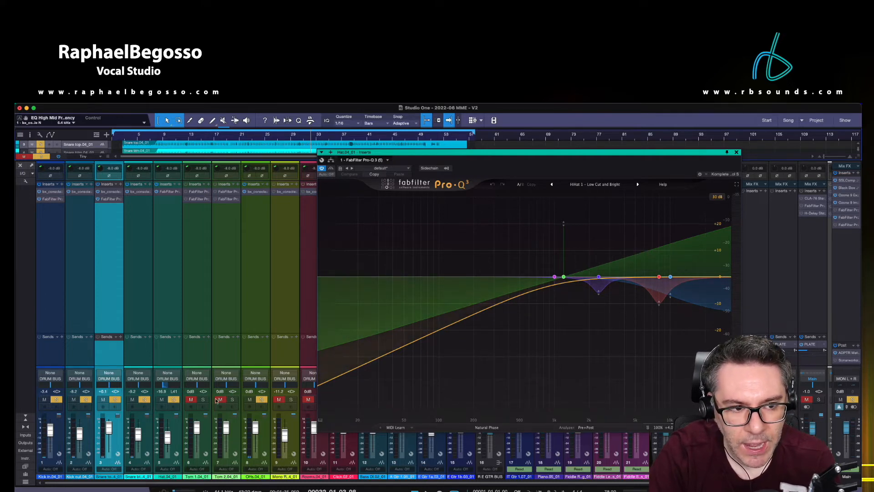
{"action": "left_click", "coordinate": [322, 169]}
{"action": "key", "text": "space"}
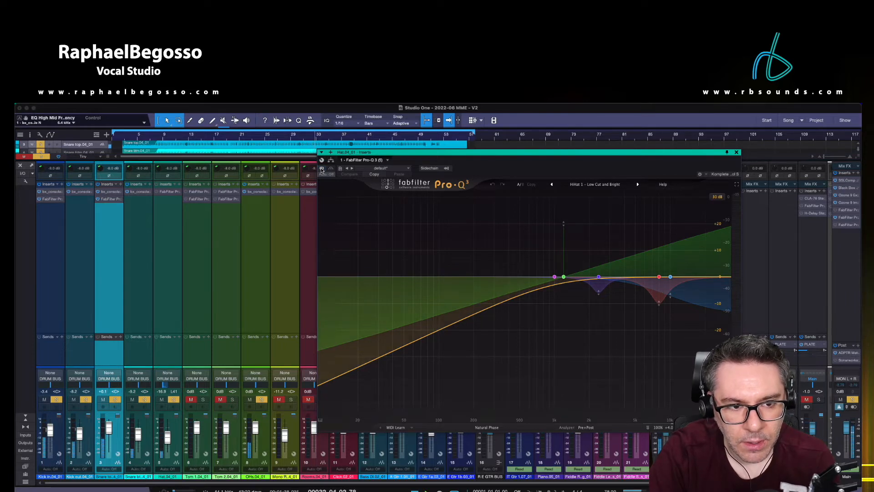
{"action": "left_click", "coordinate": [322, 170]}
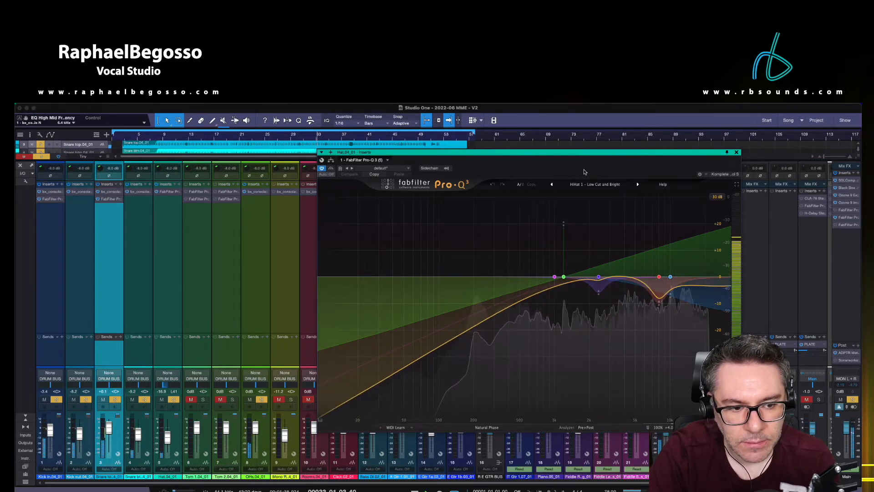
{"action": "left_click", "coordinate": [737, 152]}
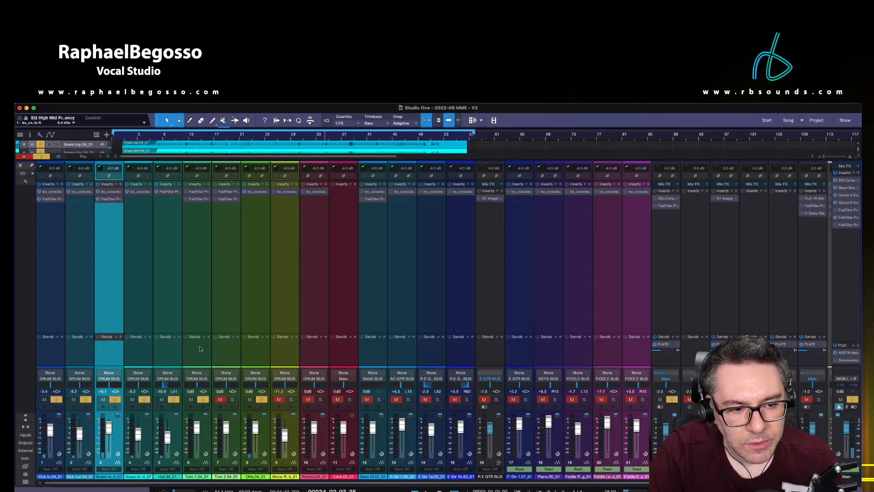
Select the Tom 1 channel and inspect its FabFilter Pro-G gate and FabFilter Pro-Q 3 in turn, closing each.
{"action": "left_click", "coordinate": [199, 359]}
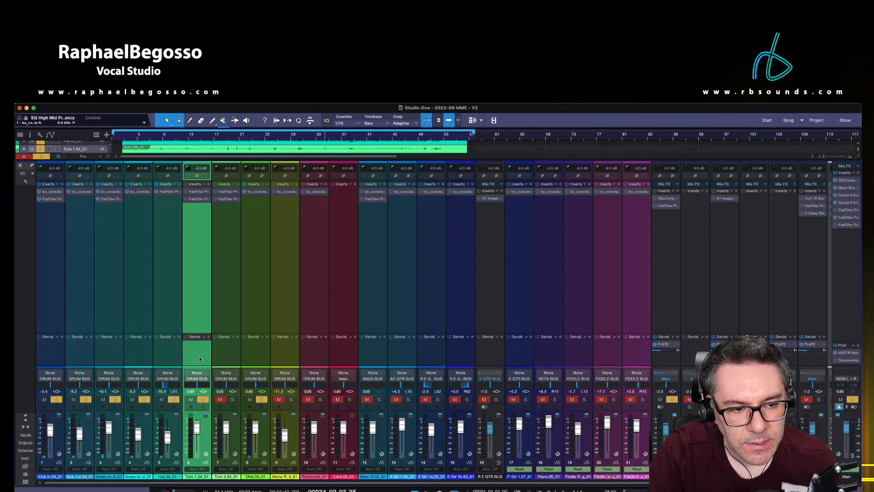
{"action": "left_click", "coordinate": [198, 193]}
{"action": "left_click_drag", "start_coordinate": [210, 205], "coordinate": [501, 206]}
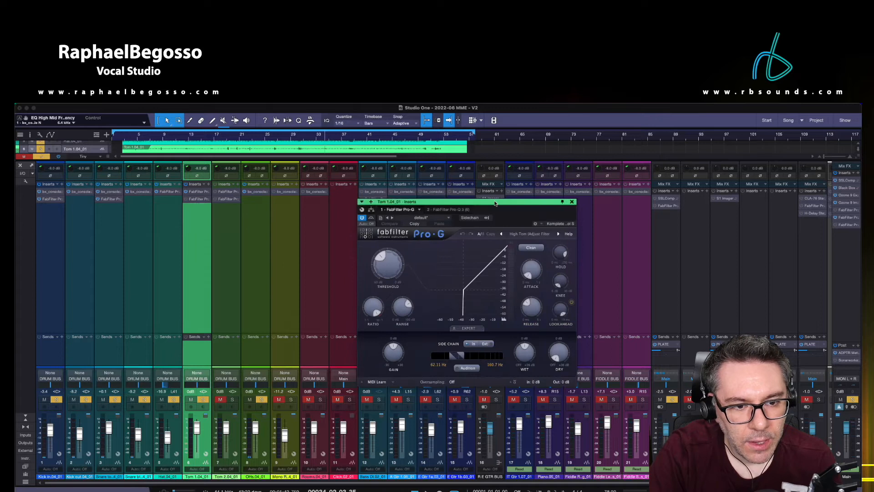
{"action": "left_click", "coordinate": [572, 202]}
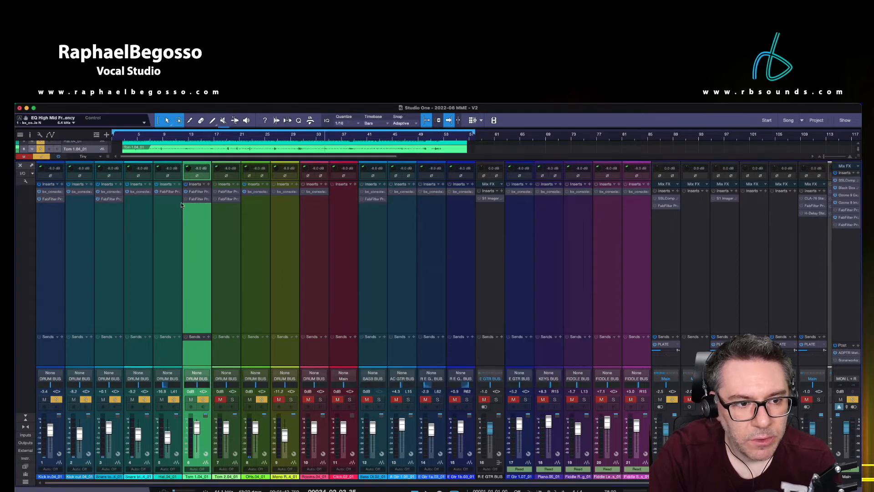
{"action": "left_click", "coordinate": [205, 201]}
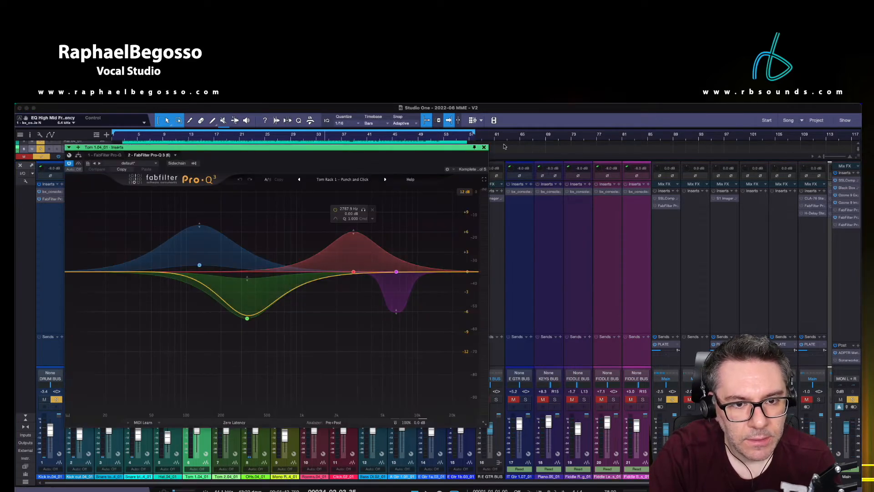
{"action": "left_click", "coordinate": [484, 148]}
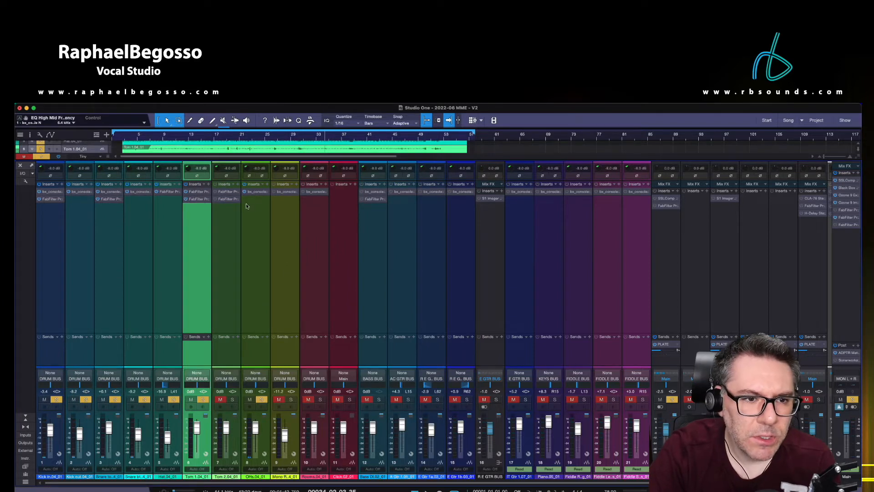
Loop a short section from bar 26, reopen Tom 1's FabFilter Pro-Q 3 beside the channel, and bypass it for playback.
{"action": "scroll", "coordinate": [319, 146], "scroll_direction": "down", "scroll_amount": 2}
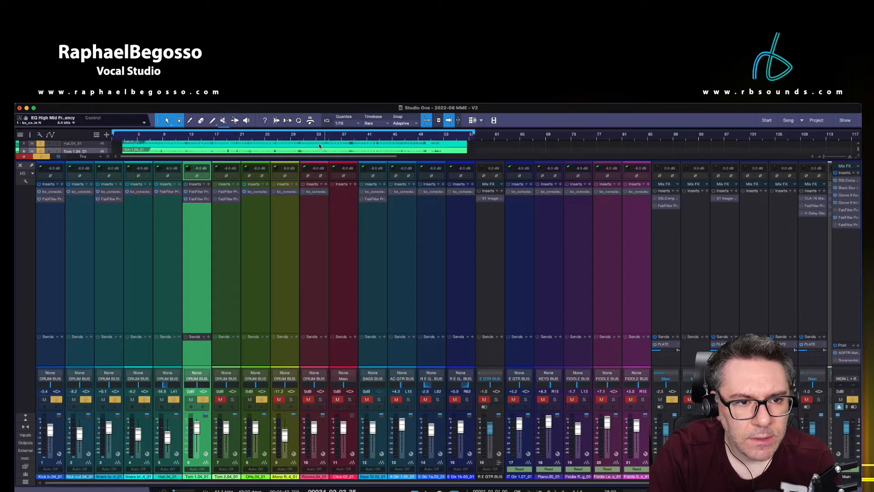
{"action": "left_click", "coordinate": [276, 131]}
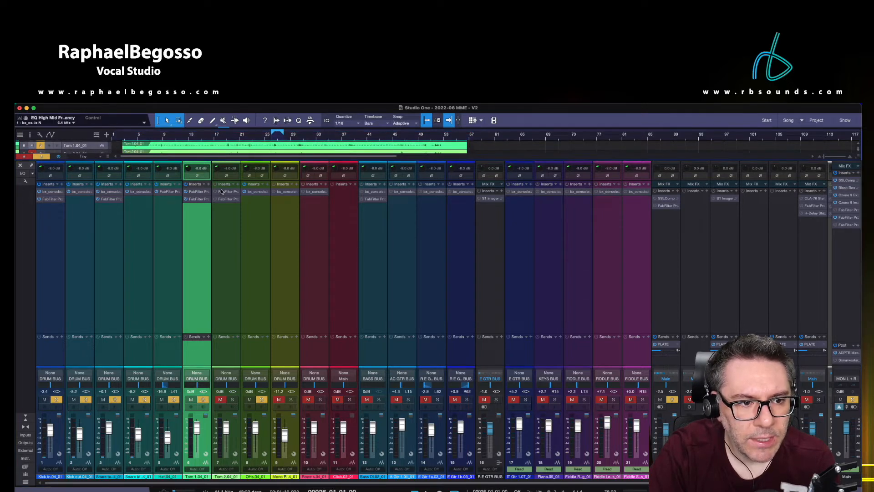
{"action": "left_click", "coordinate": [197, 200]}
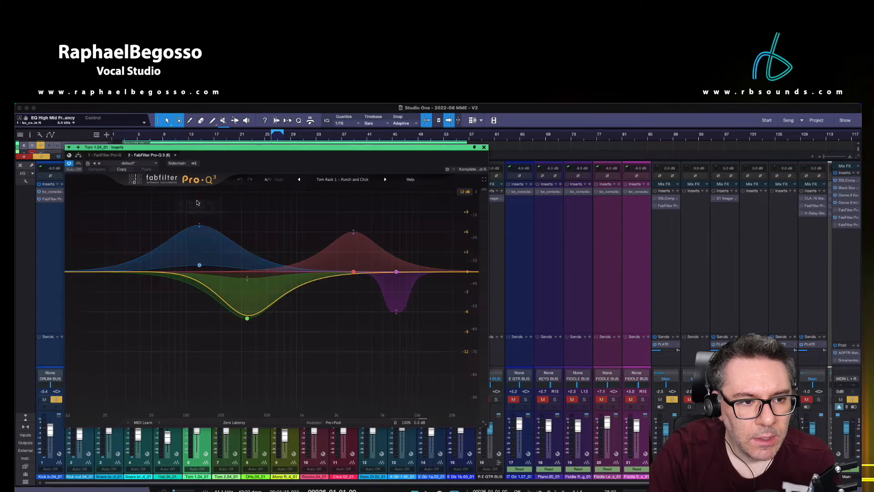
{"action": "left_click_drag", "start_coordinate": [300, 148], "coordinate": [538, 150]}
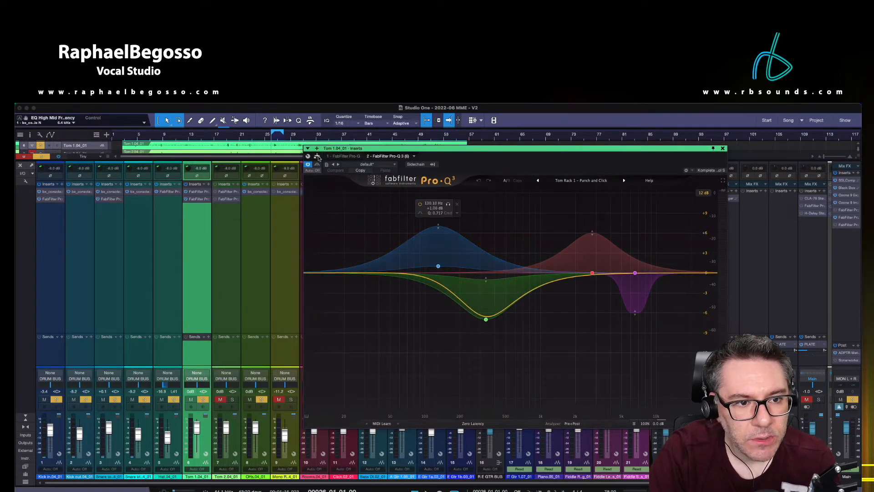
{"action": "left_click", "coordinate": [187, 200]}
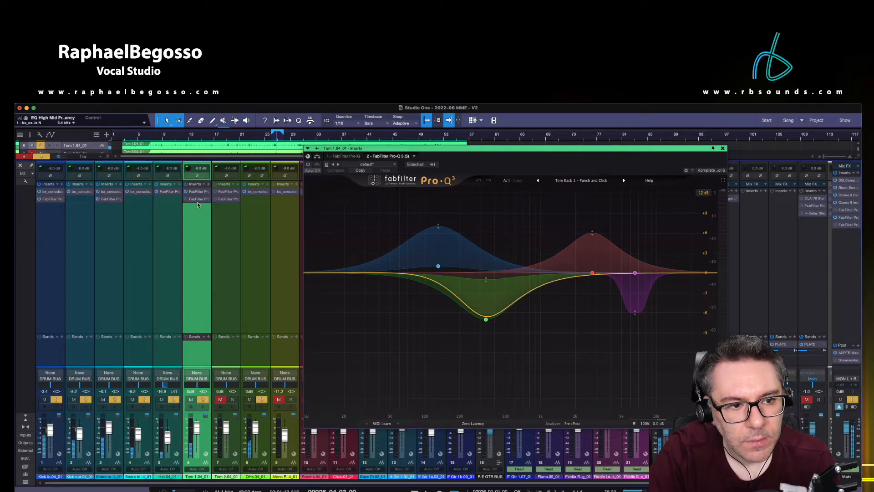
Compare Tom 1's FabFilter Pro-Q 3 on and off during repeated playback from bar 26, leave it active, and close it.
{"action": "left_click", "coordinate": [271, 136]}
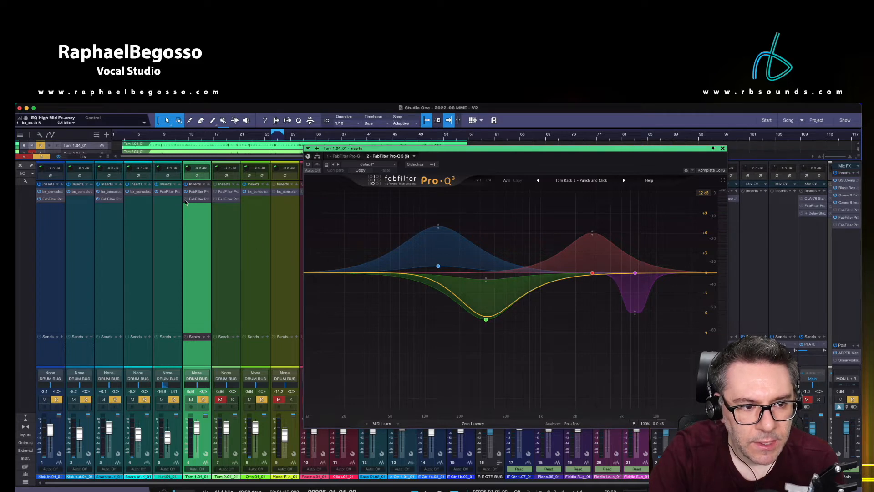
{"action": "left_click", "coordinate": [308, 165]}
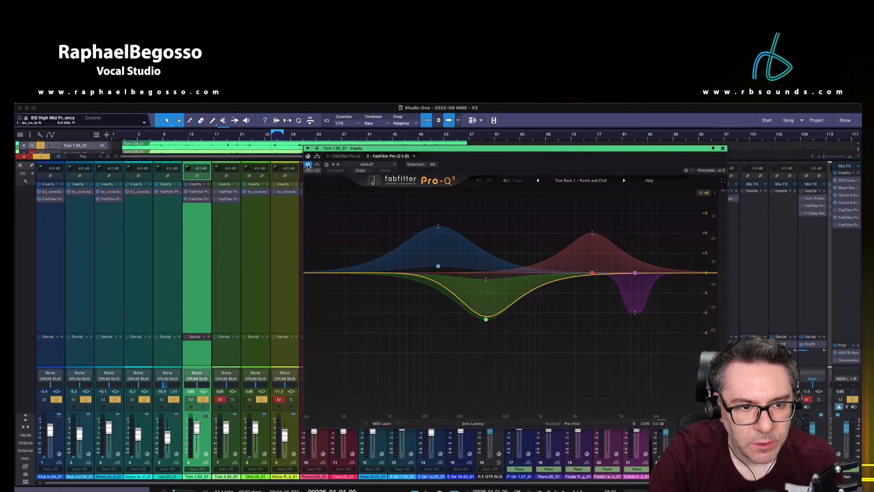
{"action": "key", "text": "space"}
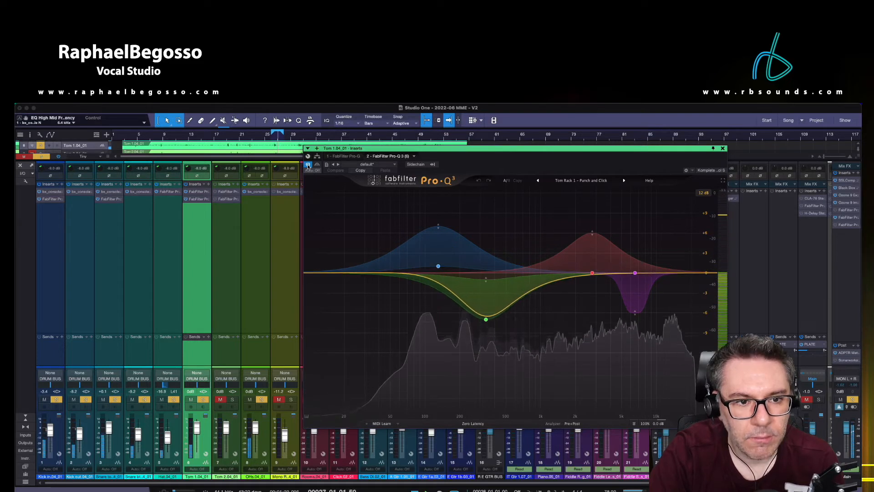
{"action": "left_click", "coordinate": [308, 165]}
{"action": "left_click", "coordinate": [273, 137]}
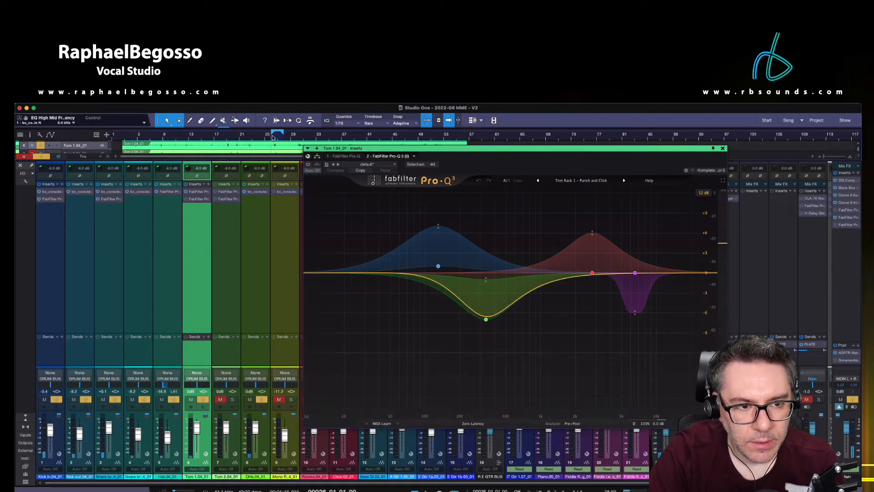
{"action": "left_click", "coordinate": [308, 164]}
{"action": "left_click", "coordinate": [275, 138]}
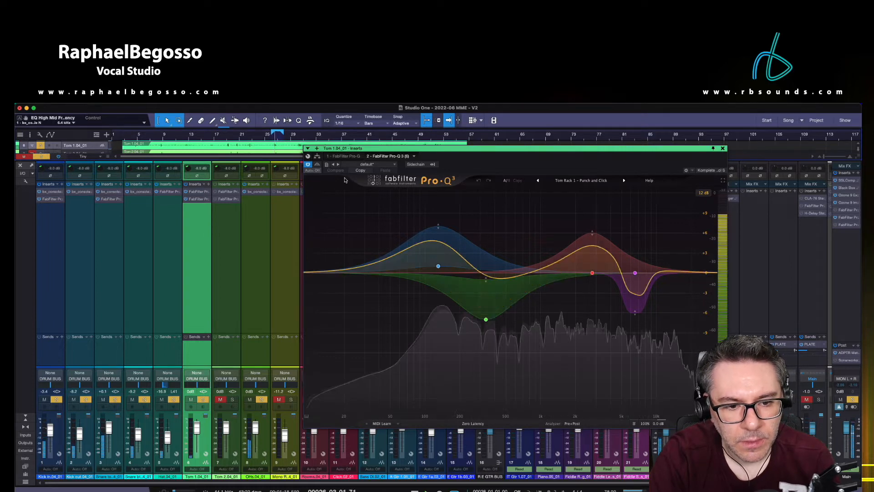
{"action": "left_click", "coordinate": [723, 148]}
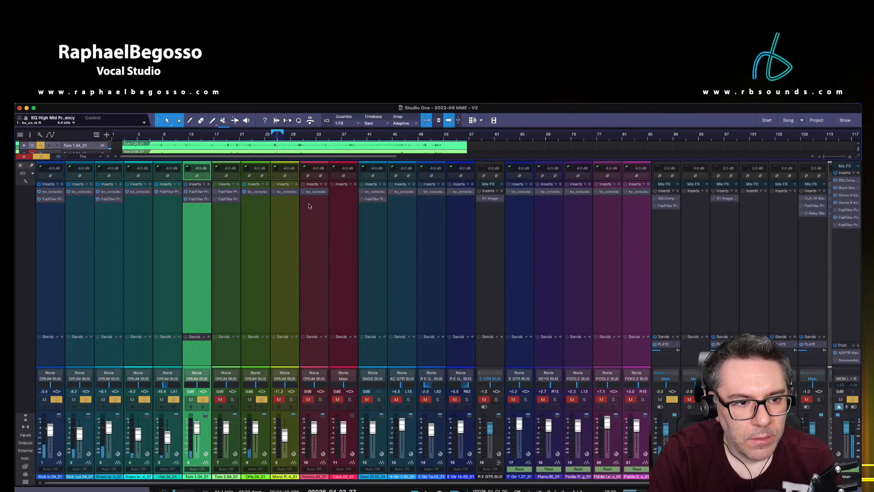
Inspect Tom 2's FabFilter Pro-G and close it, solo the Tom 2 channel, and open its FabFilter Pro-Q 3.
{"action": "left_click", "coordinate": [233, 192]}
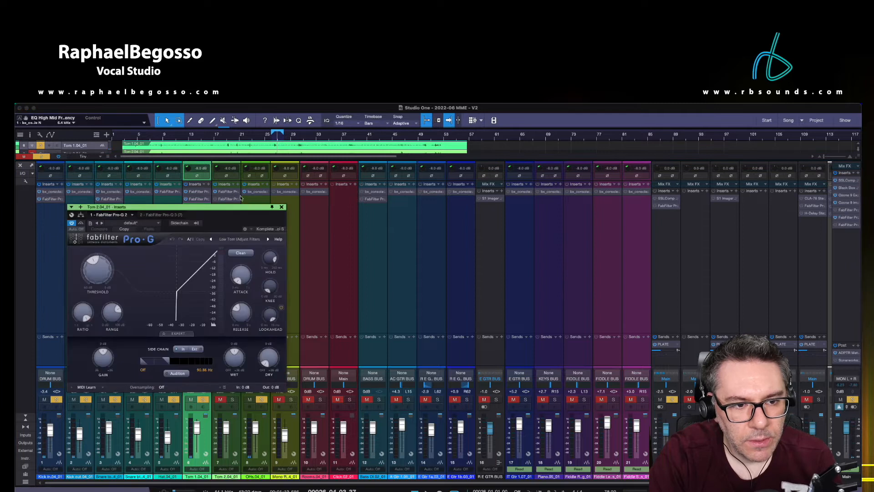
{"action": "left_click_drag", "start_coordinate": [255, 209], "coordinate": [542, 197]}
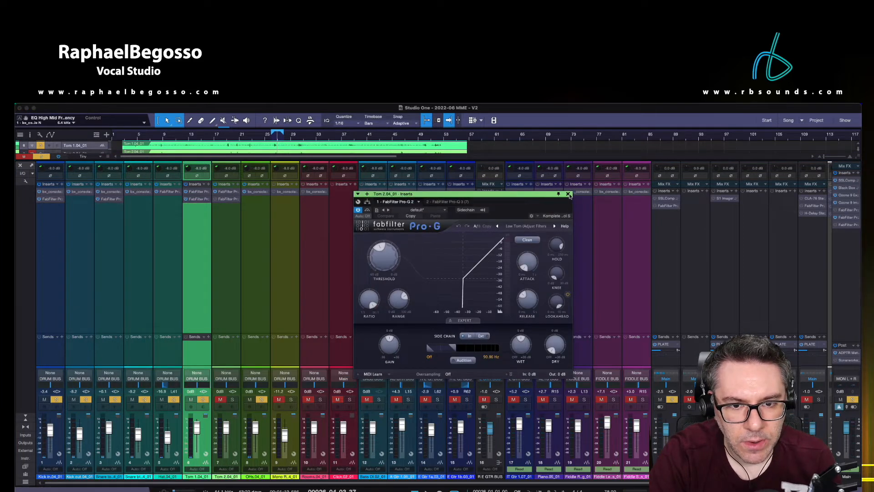
{"action": "left_click", "coordinate": [568, 194]}
{"action": "left_click", "coordinate": [231, 399]}
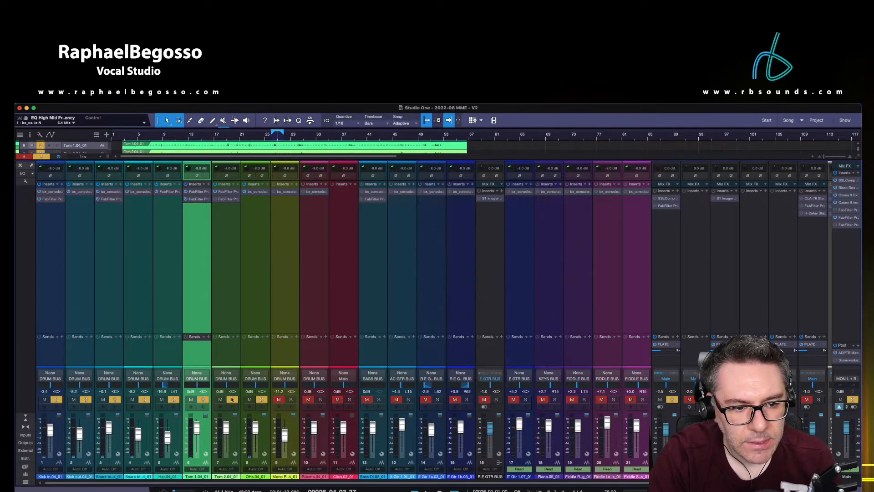
{"action": "left_click", "coordinate": [229, 200]}
{"action": "left_click_drag", "start_coordinate": [275, 150], "coordinate": [516, 150]}
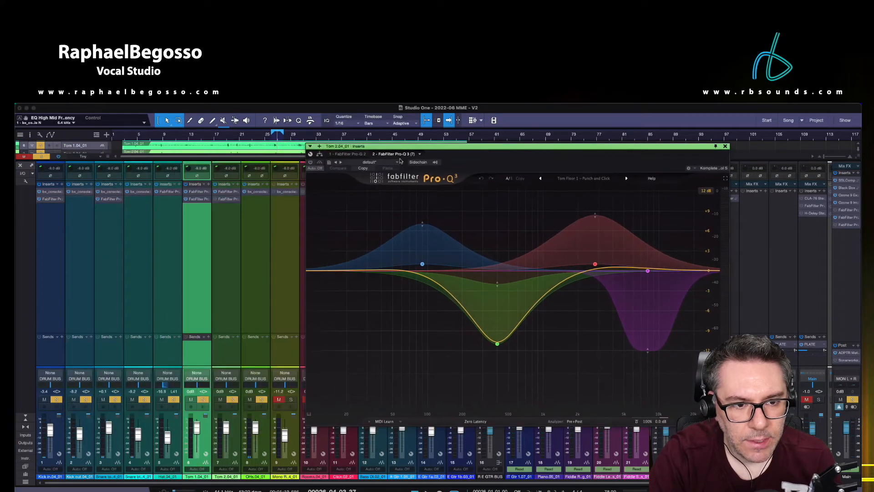
Select the Tom 2 channel, loop a section from around bar 19, and audition it with the Pro-Q 3 bypassed.
{"action": "left_click", "coordinate": [271, 137]}
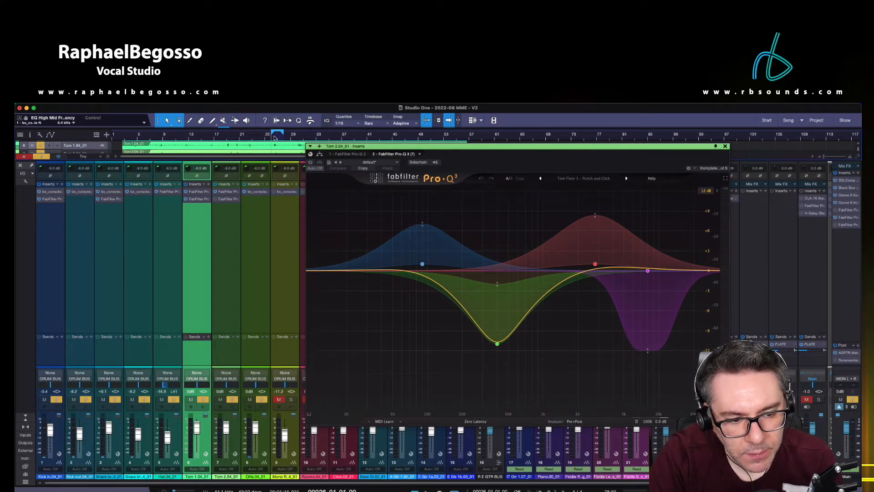
{"action": "key", "text": "space"}
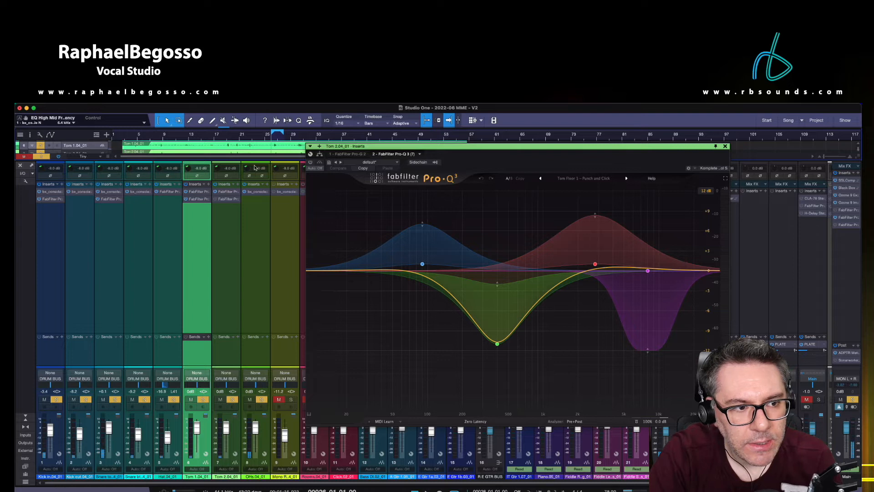
{"action": "left_click", "coordinate": [226, 462]}
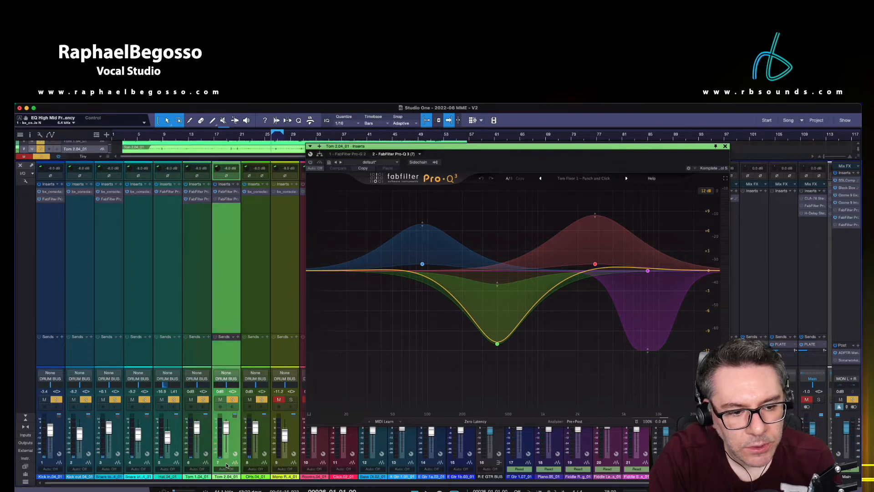
{"action": "left_click", "coordinate": [230, 131]}
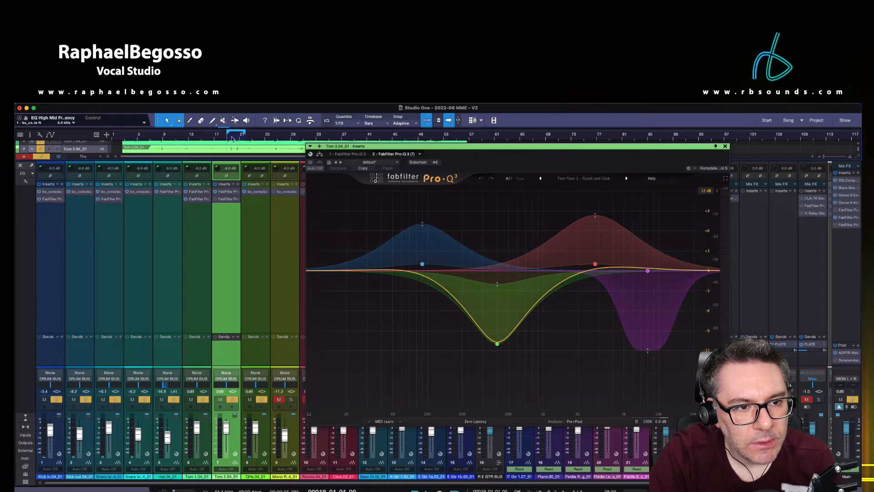
{"action": "key", "text": "space"}
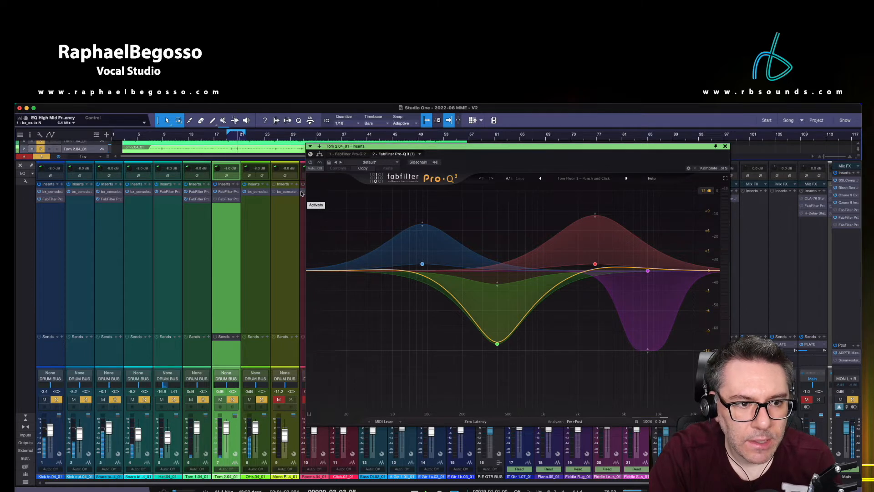
Activate Tom 2's Pro-Q 3, audition its 90 Hz band in solo and the full EQ during playback, and close the plug-in.
{"action": "left_click", "coordinate": [311, 164]}
{"action": "left_click", "coordinate": [229, 139]}
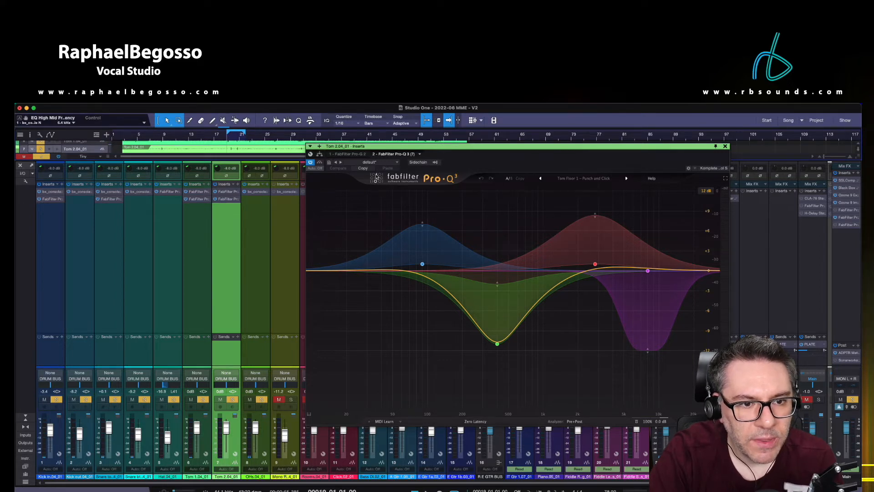
{"action": "left_click", "coordinate": [433, 202]}
{"action": "key", "text": "space"}
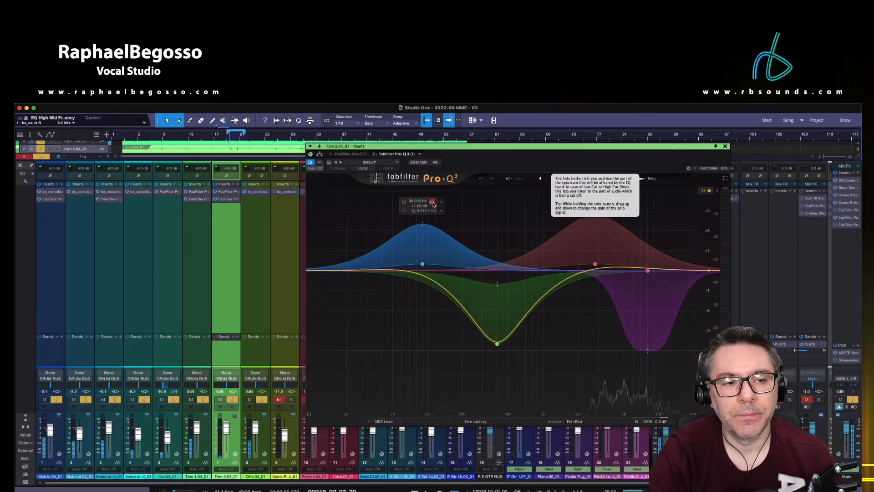
{"action": "left_click", "coordinate": [433, 203]}
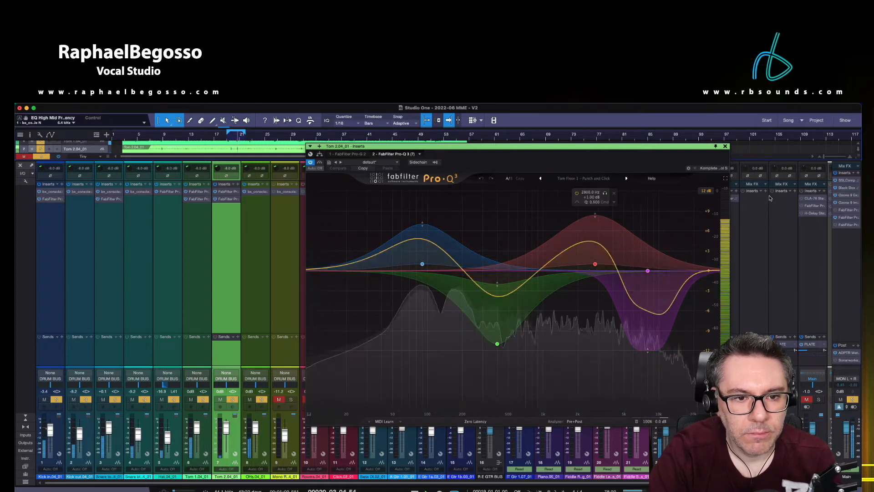
{"action": "left_click", "coordinate": [725, 146]}
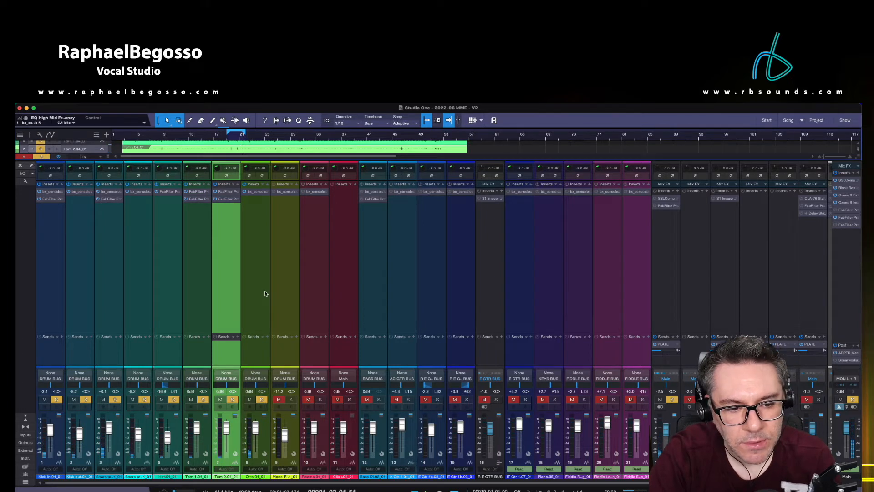
Solo the Mono Room channel, extend the loop range over the whole song, and place the playback position at bar 29.
{"action": "left_click", "coordinate": [292, 400]}
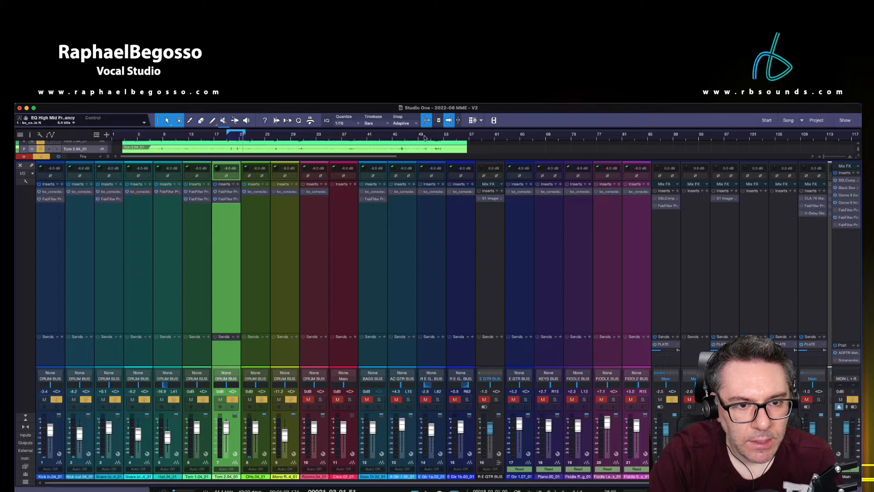
{"action": "left_click_drag", "start_coordinate": [469, 132], "coordinate": [87, 139]}
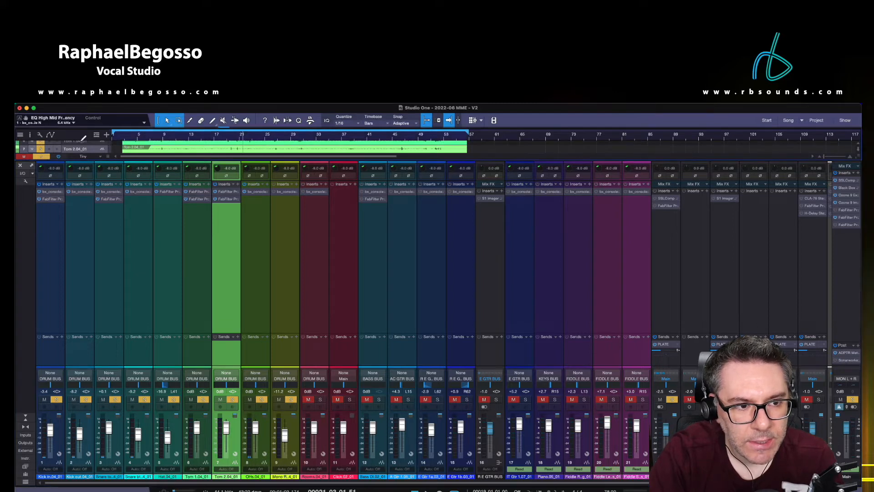
{"action": "left_click", "coordinate": [291, 137]}
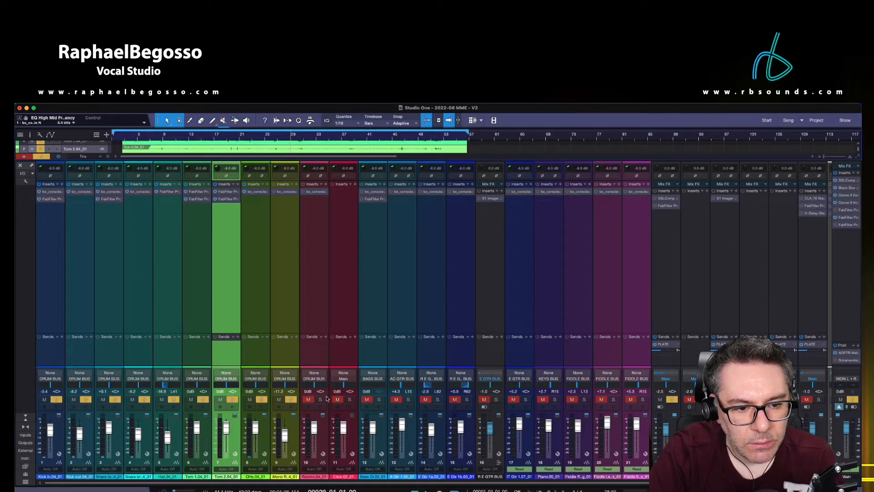
Select the Mono Room channel, open its bx_console N beside the channel during playback, and clear all solos.
{"action": "left_click", "coordinate": [292, 429]}
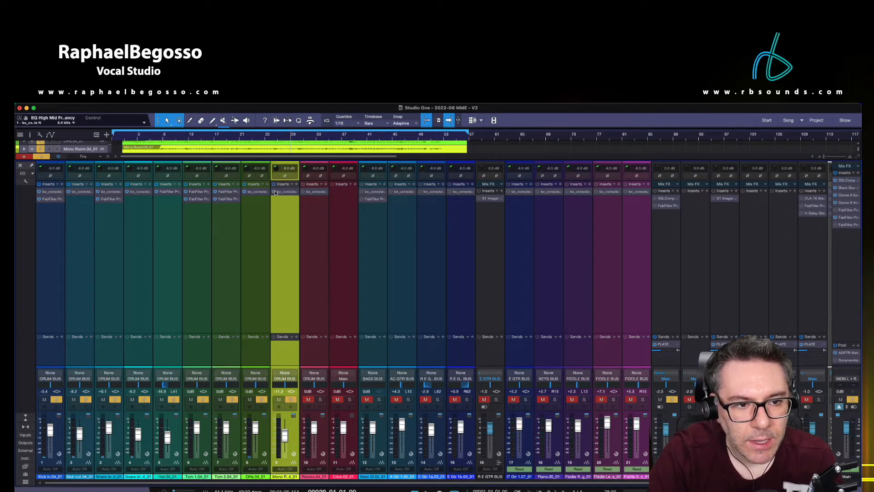
{"action": "left_click", "coordinate": [286, 193]}
{"action": "left_click_drag", "start_coordinate": [275, 119], "coordinate": [507, 118]}
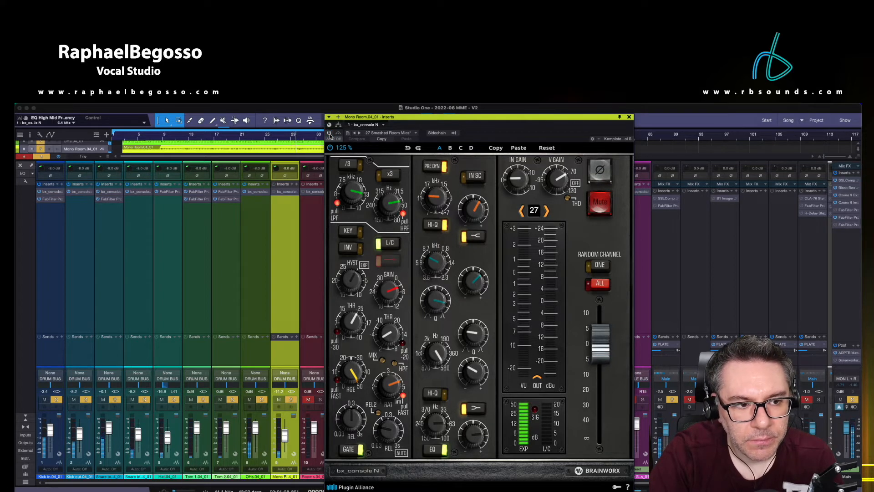
{"action": "left_click", "coordinate": [41, 157]}
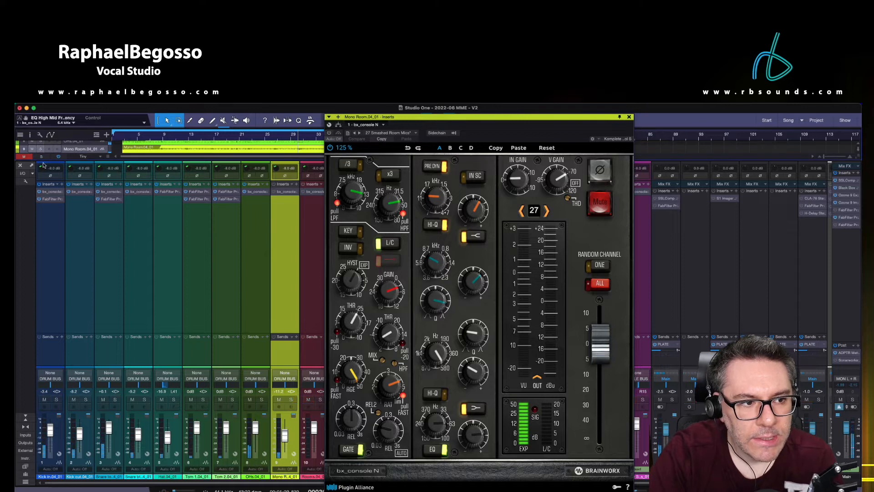
Solo the Mono Room channel, activate its bx_console N during playback, and check its low-mid and high EQ bands.
{"action": "left_click", "coordinate": [292, 401]}
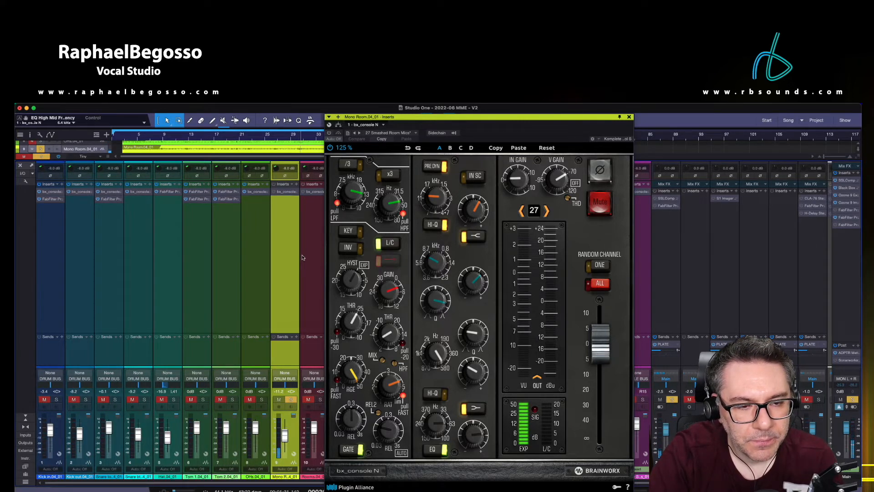
{"action": "left_click", "coordinate": [329, 133]}
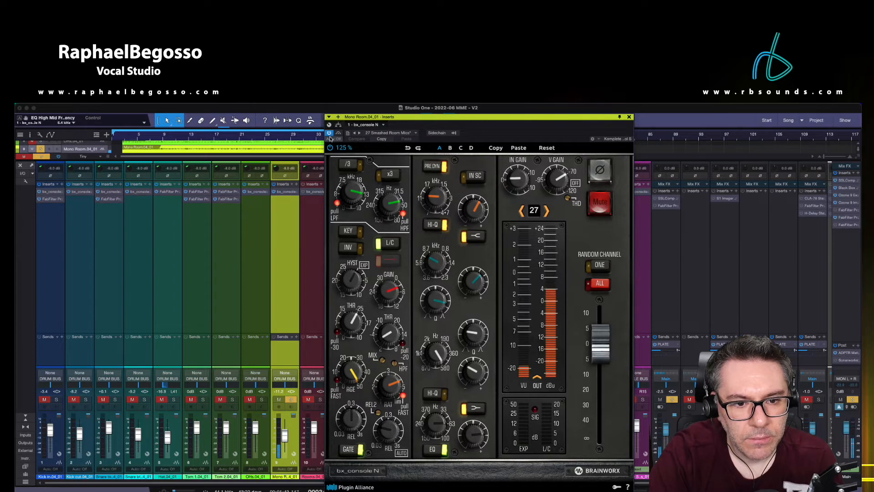
{"action": "mouse_move", "coordinate": [440, 355]}
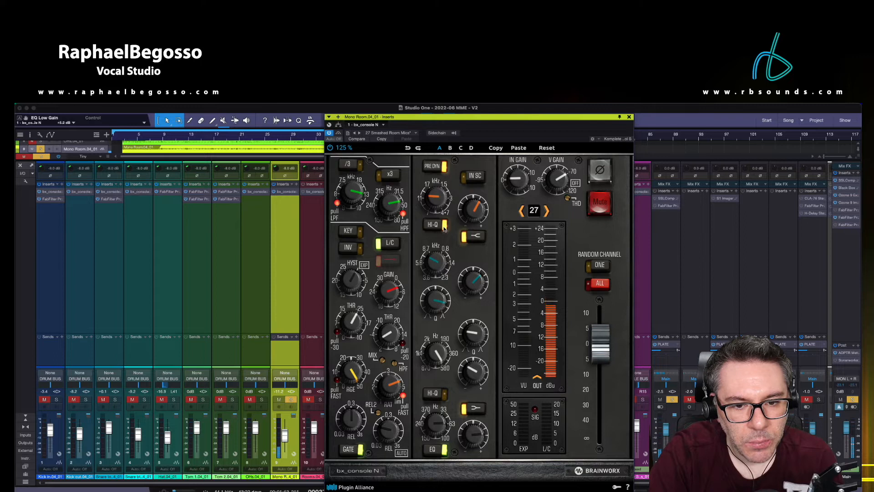
{"action": "mouse_move", "coordinate": [436, 204]}
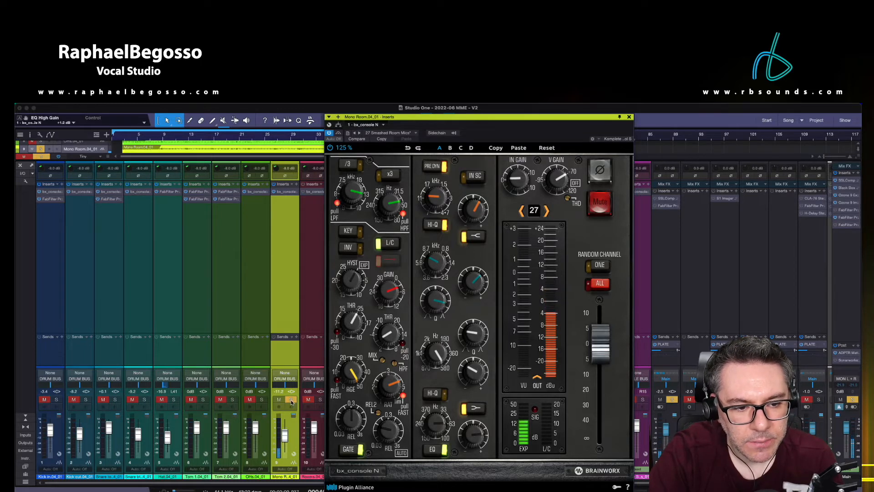
Add the other drum channels to the Mono Room solo, restart playback from around bar 28, and close the bx_console N.
{"action": "left_click_drag", "start_coordinate": [261, 400], "coordinate": [56, 400]}
{"action": "left_click", "coordinate": [286, 138]}
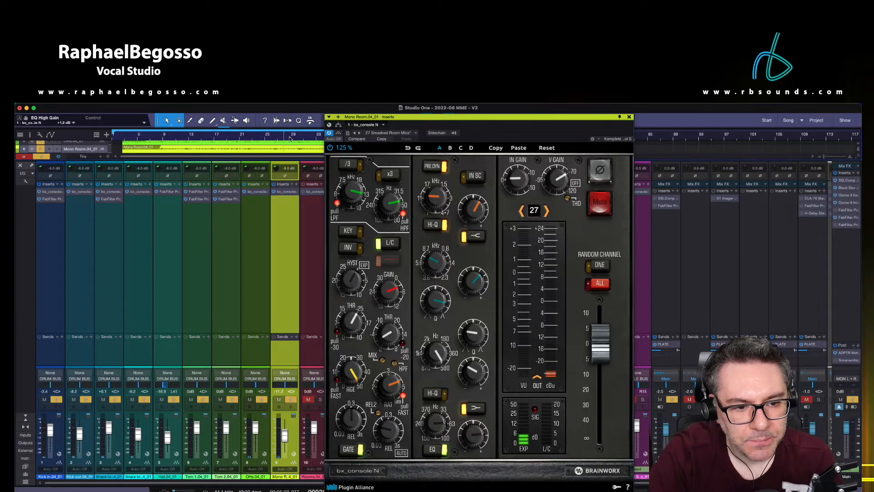
{"action": "left_click", "coordinate": [630, 117]}
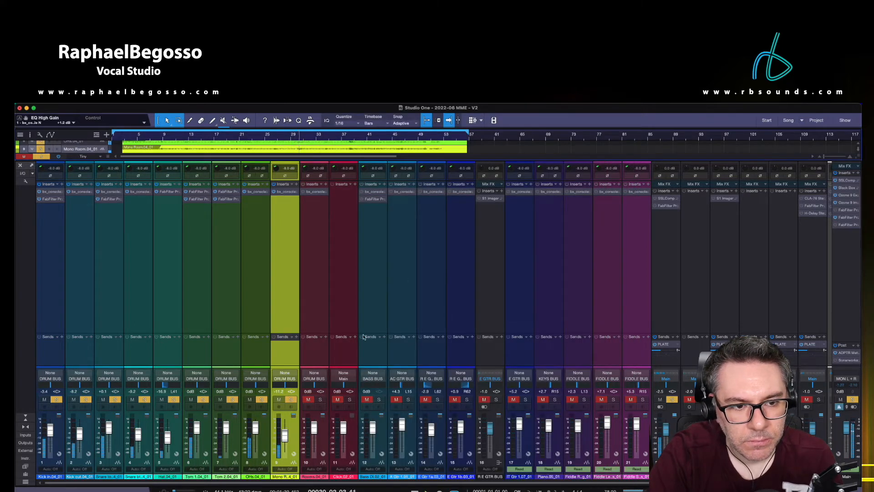
Clear the drum solos, solo only the Rooms channel, open its bx_console N beside the channel, and activate the plug-in.
{"action": "left_click", "coordinate": [325, 398]}
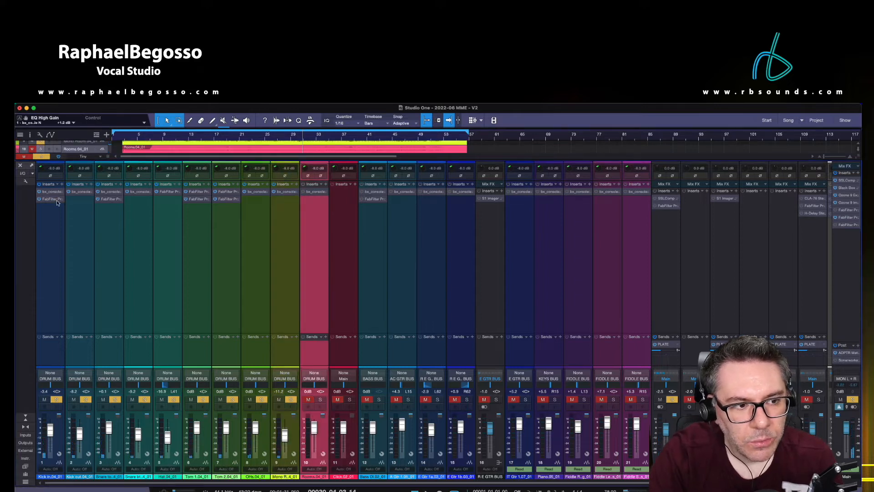
{"action": "left_click", "coordinate": [41, 156]}
{"action": "left_click", "coordinate": [320, 399]}
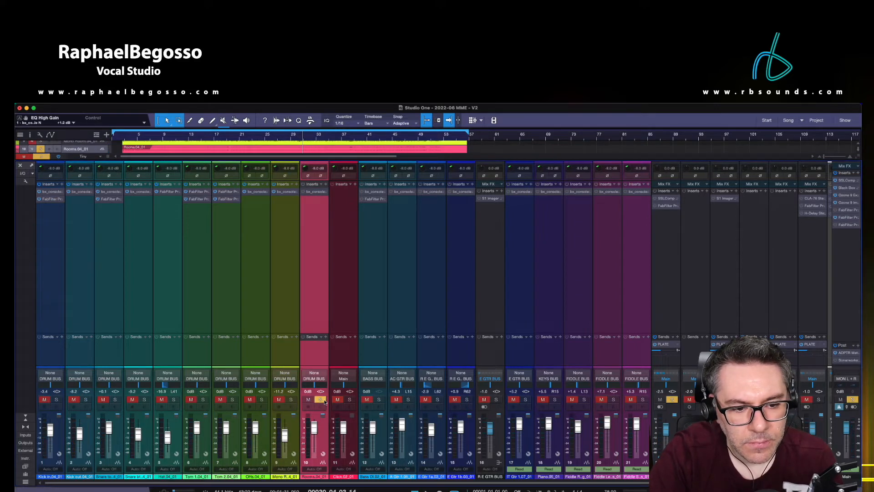
{"action": "left_click", "coordinate": [312, 191]}
{"action": "left_click_drag", "start_coordinate": [299, 106], "coordinate": [534, 113]}
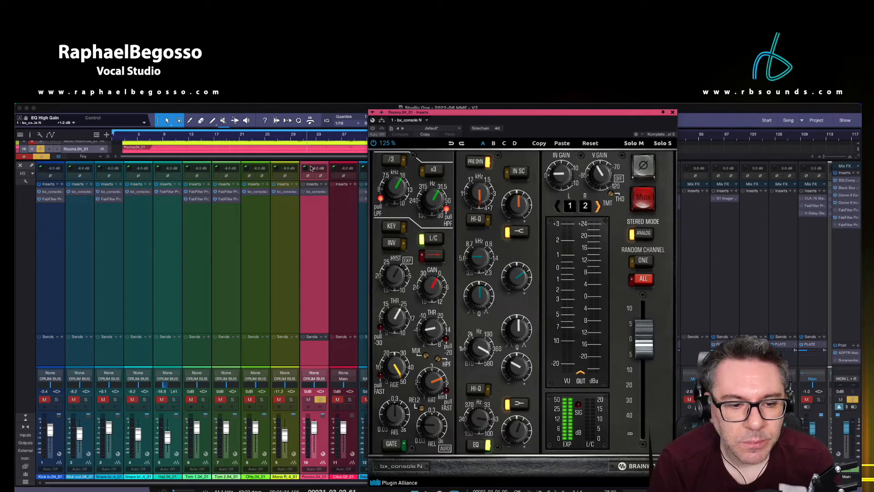
{"action": "left_click", "coordinate": [303, 193]}
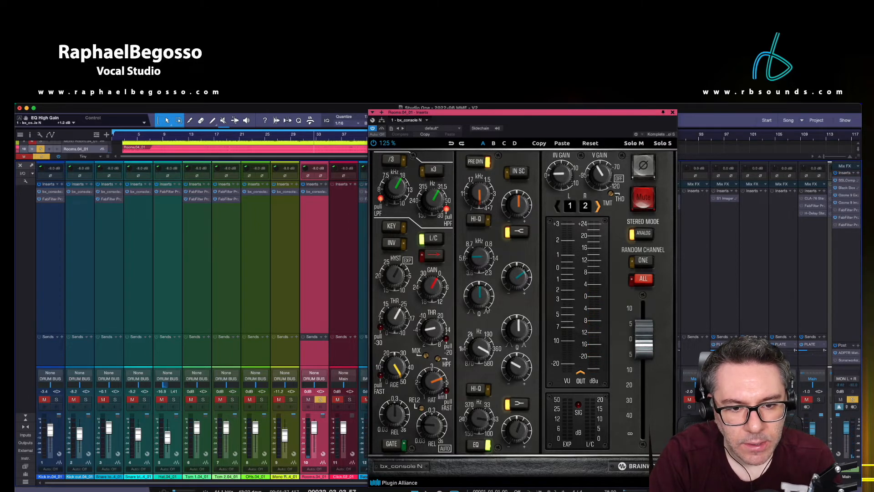
Check the low-mid, low and high-mid EQ settings in the Rooms bx_console N, and resume playback.
{"action": "left_click", "coordinate": [483, 348]}
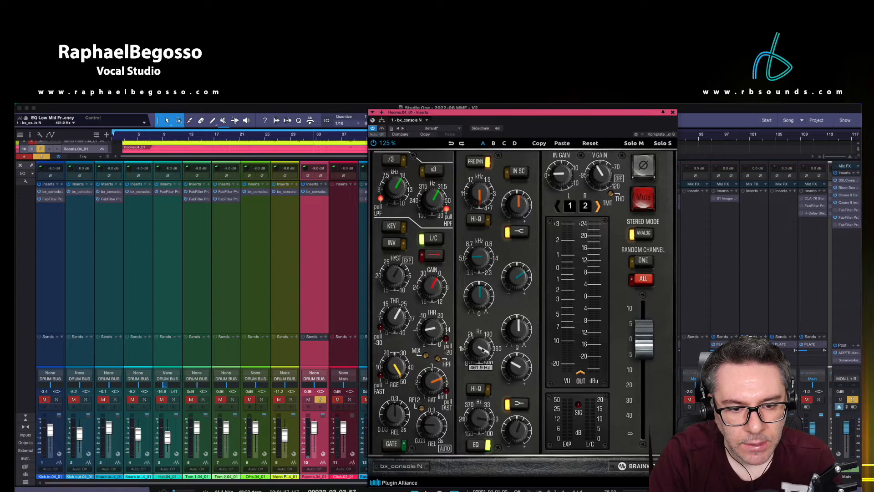
{"action": "left_click", "coordinate": [486, 424]}
{"action": "left_click", "coordinate": [478, 260]}
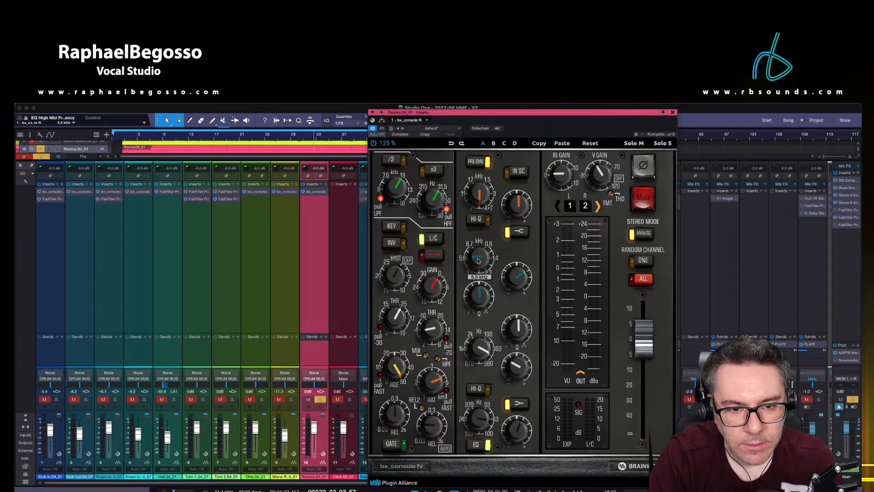
{"action": "left_click", "coordinate": [515, 278]}
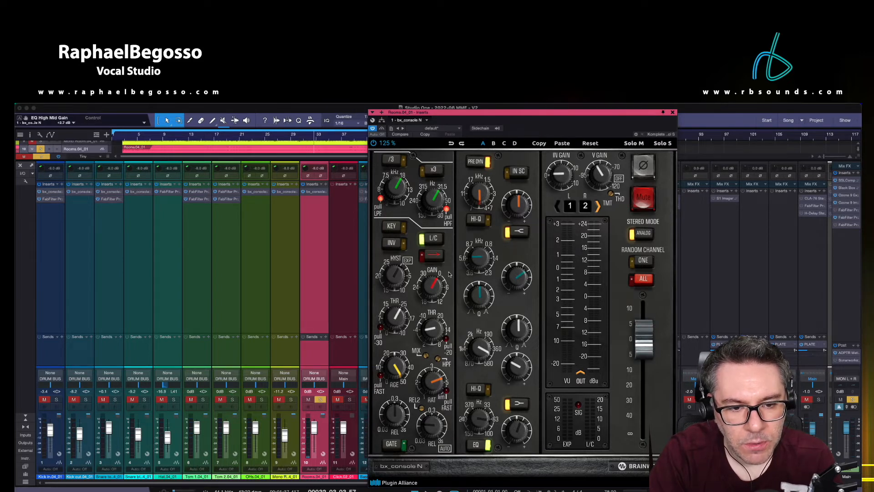
{"action": "key", "text": "space"}
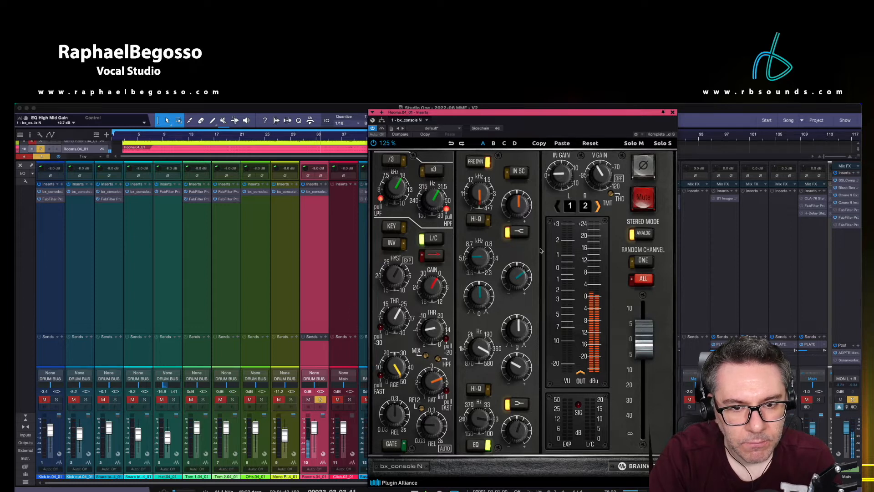
Close the Rooms bx_console N, solo the other drum channels alongside Rooms, and add the Bass DI channel to the solo.
{"action": "left_click", "coordinate": [672, 112]}
{"action": "left_click_drag", "start_coordinate": [289, 403], "coordinate": [53, 398]}
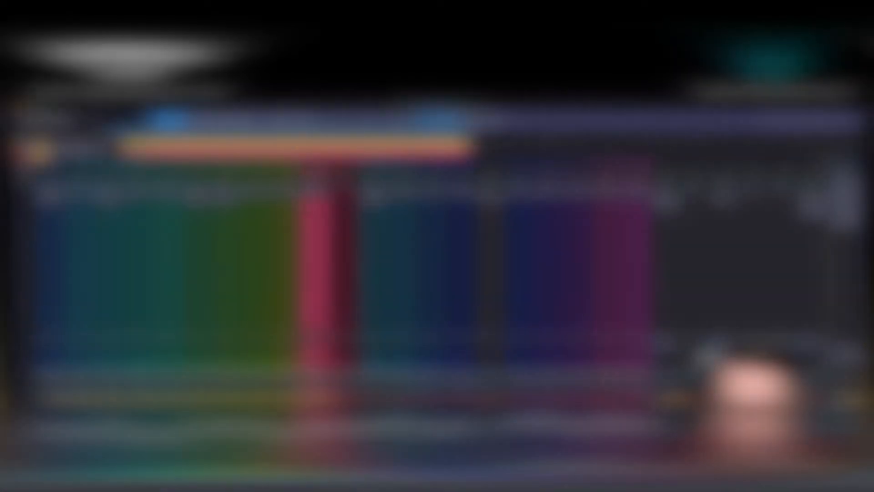
{"action": "left_click", "coordinate": [375, 409]}
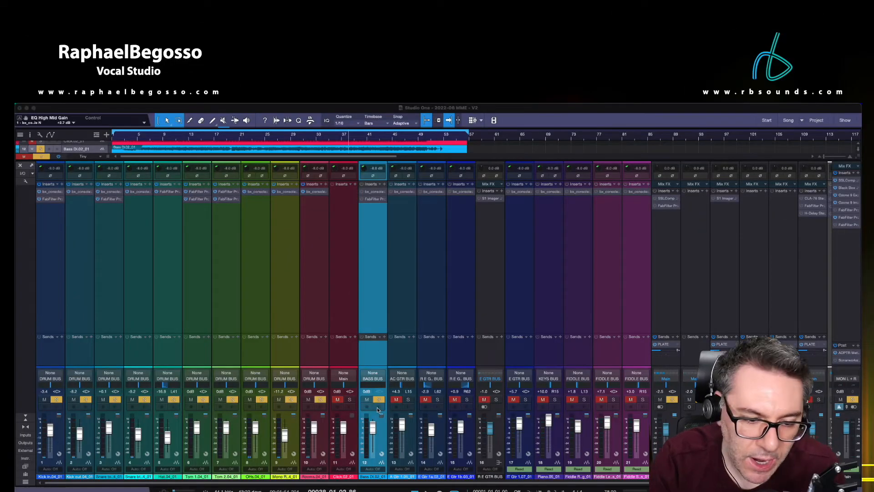
Open the Bass DI channel's bx_console N and Pro-Q 3 in turn, reposition each window, and close both.
{"action": "left_click", "coordinate": [375, 192]}
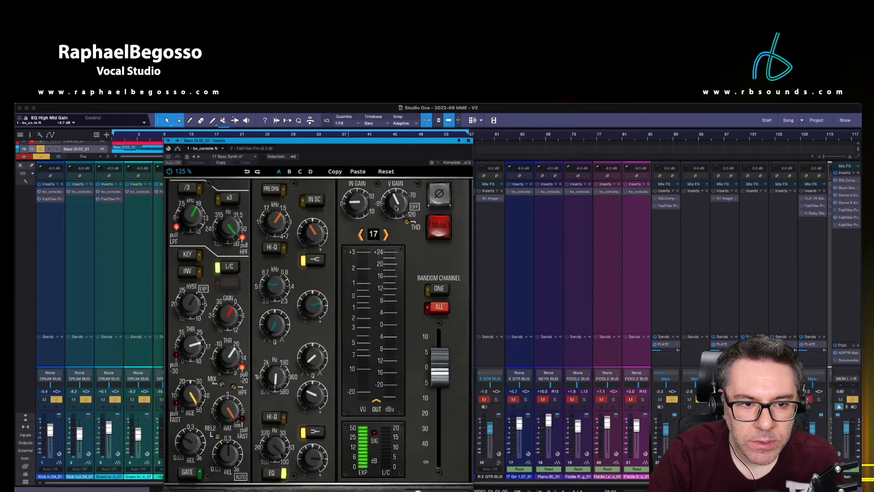
{"action": "left_click_drag", "start_coordinate": [333, 144], "coordinate": [499, 125]}
{"action": "left_click", "coordinate": [633, 122]}
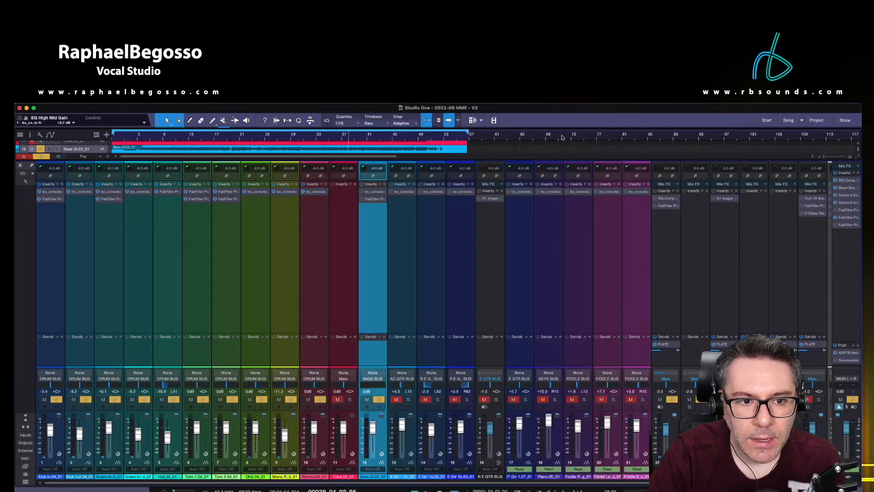
{"action": "left_click", "coordinate": [375, 200]}
{"action": "left_click_drag", "start_coordinate": [372, 107], "coordinate": [447, 137]}
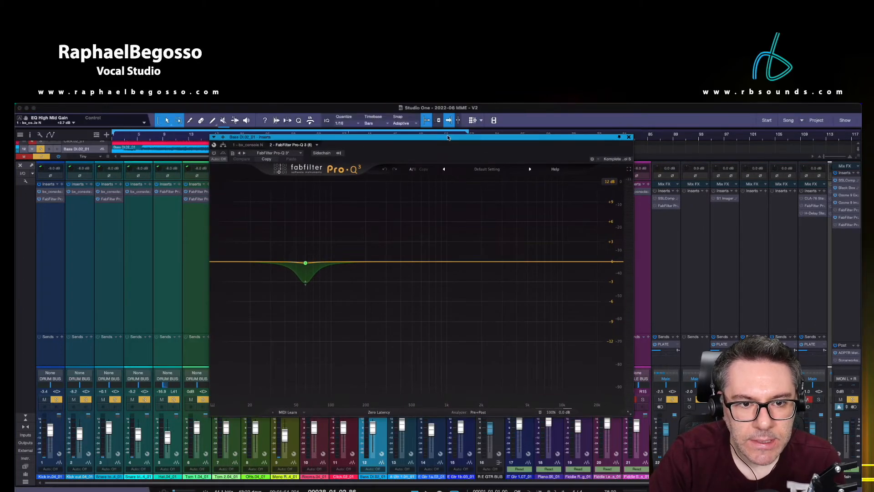
{"action": "left_click", "coordinate": [629, 138]}
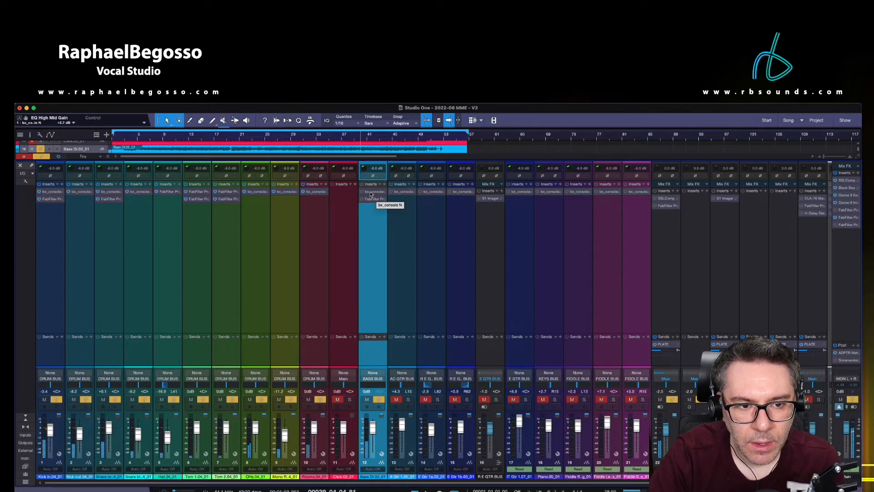
Open the Bass DI channel's bx_console N during playback and examine its low, low-mid, high-mid and high EQ bands.
{"action": "left_click", "coordinate": [371, 191]}
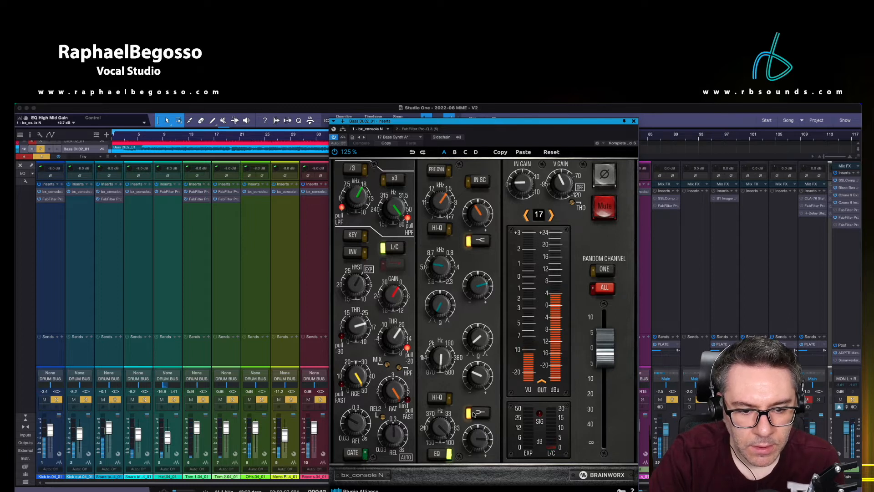
{"action": "left_click", "coordinate": [443, 428]}
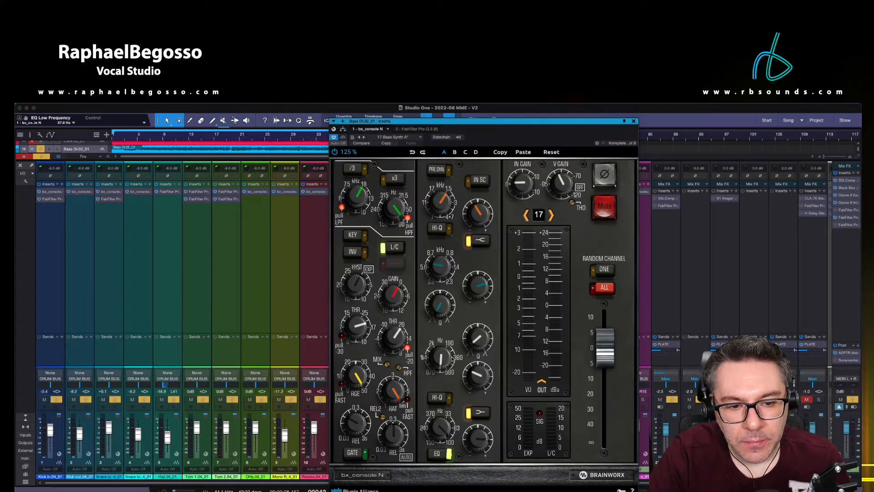
{"action": "mouse_move", "coordinate": [445, 358]}
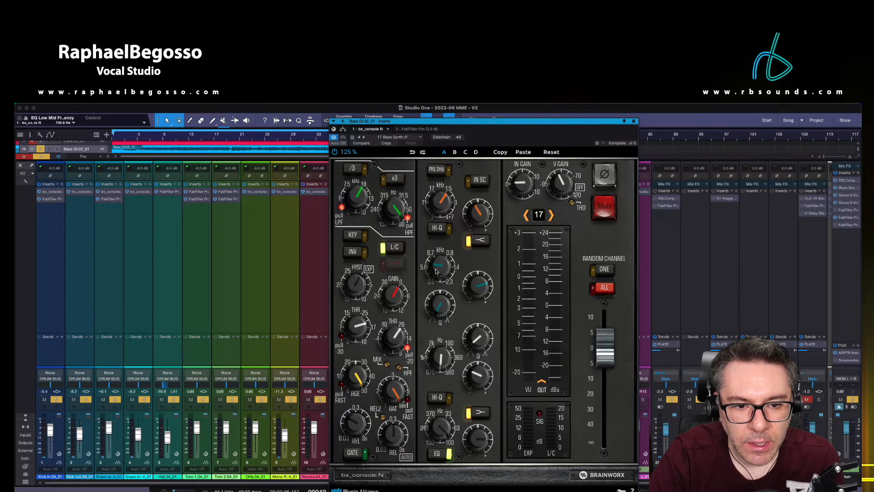
{"action": "mouse_move", "coordinate": [435, 272]}
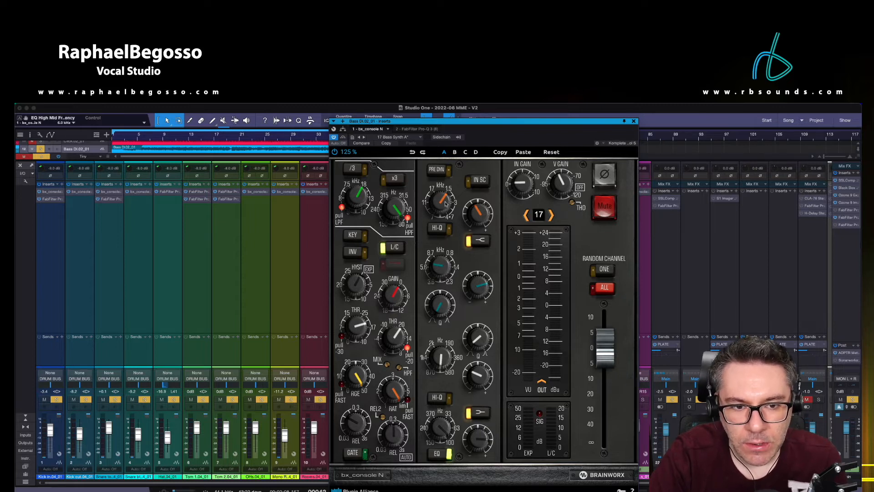
{"action": "mouse_move", "coordinate": [443, 203]}
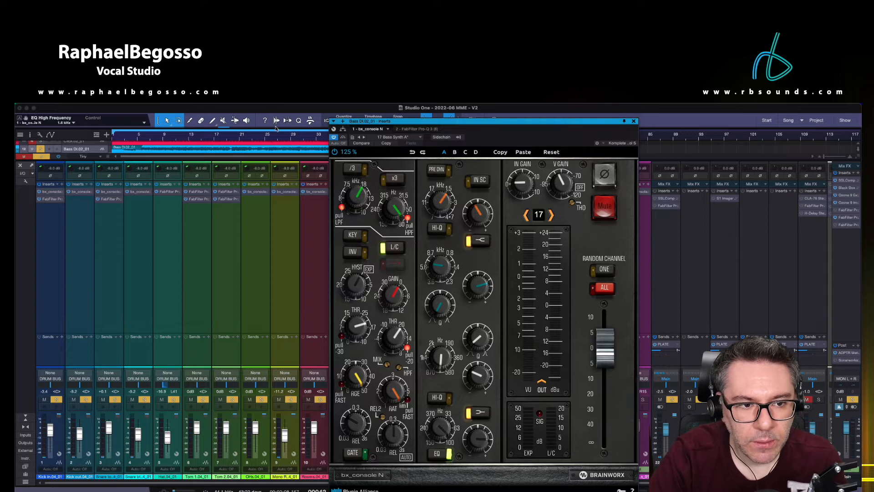
Audition the bass with the drums from bar 29 while watching the bx_console N meters, and close the plug-in.
{"action": "left_click", "coordinate": [291, 136]}
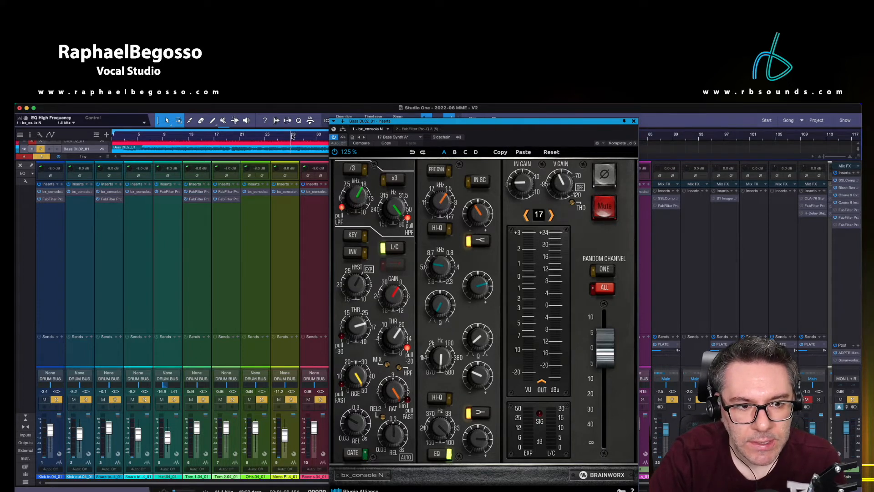
{"action": "key", "text": "space"}
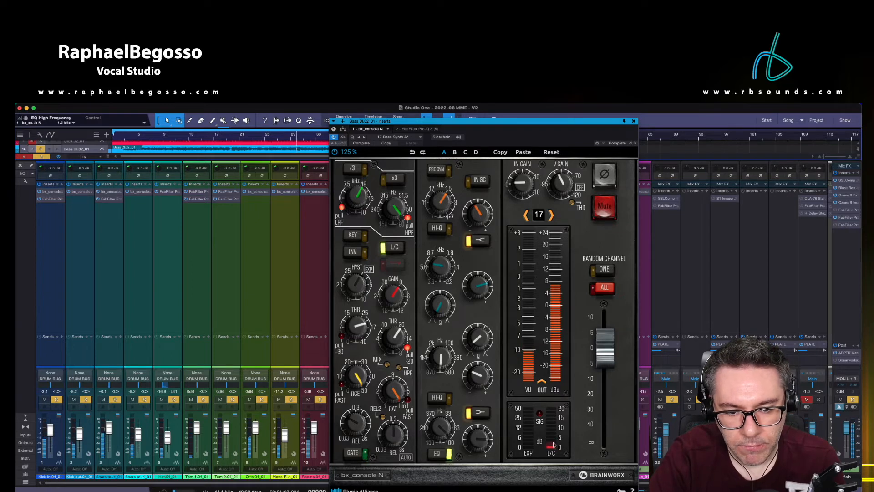
{"action": "left_click", "coordinate": [635, 121]}
{"action": "left_click", "coordinate": [635, 122]}
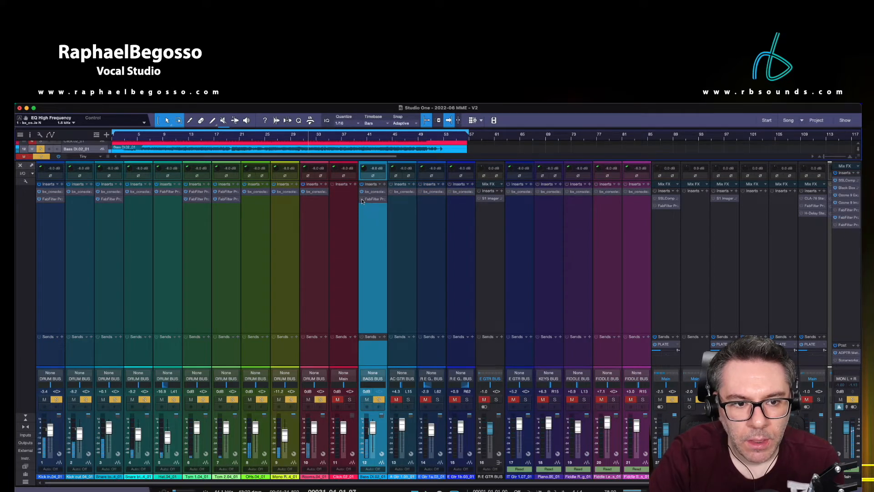
Open the Bass DI channel's Pro-Q 3, examine its low-frequency dynamic cut, and close the plug-in.
{"action": "left_click", "coordinate": [376, 201]}
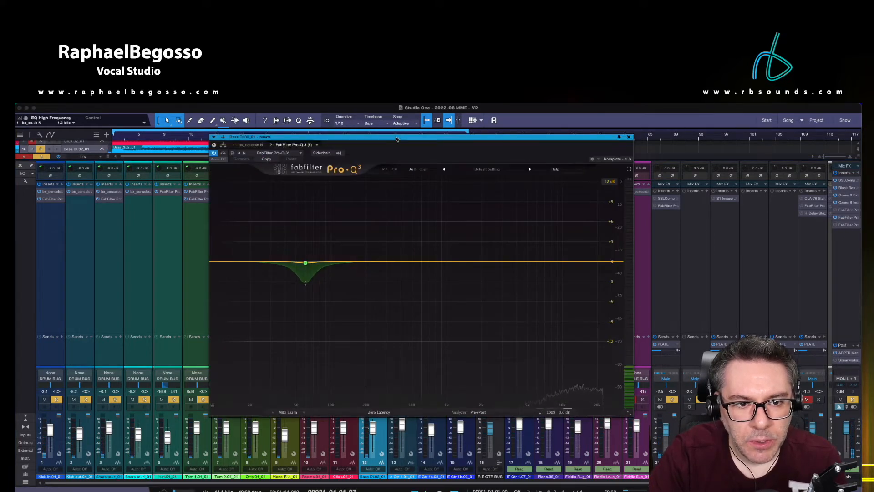
{"action": "mouse_move", "coordinate": [373, 300]}
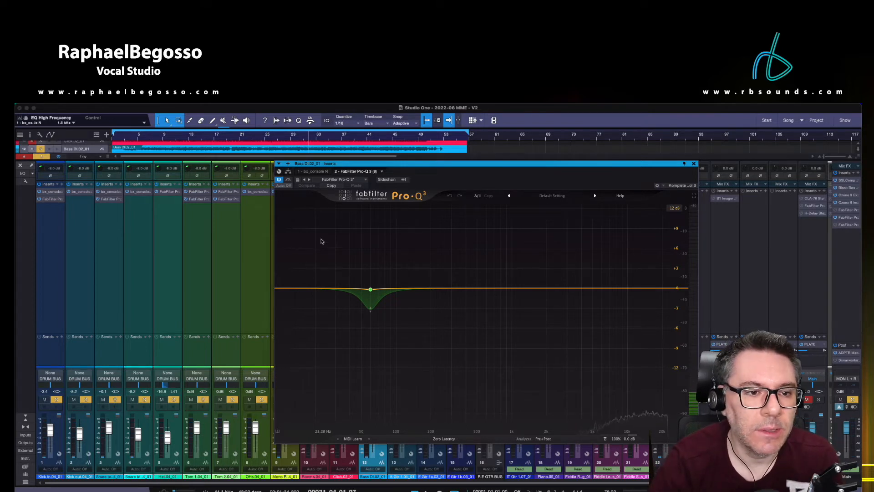
{"action": "left_click", "coordinate": [694, 163]}
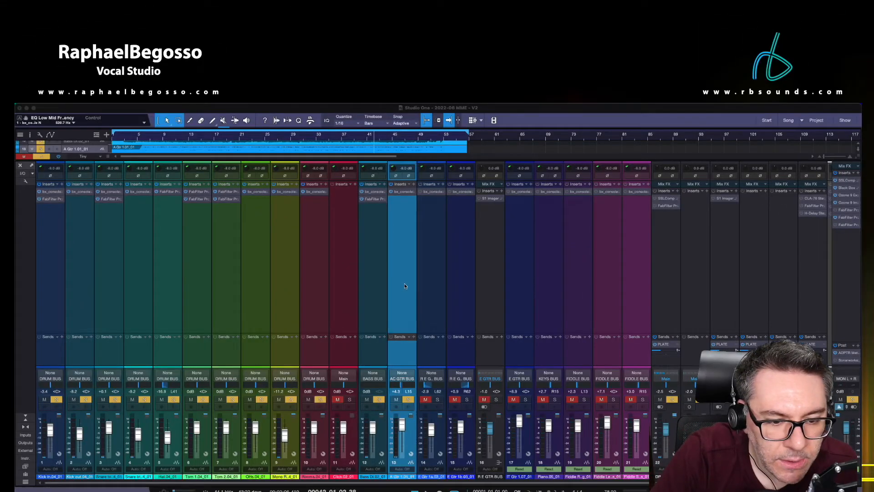
Compare the acoustic guitar with bx_console N off and on during playback, and open the plug-in to examine its high and high-mid EQ bands.
{"action": "left_click", "coordinate": [391, 192]}
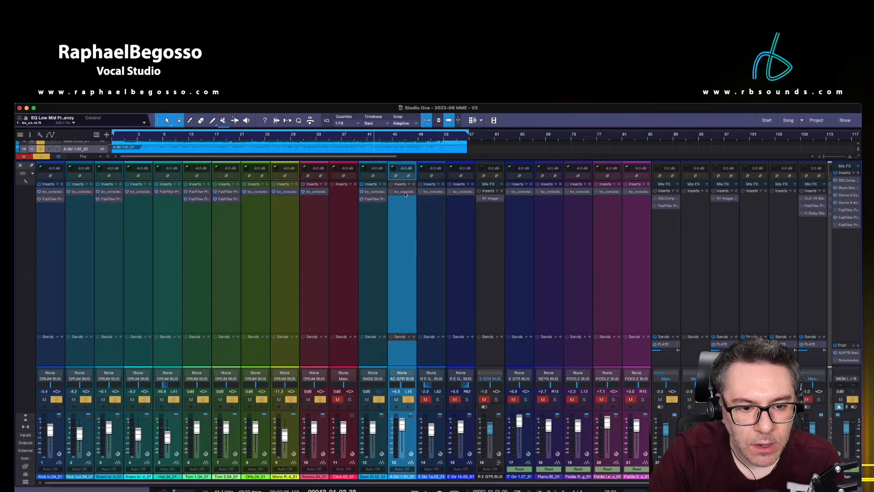
{"action": "left_click", "coordinate": [353, 138]}
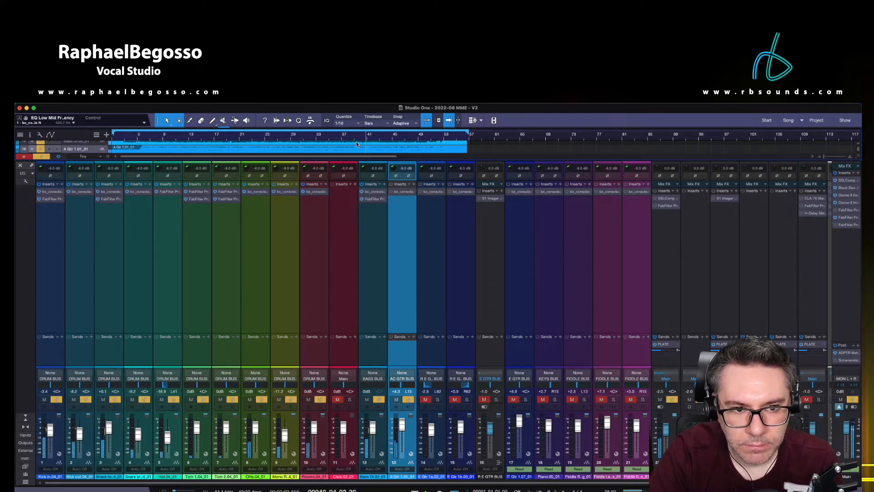
{"action": "left_click", "coordinate": [404, 192]}
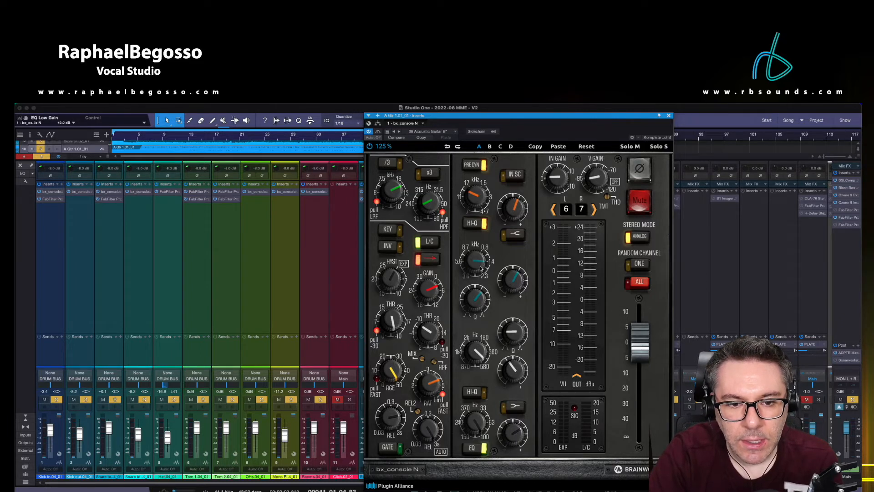
{"action": "mouse_move", "coordinate": [481, 263]}
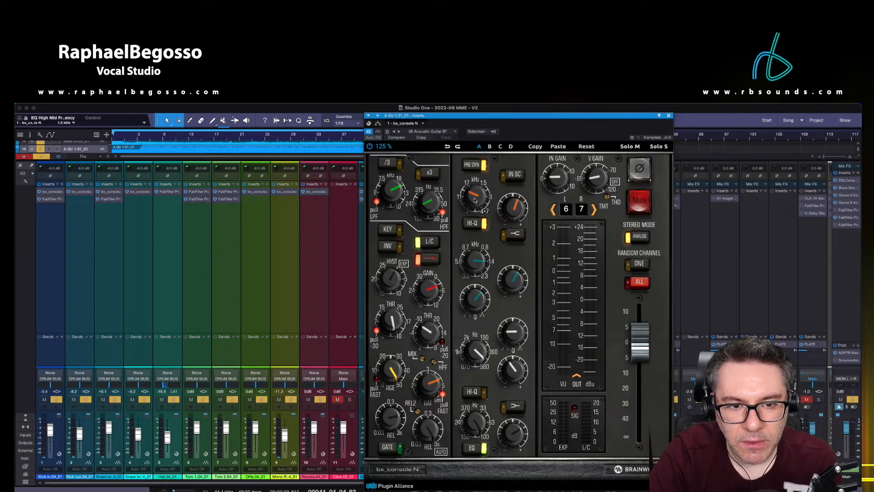
{"action": "mouse_move", "coordinate": [474, 199]}
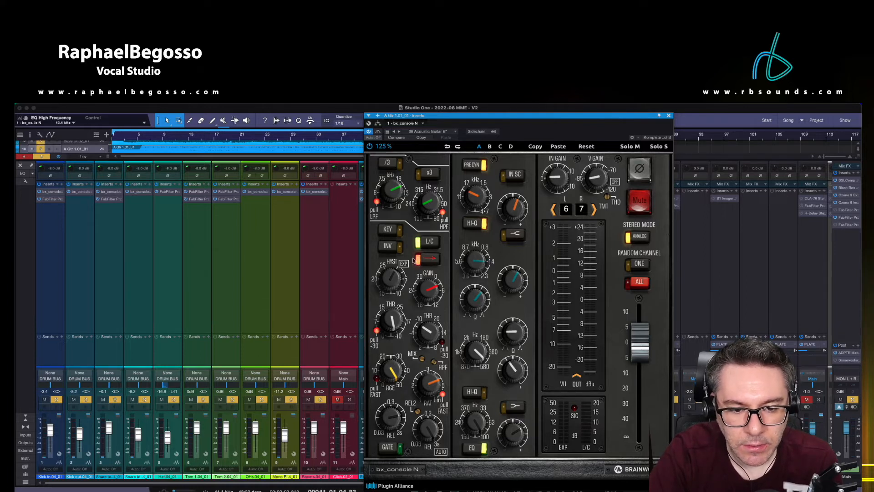
Audition the acoustic guitar from about bar 37 while watching the bx_console N meters, and close the plug-in.
{"action": "left_click", "coordinate": [341, 138]}
{"action": "key", "text": "space"}
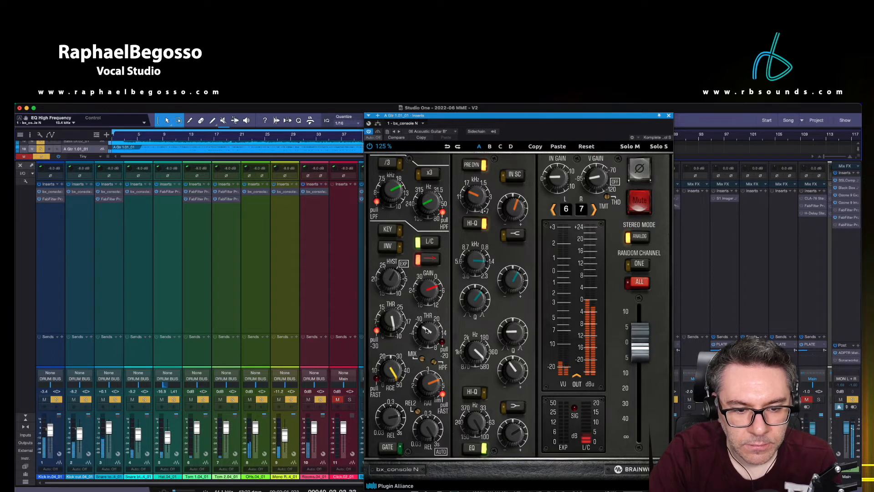
{"action": "left_click", "coordinate": [668, 115]}
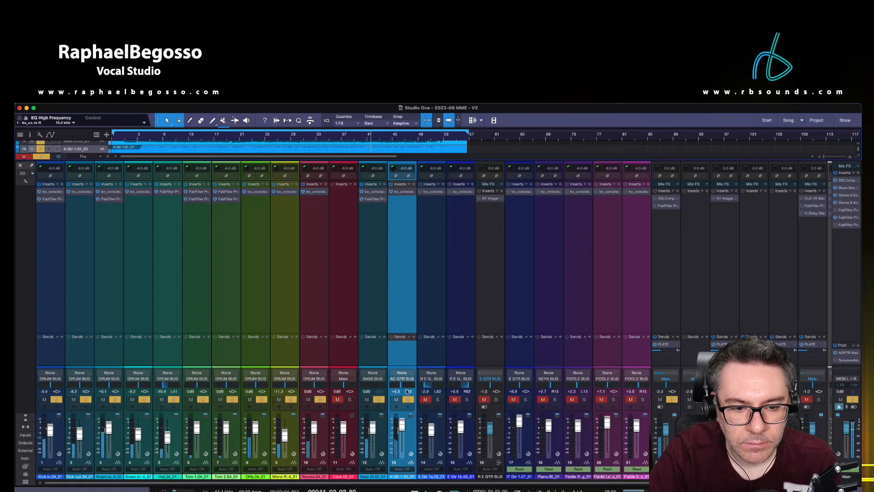
Solo the two R E Gtr channels alongside the current instruments, and audition them from about bar 36.
{"action": "left_click", "coordinate": [438, 400]}
{"action": "left_click", "coordinate": [466, 399]}
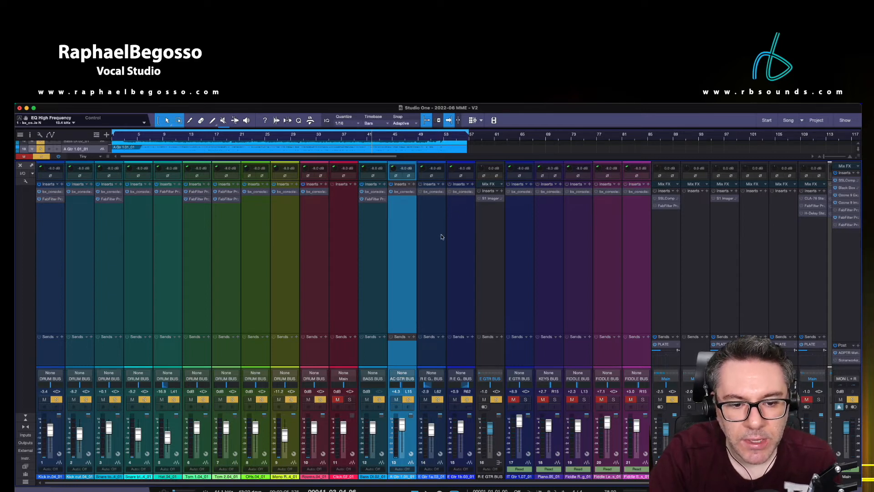
{"action": "left_click", "coordinate": [336, 137]}
{"action": "key", "text": "space"}
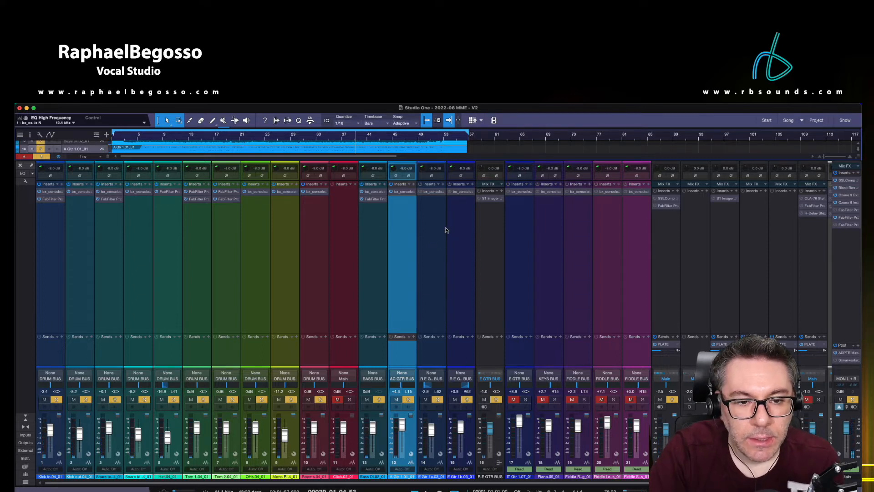
Open the E Gtr 1a channel's bx_console N, reposition its window, and enable the plug-in while playing from bar 35.
{"action": "left_click", "coordinate": [435, 192]}
{"action": "left_click_drag", "start_coordinate": [319, 115], "coordinate": [572, 130]}
{"action": "left_click", "coordinate": [329, 134]}
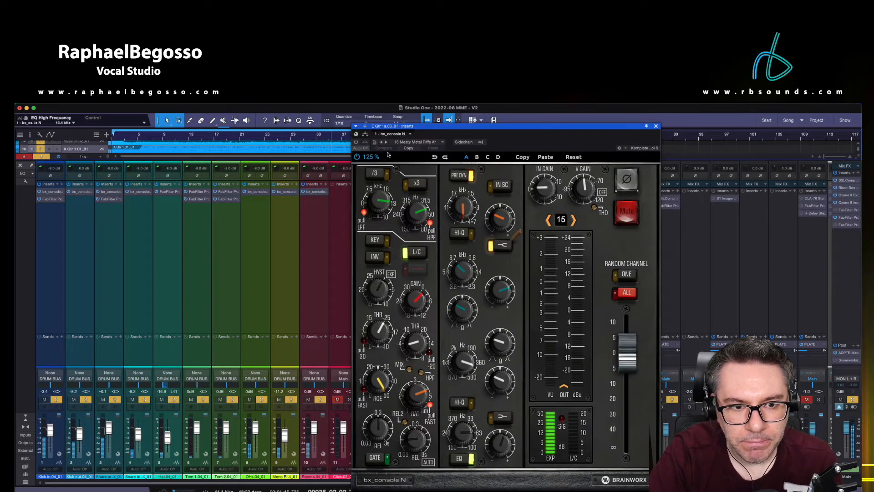
{"action": "left_click", "coordinate": [356, 142]}
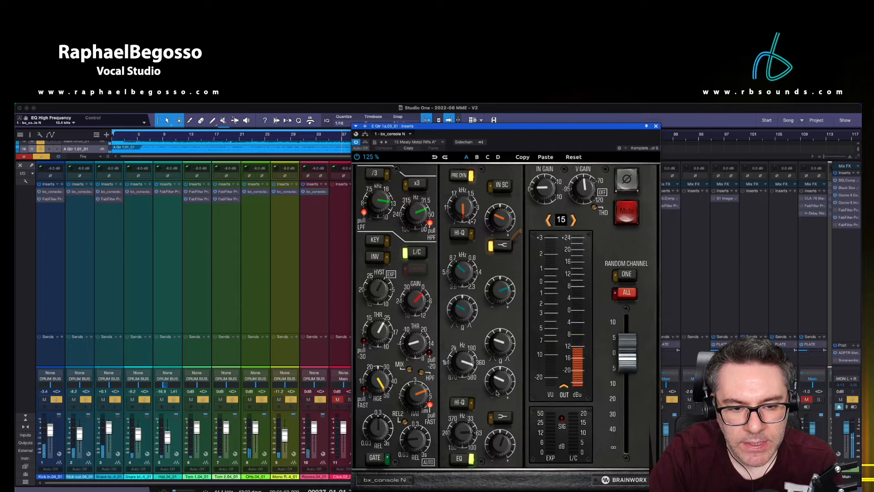
Examine the E Gtr 1a bx_console N's low-mid, low and high EQ bands, and slightly adjust the high-band frequency.
{"action": "mouse_move", "coordinate": [466, 363]}
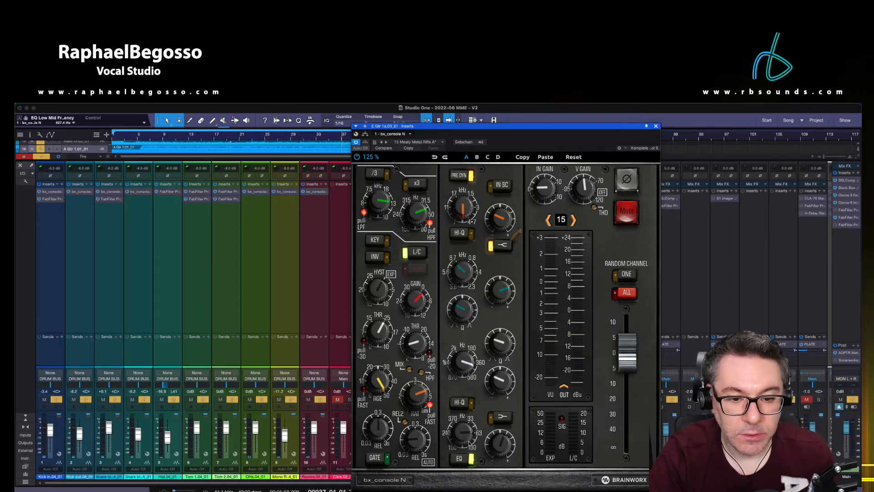
{"action": "mouse_move", "coordinate": [500, 447]}
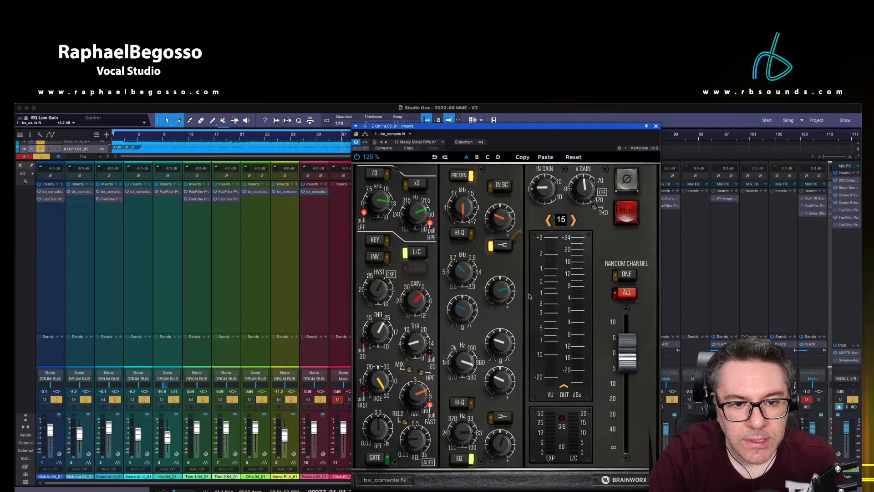
{"action": "mouse_move", "coordinate": [464, 212]}
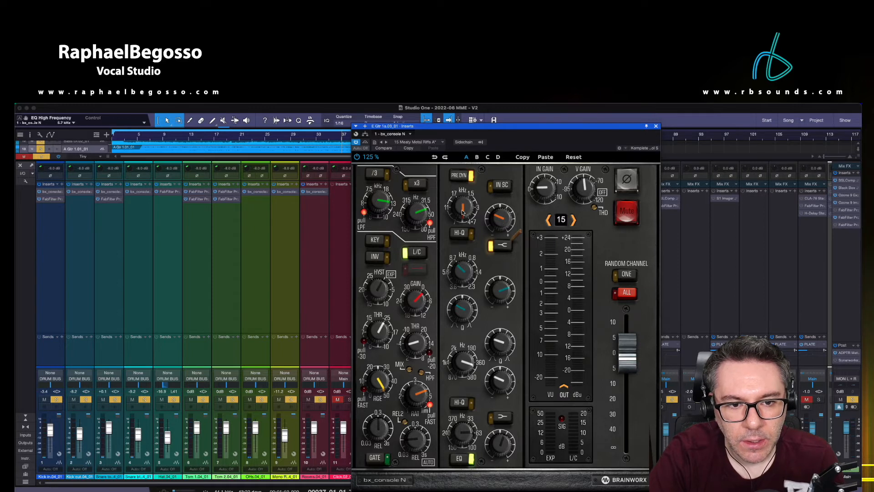
{"action": "left_click_drag", "start_coordinate": [462, 215], "coordinate": [464, 218]}
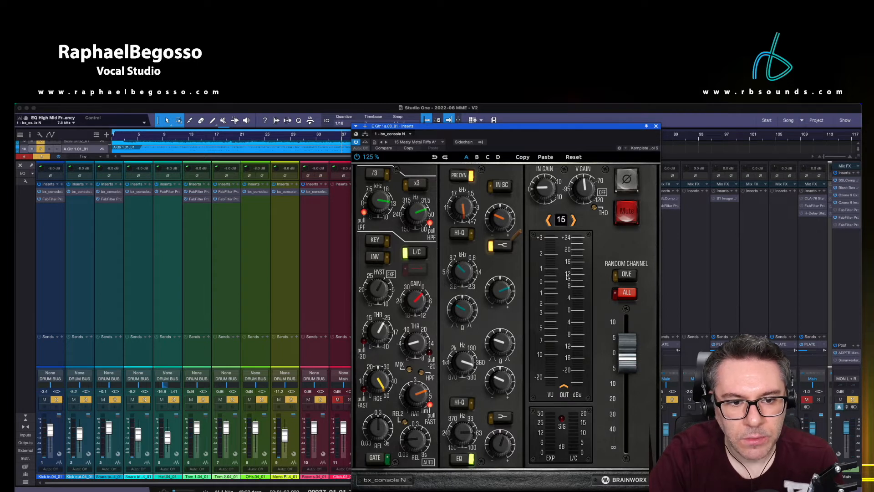
Play the electric guitars again from bar 35 and close the E Gtr 1a channel's bx_console N.
{"action": "left_click", "coordinate": [329, 135]}
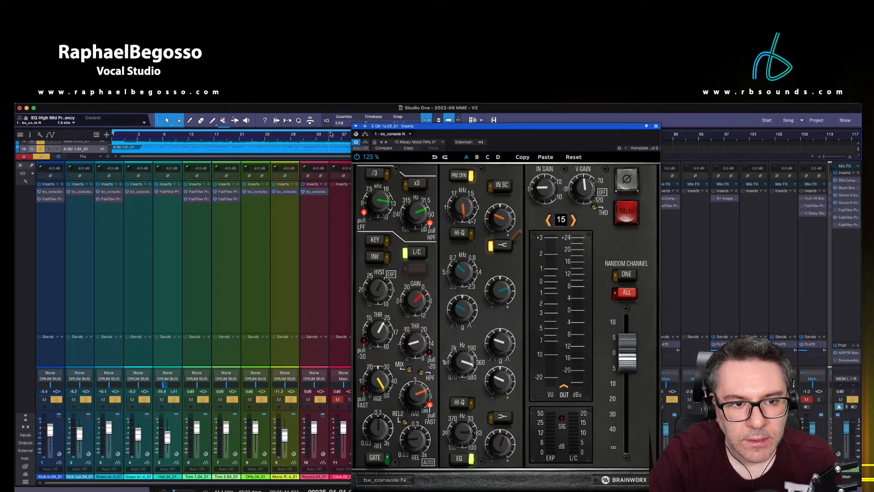
{"action": "key", "text": "space"}
{"action": "left_click", "coordinate": [655, 126]}
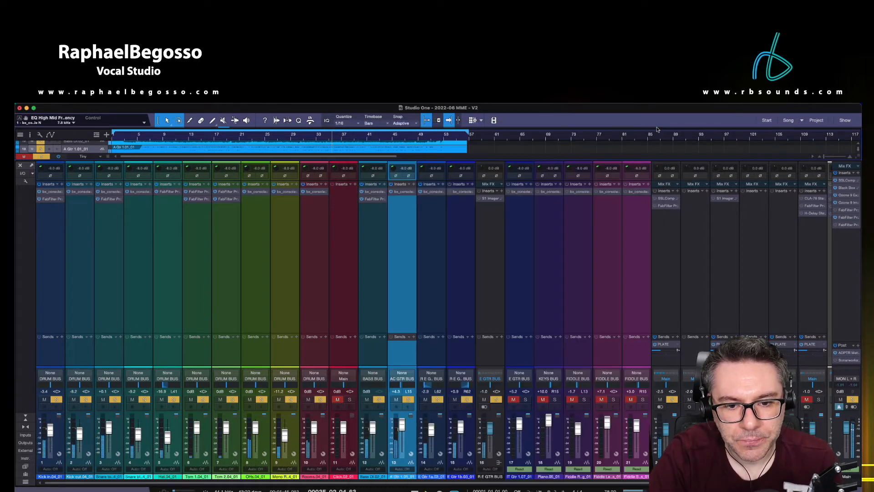
Open the E Gtr 1b channel's bx_console N, reposition its window, enable the plug-in during playback, and close it.
{"action": "left_click", "coordinate": [462, 192]}
{"action": "left_click_drag", "start_coordinate": [334, 123], "coordinate": [601, 134]}
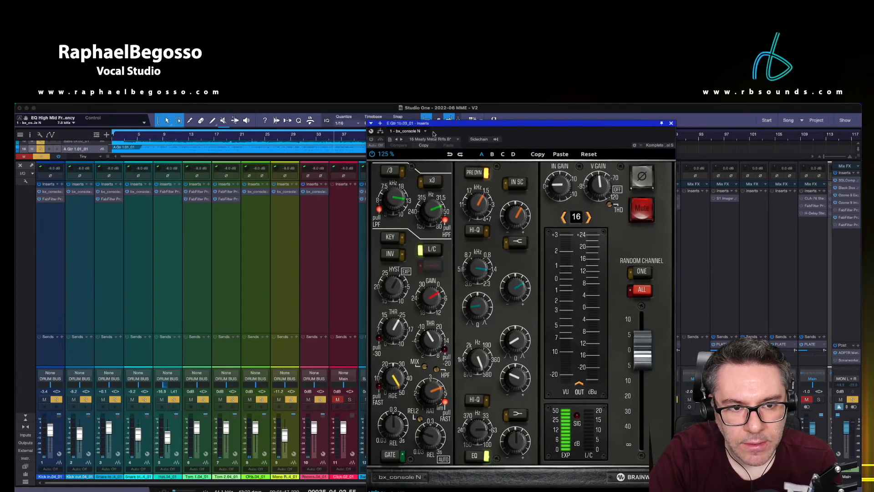
{"action": "left_click", "coordinate": [371, 139]}
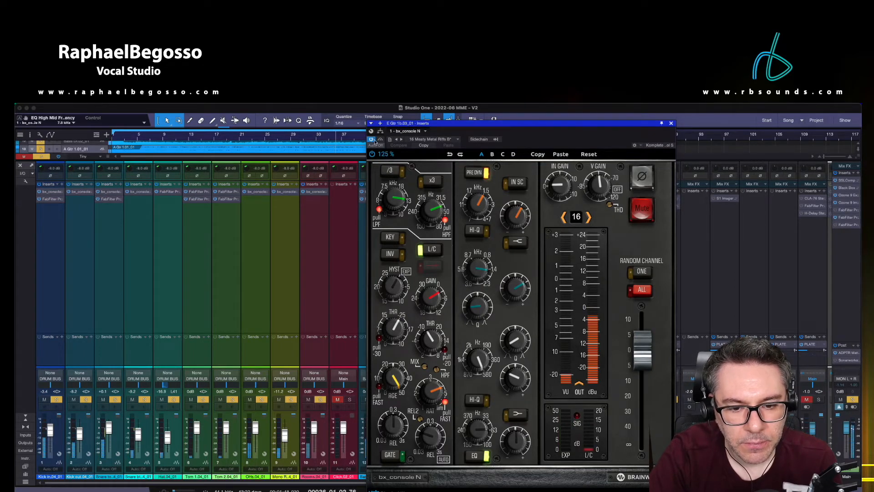
{"action": "left_click", "coordinate": [671, 122]}
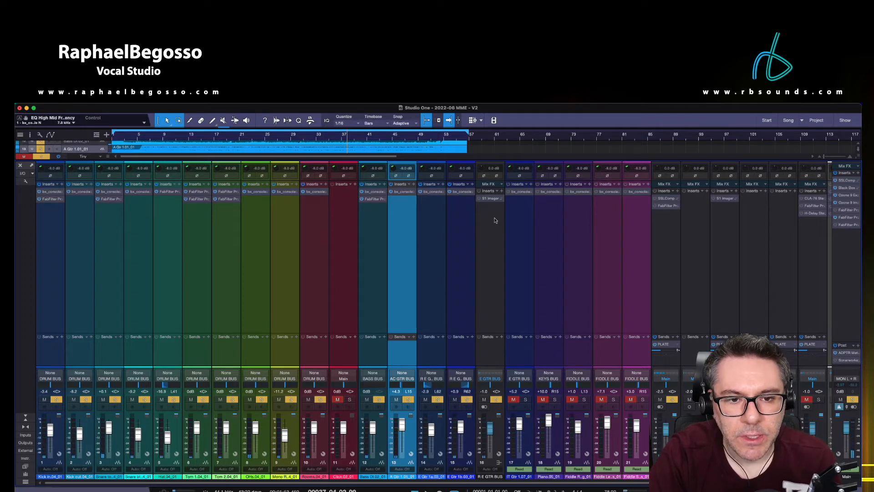
Open the R E GTR BUS channel's S1 Imager, examine its stereo width settings, and close the plug-in.
{"action": "double_click", "coordinate": [498, 200]}
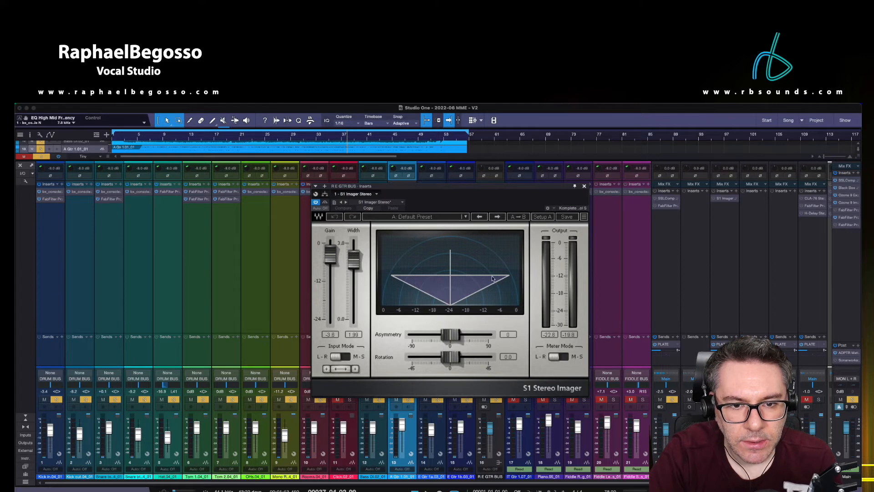
{"action": "left_click", "coordinate": [584, 187]}
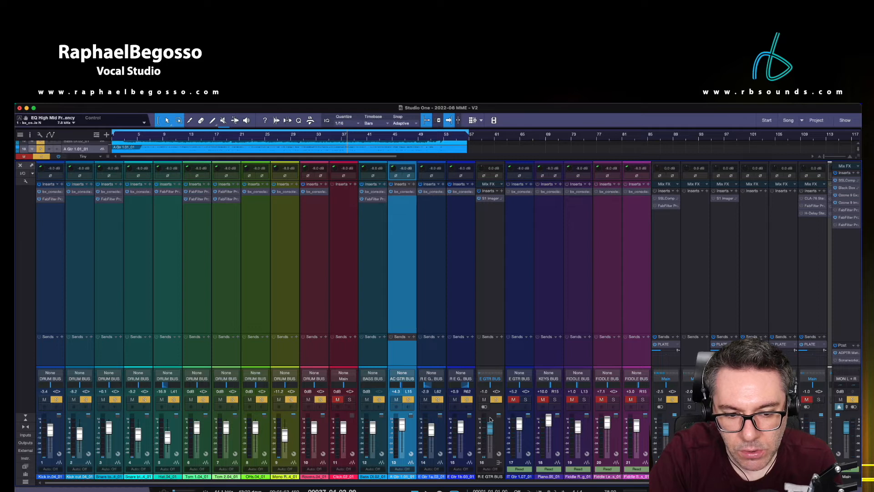
{"action": "left_click", "coordinate": [493, 200]}
{"action": "left_click", "coordinate": [585, 188]}
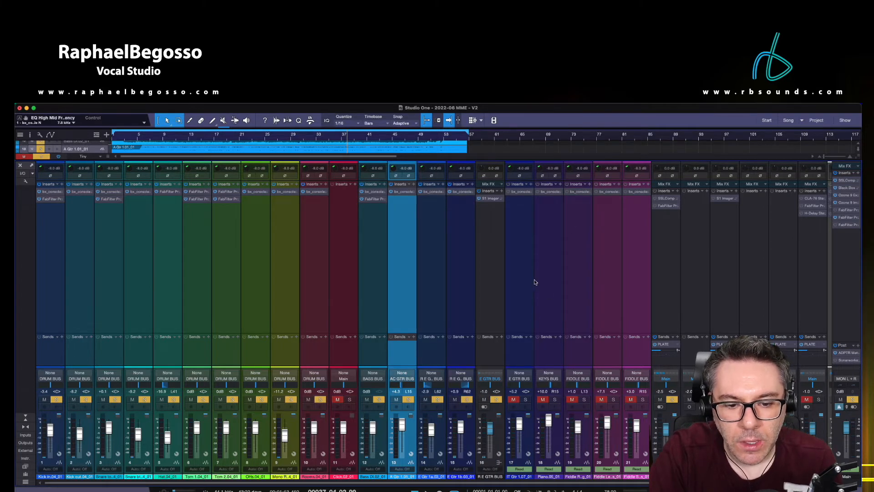
Select the IT Gtr 1.07 channel, bring its track into view in the arrangement, and solo it.
{"action": "left_click", "coordinate": [523, 286]}
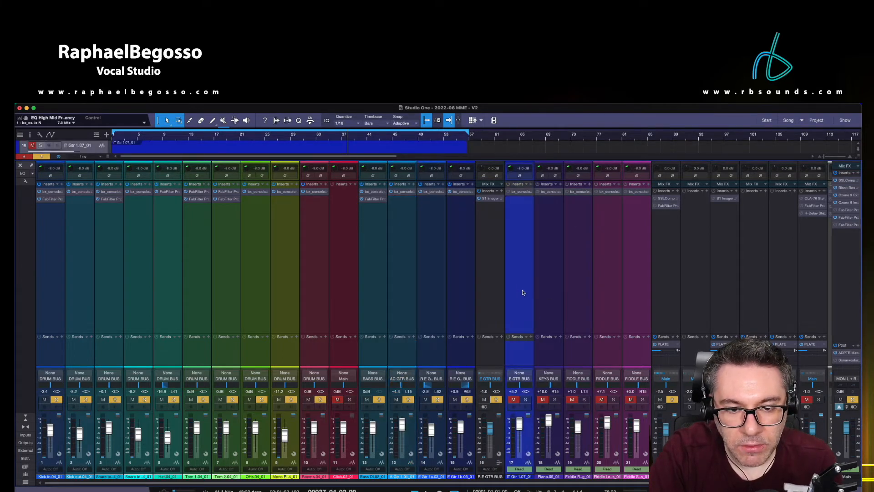
{"action": "scroll", "coordinate": [390, 152], "scroll_direction": "down", "scroll_amount": 3}
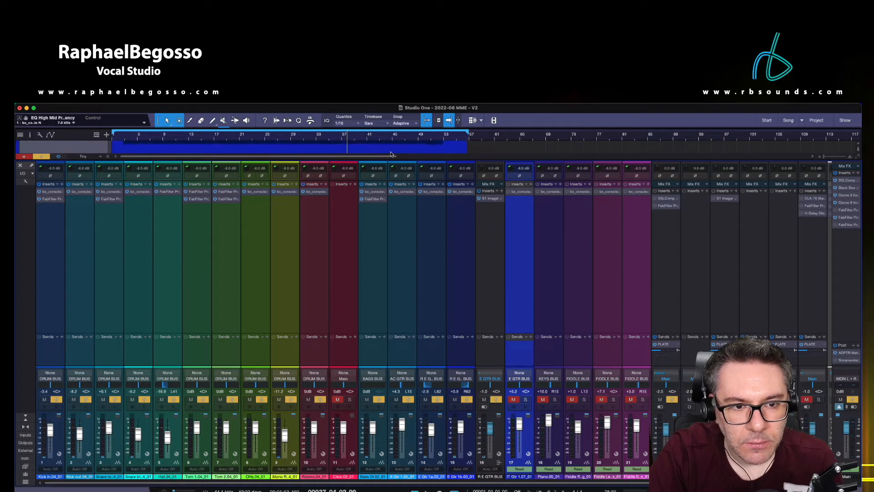
{"action": "scroll", "coordinate": [392, 155], "scroll_direction": "right", "scroll_amount": 2}
{"action": "scroll", "coordinate": [363, 147], "scroll_direction": "up", "scroll_amount": 3}
{"action": "scroll", "coordinate": [363, 147], "scroll_direction": "up", "scroll_amount": 3}
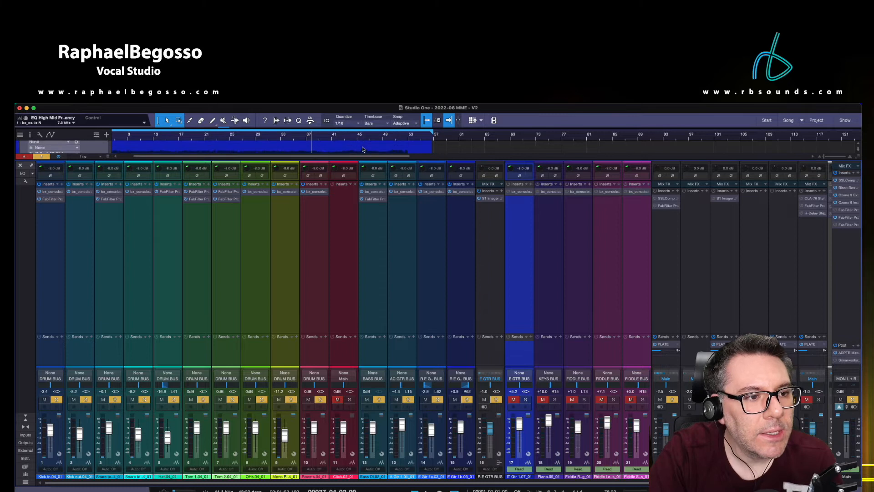
{"action": "scroll", "coordinate": [363, 147], "scroll_direction": "down", "scroll_amount": 2}
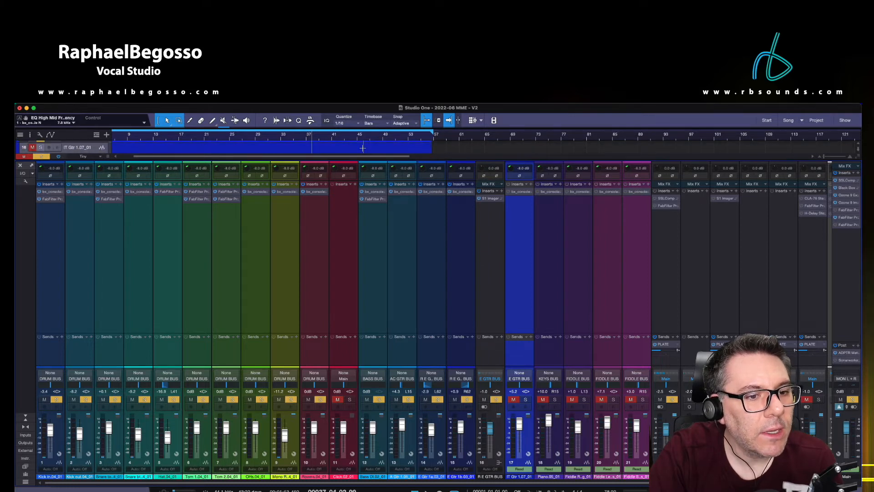
{"action": "left_click", "coordinate": [525, 399]}
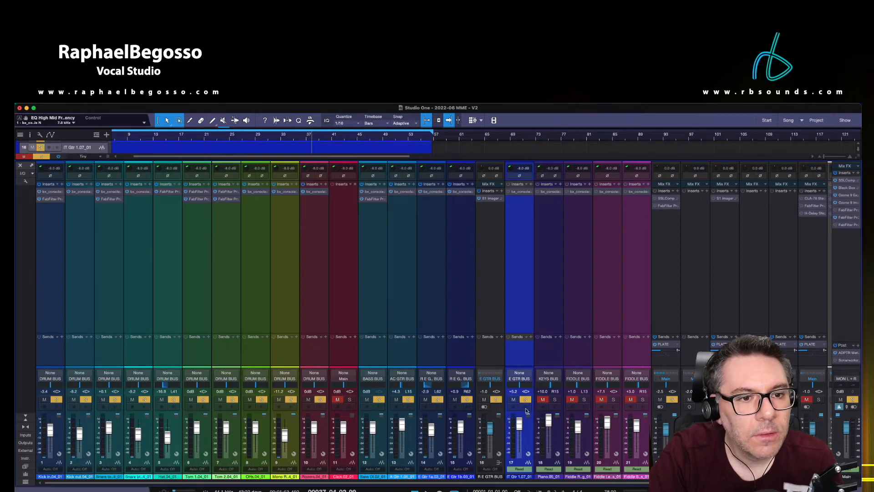
Enlarge the arrangement area above the mixer to display the IT Gtr track's waveform and volume automation.
{"action": "scroll", "coordinate": [313, 147], "scroll_direction": "down", "scroll_amount": 2}
{"action": "scroll", "coordinate": [312, 147], "scroll_direction": "down", "scroll_amount": 2}
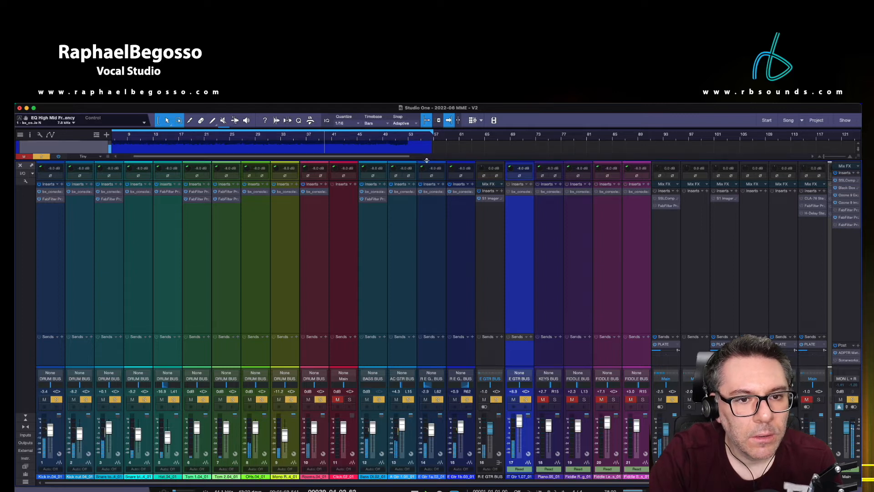
{"action": "left_click_drag", "start_coordinate": [427, 160], "coordinate": [426, 221]}
{"action": "scroll", "coordinate": [400, 183], "scroll_direction": "up", "scroll_amount": 2}
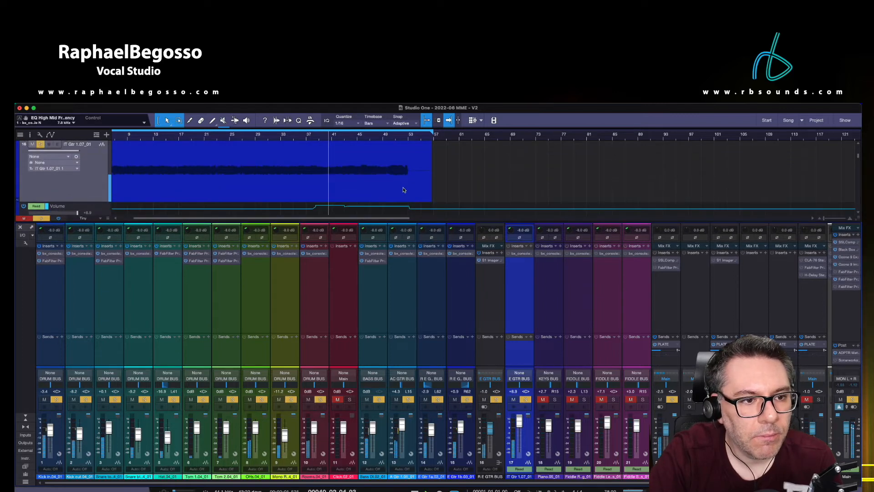
{"action": "scroll", "coordinate": [389, 188], "scroll_direction": "left", "scroll_amount": 2}
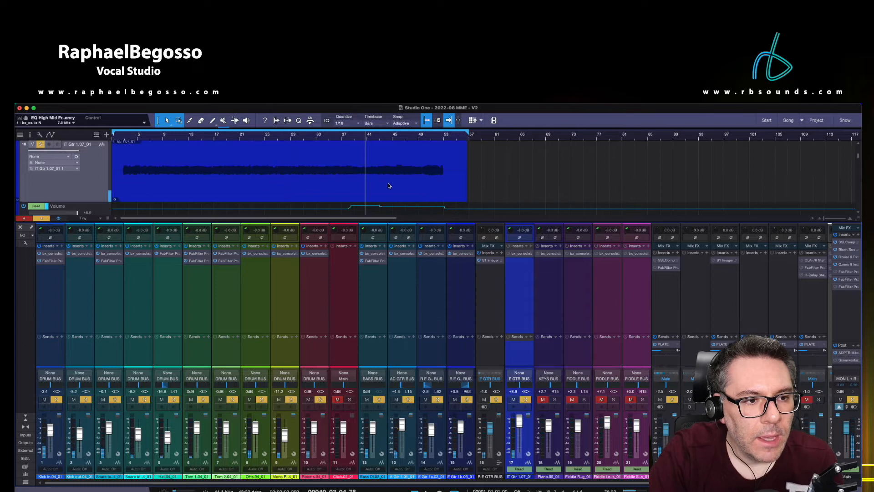
Check the IT Gtr track's automated volume by moving the playhead to bar 2 and to bar 38.
{"action": "left_click", "coordinate": [122, 135]}
{"action": "key", "text": "space"}
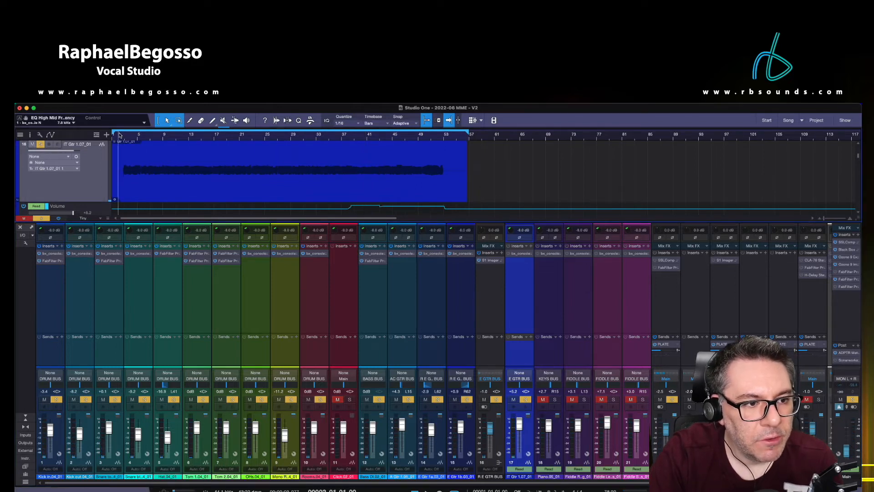
{"action": "left_click", "coordinate": [352, 136]}
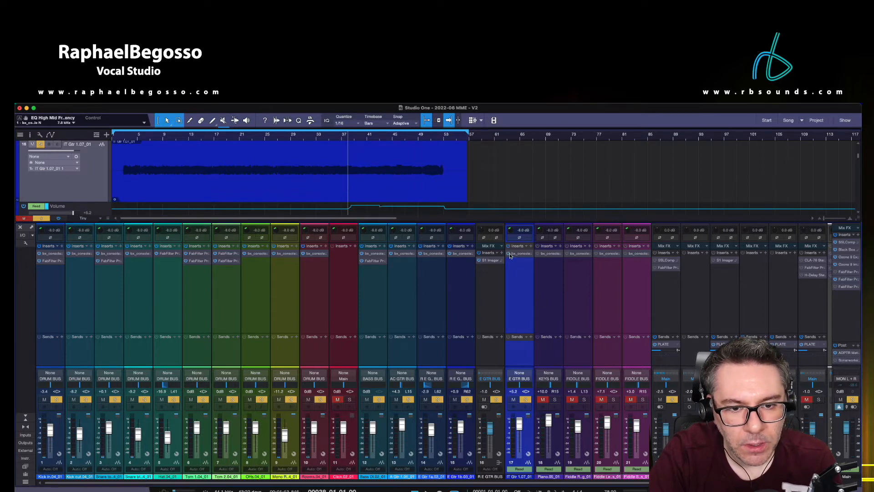
Open the IT Gtr 1.07 channel's bx_console N, play the track, and compare the sound with the plug-in off and on.
{"action": "left_click", "coordinate": [523, 256]}
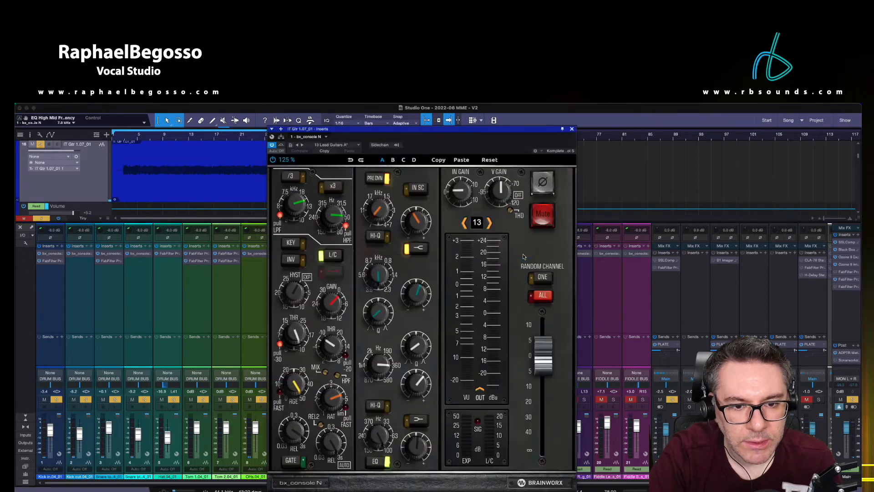
{"action": "left_click_drag", "start_coordinate": [438, 132], "coordinate": [481, 119]}
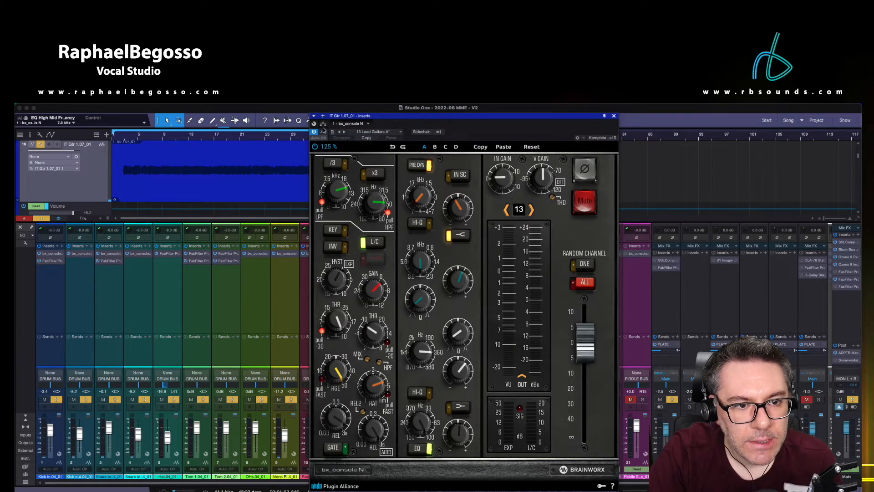
{"action": "key", "text": "space"}
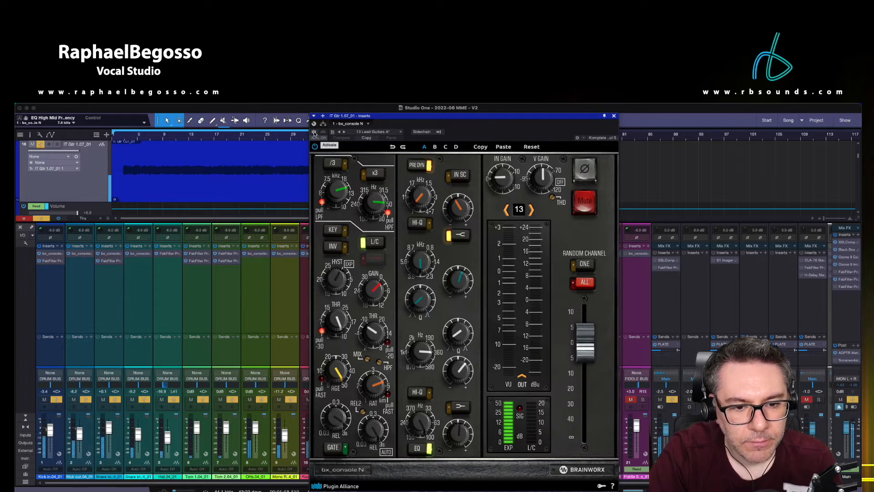
{"action": "left_click", "coordinate": [314, 132]}
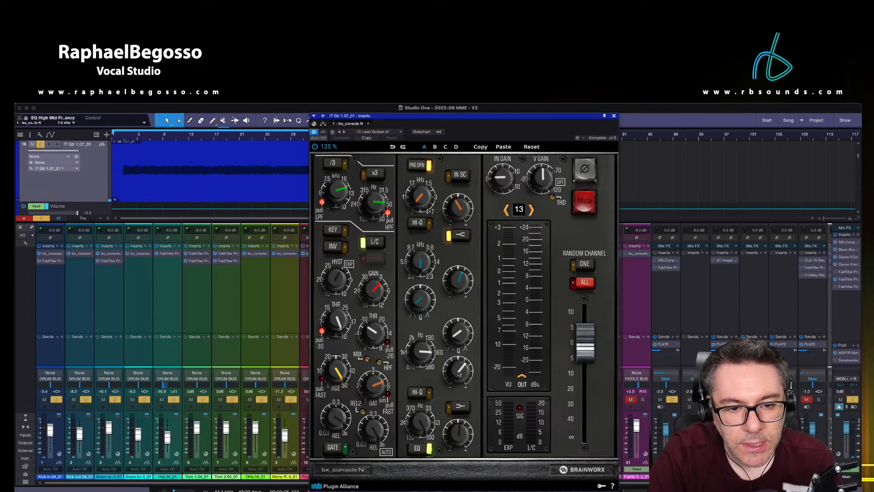
Examine the IT Gtr plug-in's low-mid, high and high-mid EQ settings, and close the plug-in.
{"action": "mouse_move", "coordinate": [459, 372]}
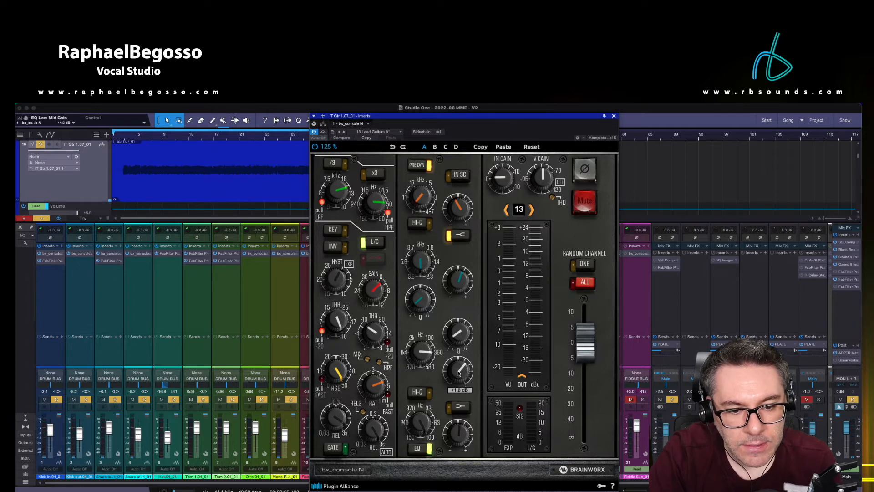
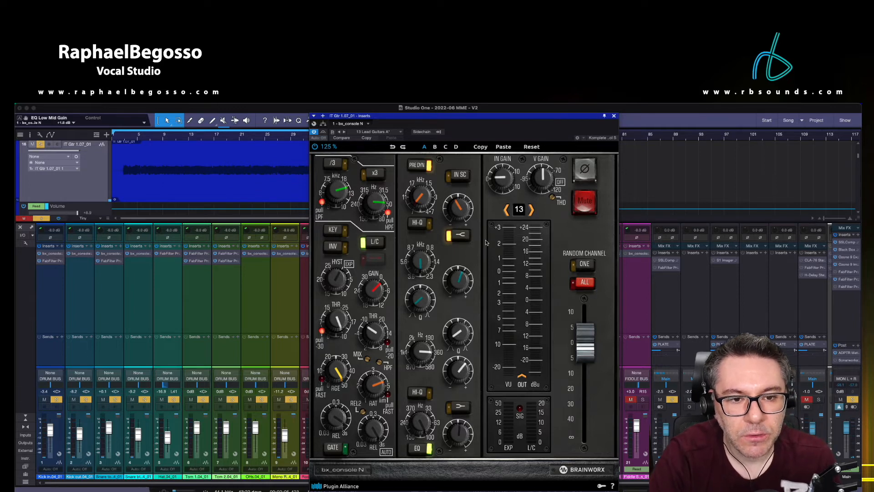
{"action": "mouse_move", "coordinate": [460, 210]}
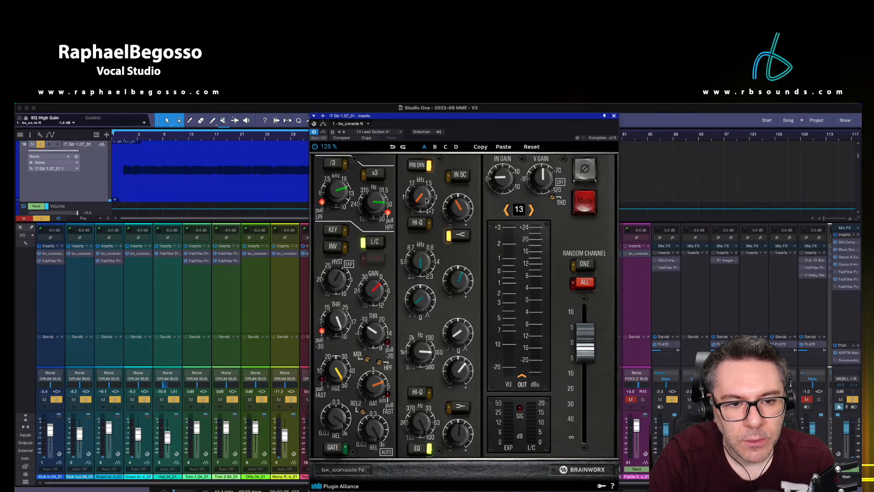
{"action": "mouse_move", "coordinate": [417, 201]}
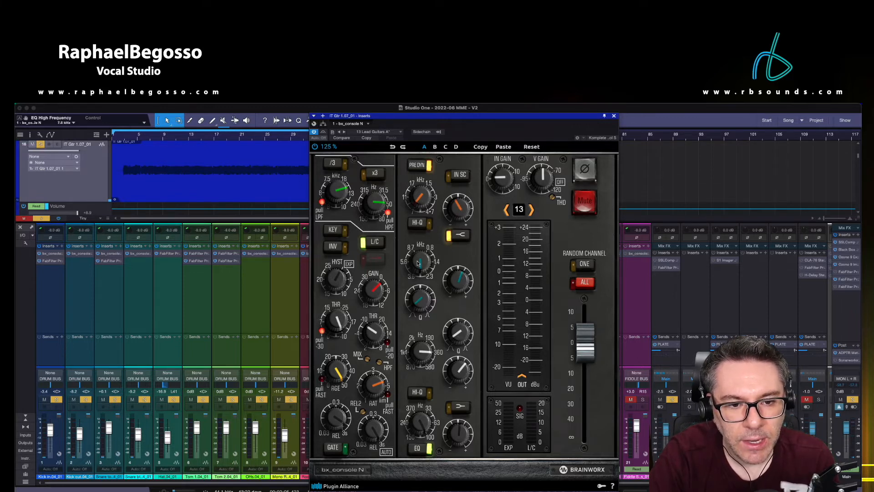
{"action": "mouse_move", "coordinate": [418, 262]}
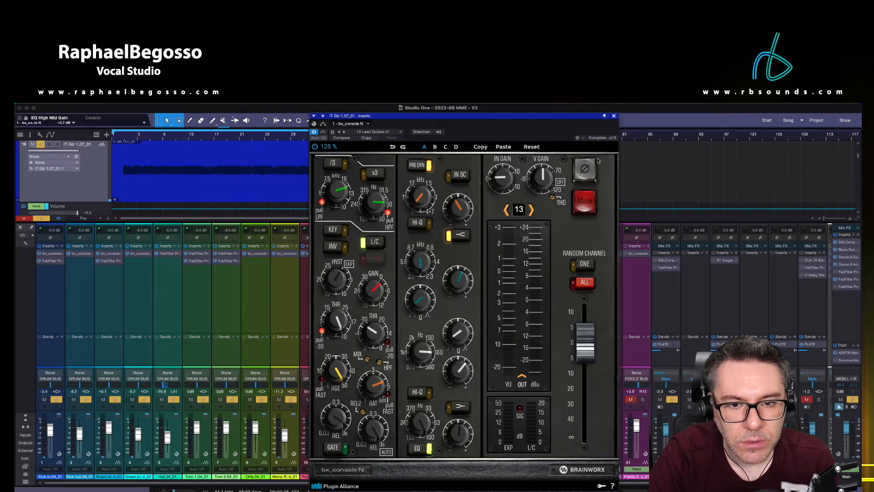
{"action": "left_click", "coordinate": [614, 117]}
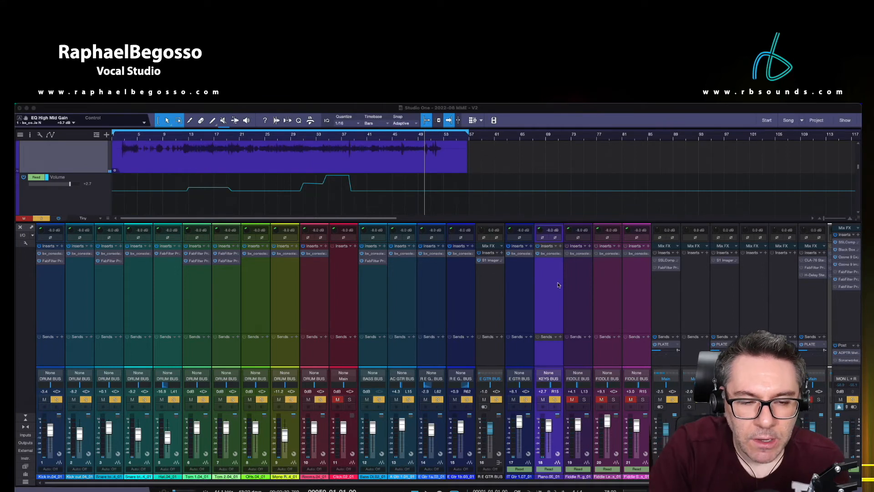
Open the Piano channel's bx_console N, move its window clear of the track, and play the piano from near bar 49.
{"action": "left_click", "coordinate": [550, 254]}
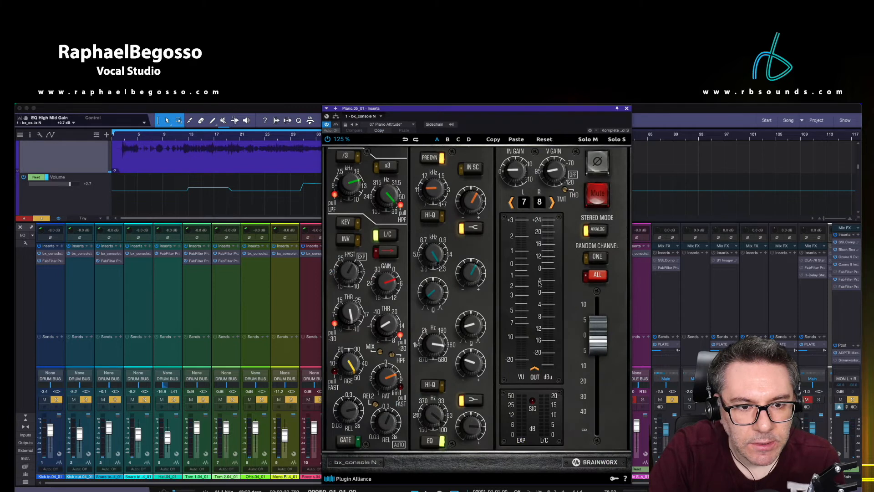
{"action": "left_click_drag", "start_coordinate": [426, 111], "coordinate": [593, 121]}
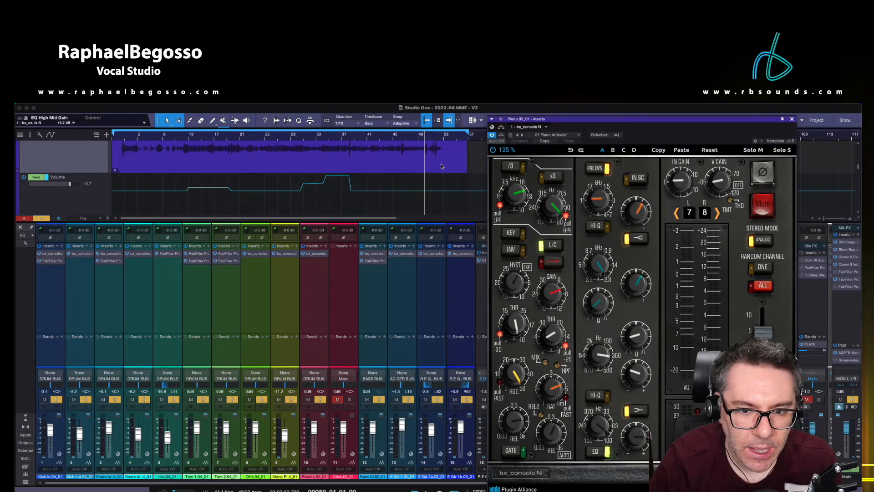
{"action": "key", "text": "space"}
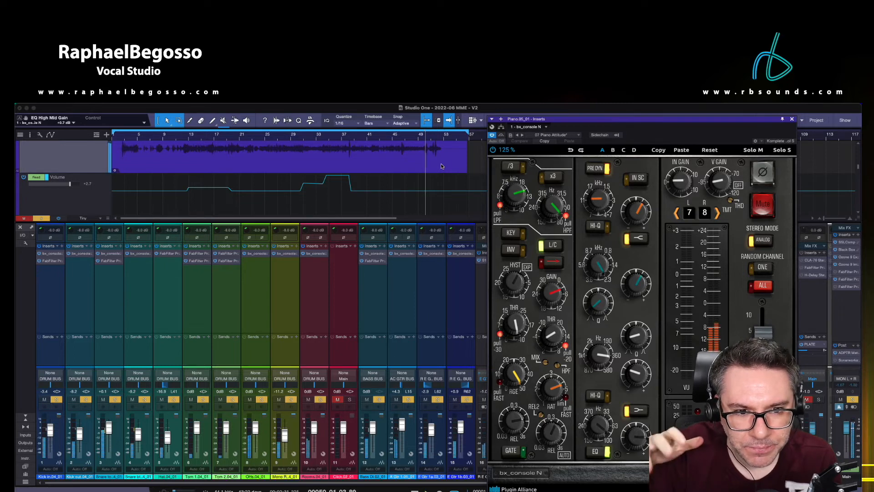
{"action": "left_click", "coordinate": [422, 137]}
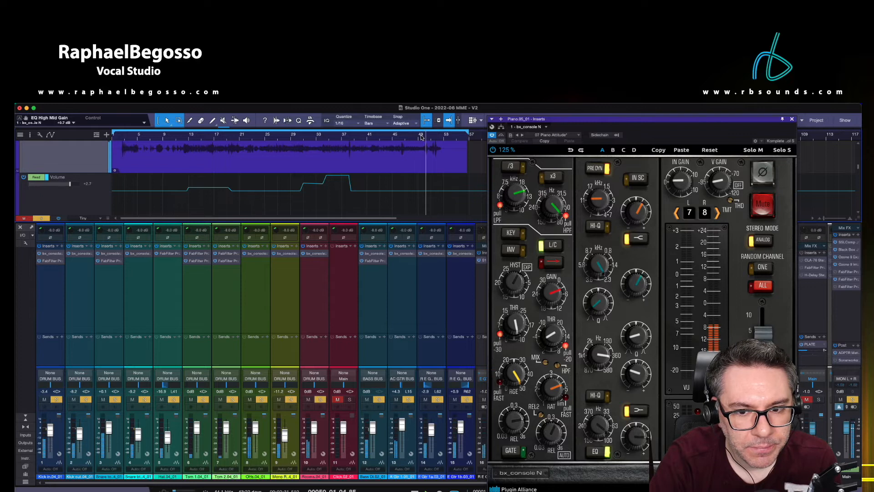
{"action": "left_click", "coordinate": [418, 138]}
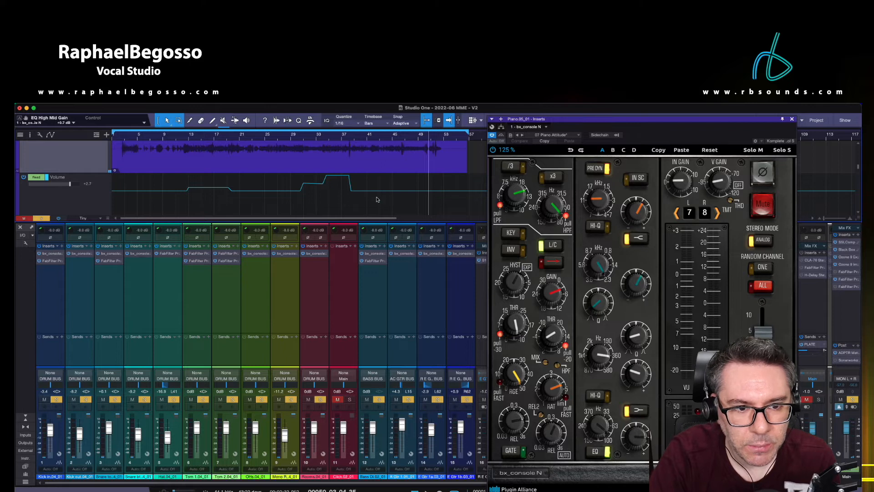
Check the frequencies of the low-mid, high-mid, high and low EQ bands in the Piano channel's bx_console N.
{"action": "left_click", "coordinate": [604, 362]}
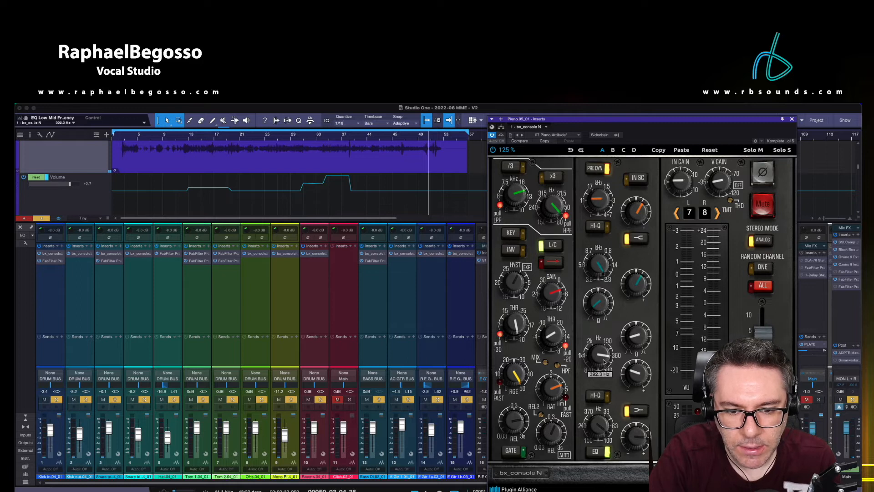
{"action": "left_click", "coordinate": [599, 265]}
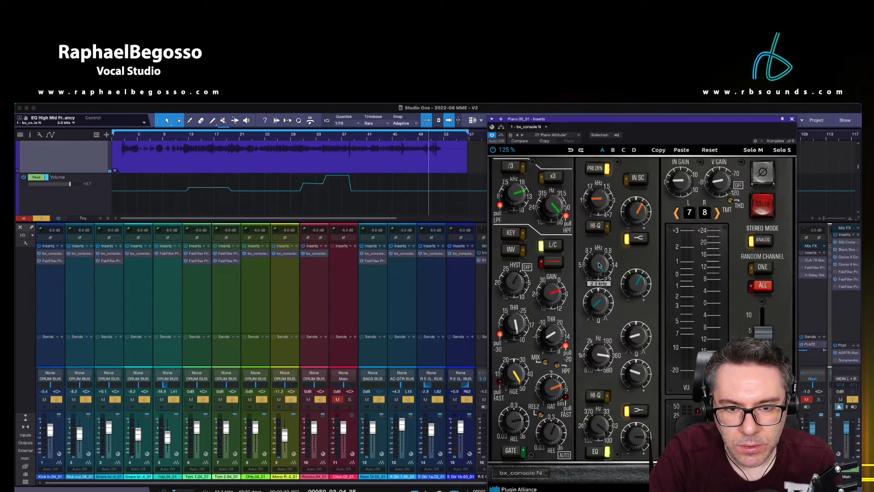
{"action": "left_click", "coordinate": [597, 204]}
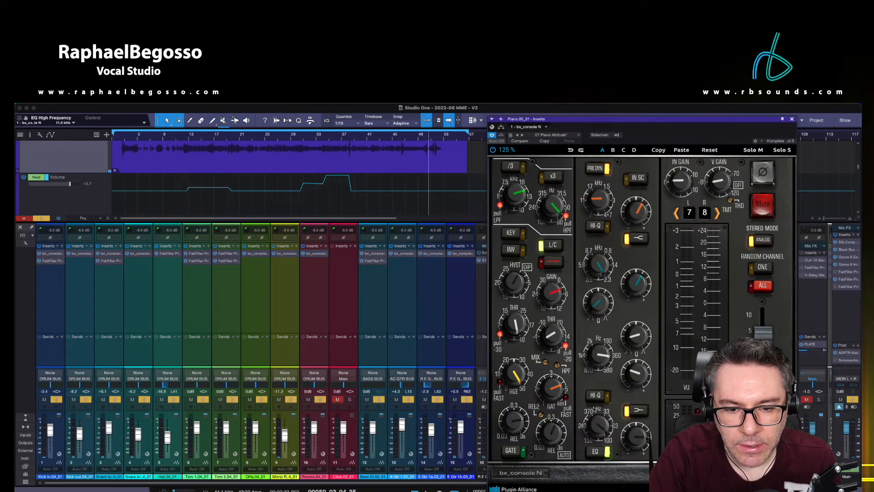
{"action": "left_click", "coordinate": [599, 425]}
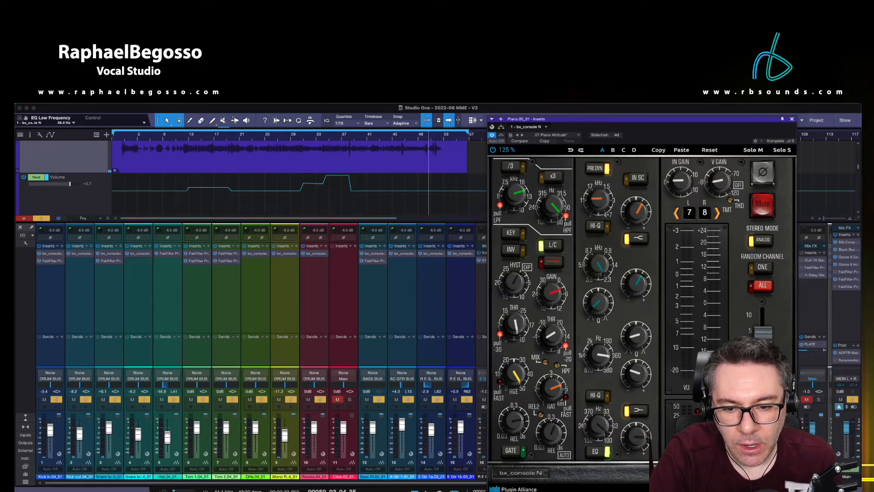
Replay the piano from about bar 34, compare bx_console N off and on, and close the plug-in.
{"action": "left_click", "coordinate": [386, 138]}
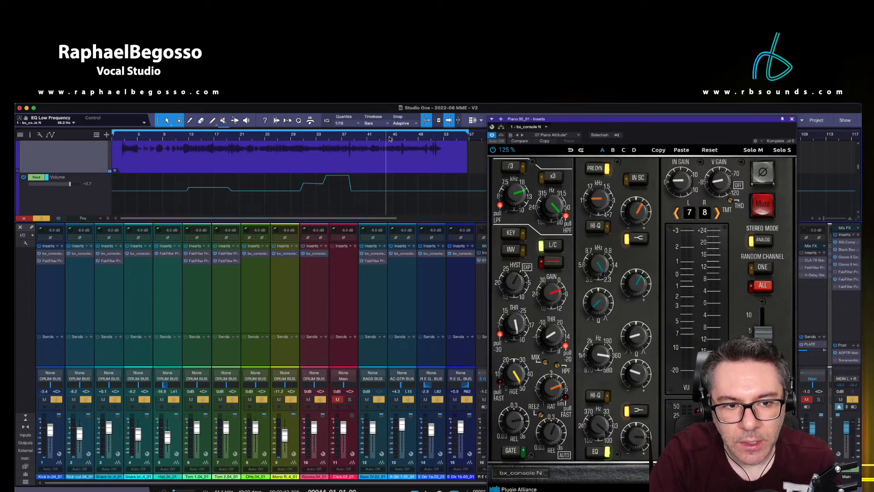
{"action": "left_click", "coordinate": [328, 139]}
{"action": "left_click", "coordinate": [322, 137]}
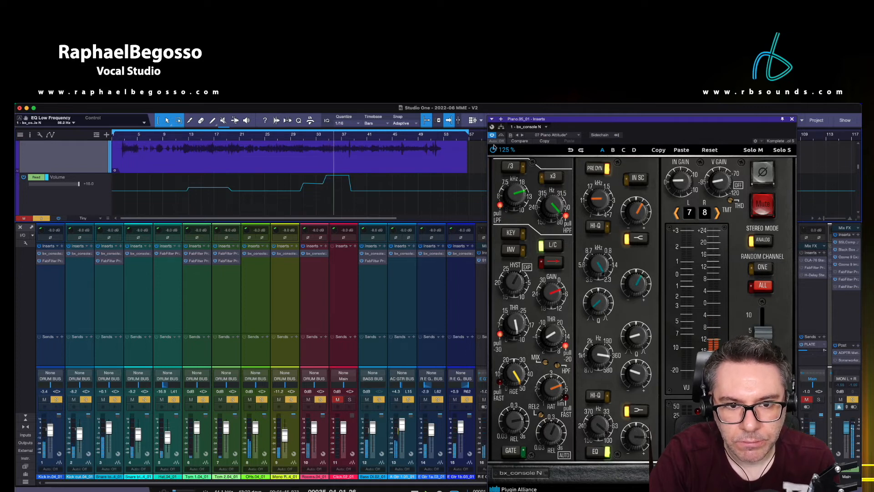
{"action": "left_click", "coordinate": [492, 135]}
{"action": "left_click", "coordinate": [322, 136]}
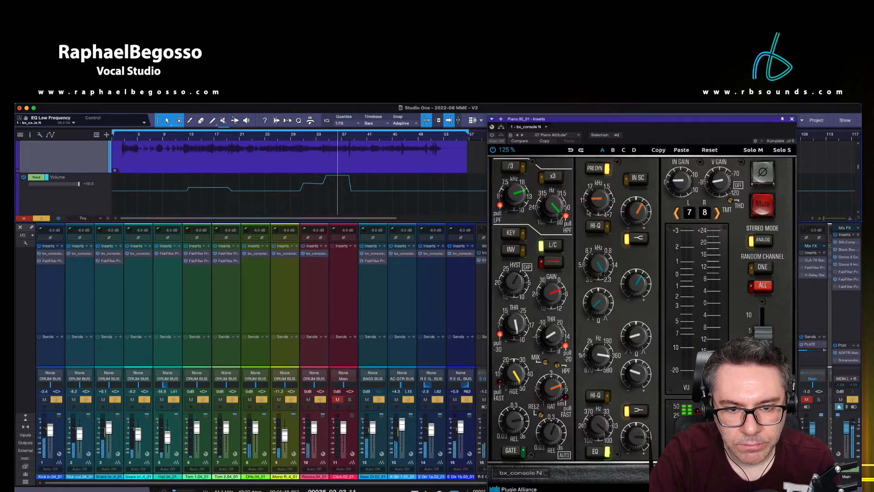
{"action": "left_click", "coordinate": [491, 135]}
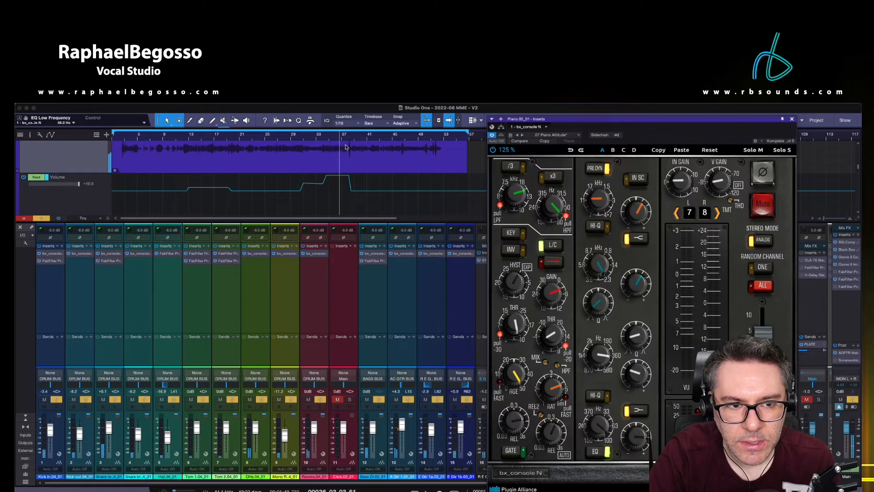
{"action": "left_click", "coordinate": [322, 135]}
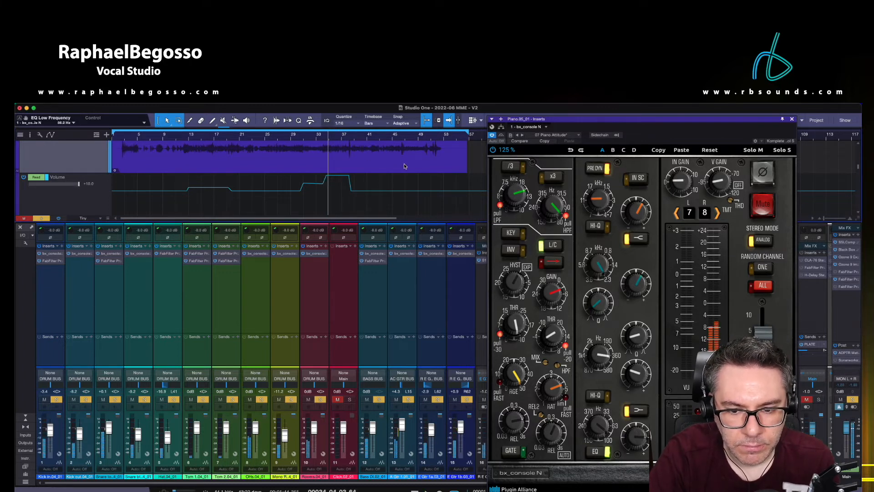
{"action": "left_click", "coordinate": [792, 120]}
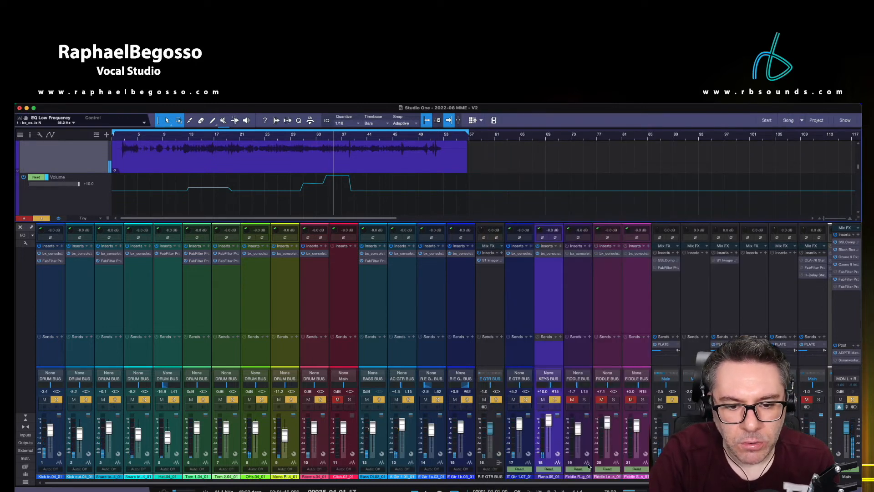
Select the Fiddle Rhythm Sawing channel and display its track's waveform and volume automation in the arrangement.
{"action": "left_click_drag", "start_coordinate": [580, 483], "coordinate": [607, 483]}
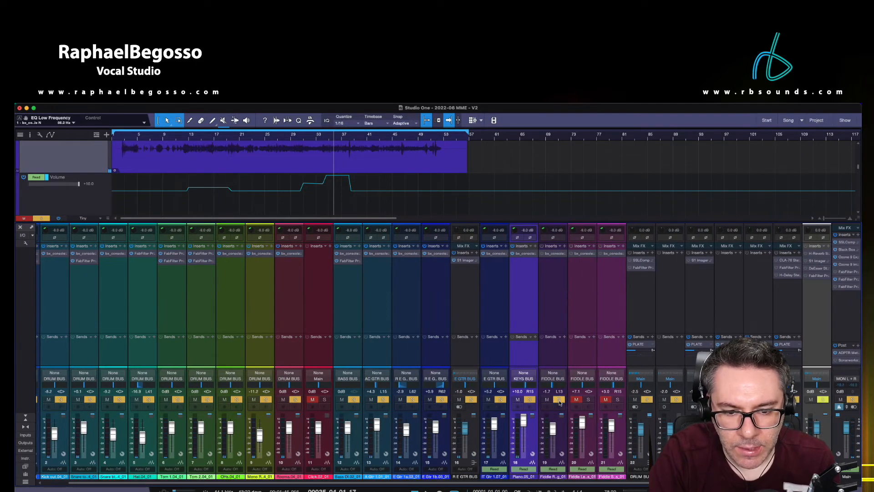
{"action": "left_click", "coordinate": [563, 427]}
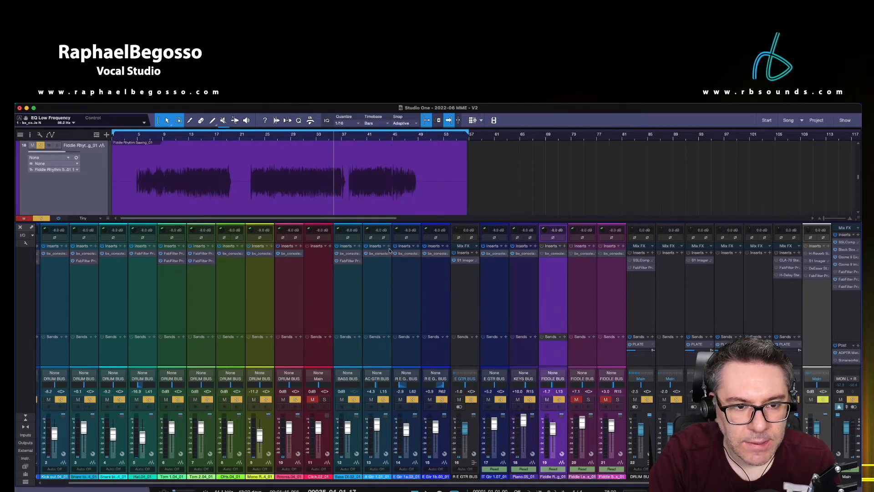
{"action": "key", "text": "a"}
{"action": "scroll", "coordinate": [412, 194], "scroll_direction": "up", "scroll_amount": 2}
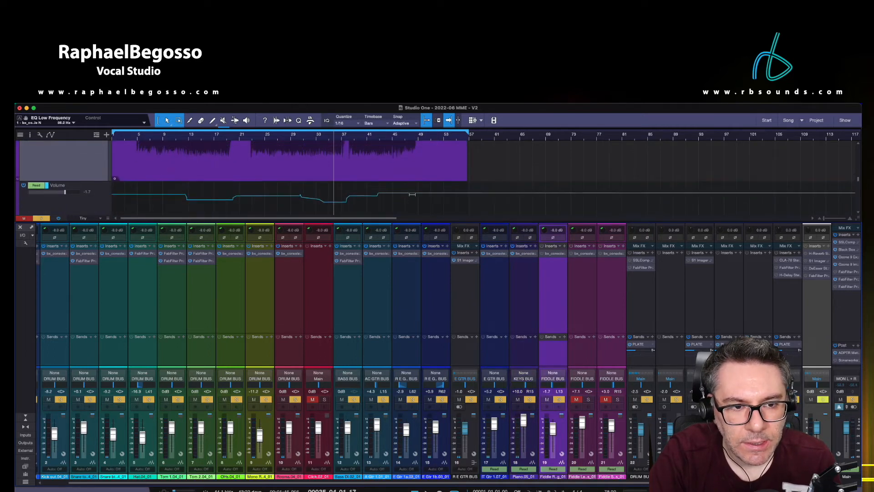
{"action": "scroll", "coordinate": [412, 196], "scroll_direction": "right", "scroll_amount": 1}
{"action": "scroll", "coordinate": [413, 194], "scroll_direction": "left", "scroll_amount": 1}
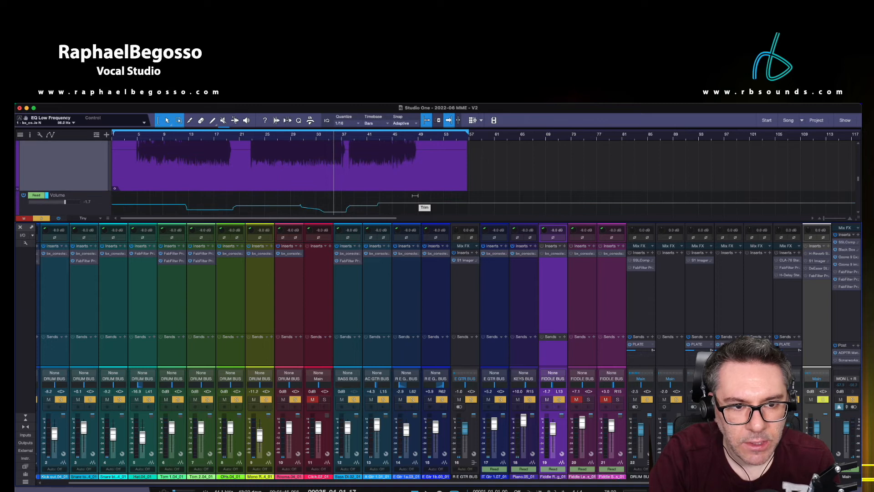
{"action": "scroll", "coordinate": [416, 197], "scroll_direction": "up", "scroll_amount": 3}
{"action": "scroll", "coordinate": [417, 197], "scroll_direction": "down", "scroll_amount": 3}
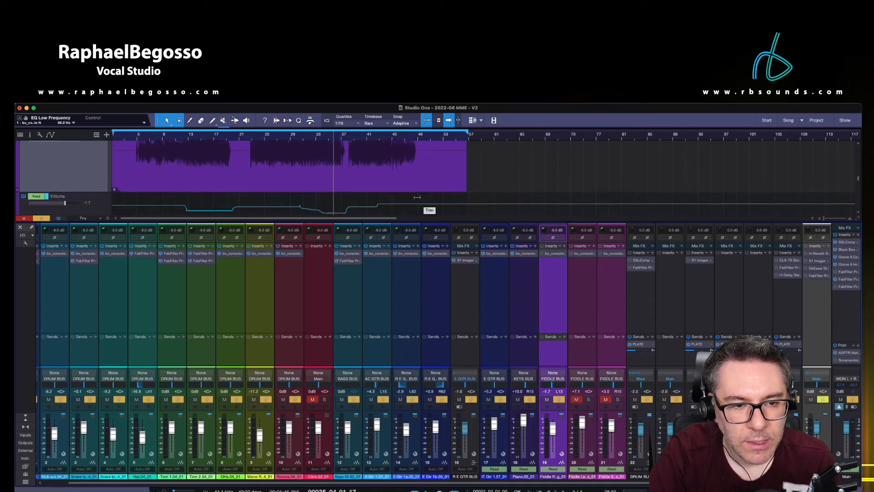
{"action": "scroll", "coordinate": [416, 197], "scroll_direction": "up", "scroll_amount": 2}
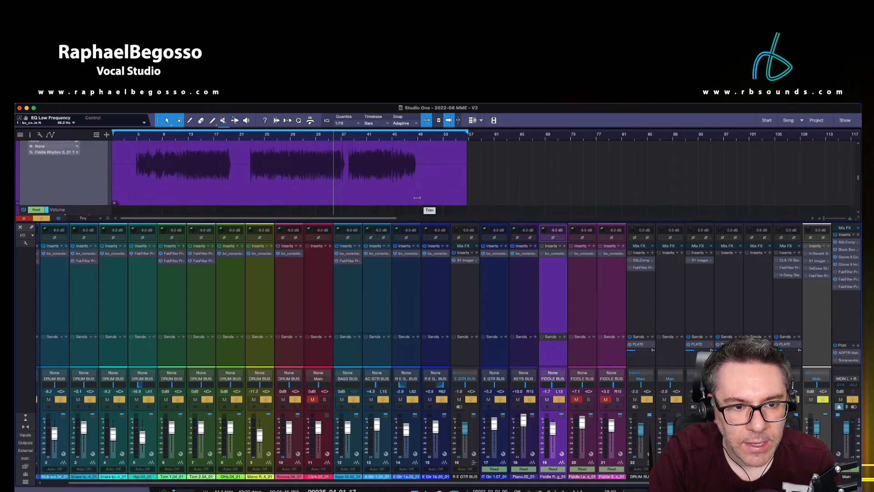
{"action": "scroll", "coordinate": [417, 197], "scroll_direction": "down", "scroll_amount": 1}
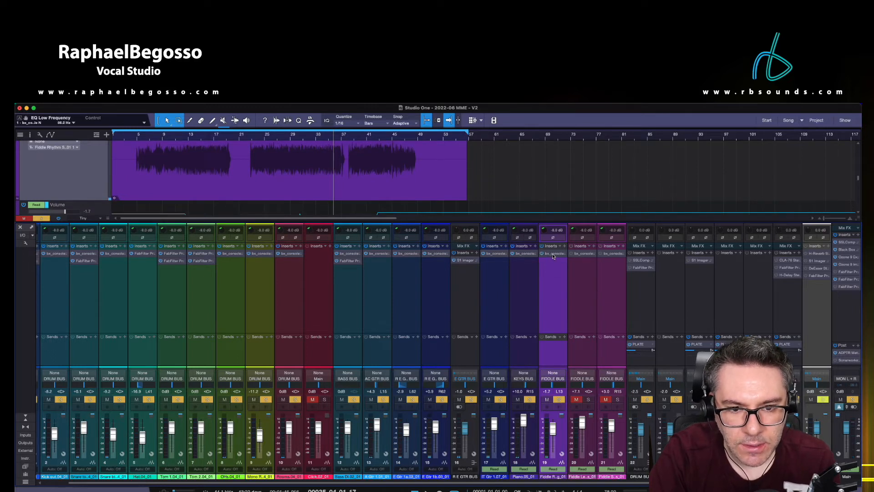
Open the Fiddle Rhythm Sawing channel's bx_console N, clear all existing solos, solo only this channel, and play it.
{"action": "left_click", "coordinate": [553, 254]}
{"action": "left_click_drag", "start_coordinate": [337, 109], "coordinate": [590, 114]}
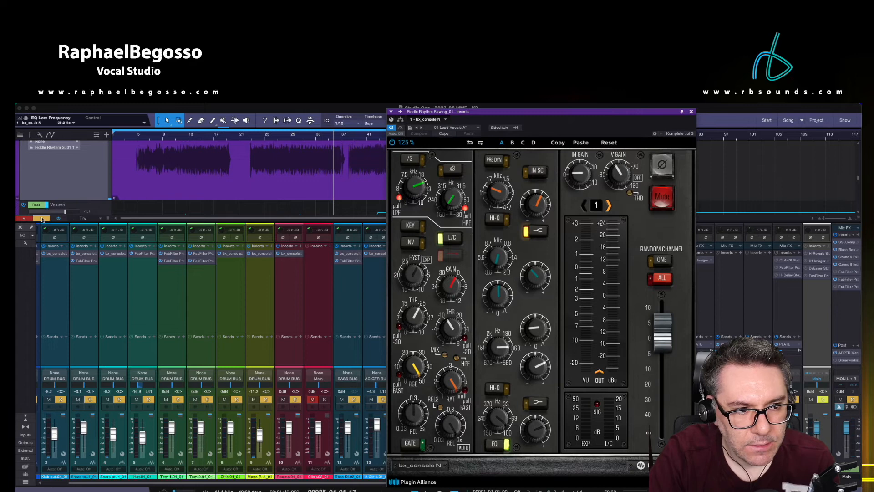
{"action": "left_click", "coordinate": [42, 219]}
{"action": "left_click_drag", "start_coordinate": [592, 112], "coordinate": [358, 118]}
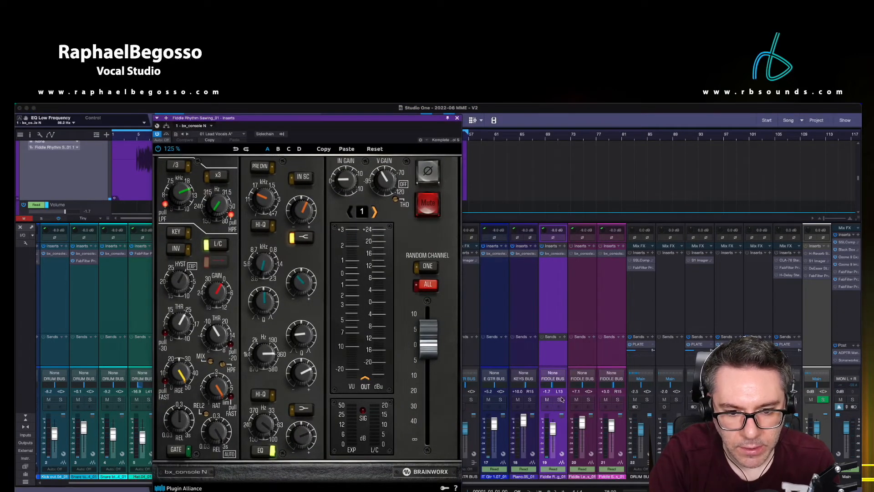
{"action": "left_click", "coordinate": [559, 400]}
{"action": "key", "text": "space"}
{"action": "left_click_drag", "start_coordinate": [366, 118], "coordinate": [582, 116]}
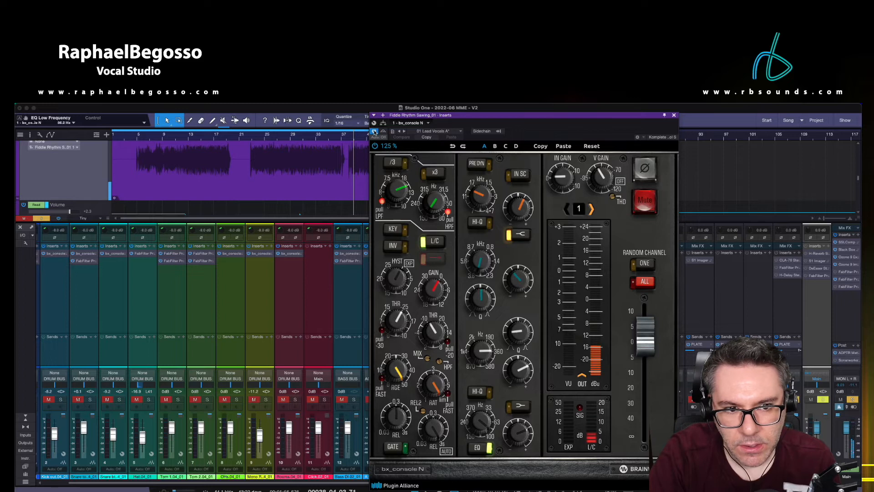
Replay the soloed Fiddle Rhythm Sawing track from about bar 38 and switch its bx_console N back on.
{"action": "left_click", "coordinate": [350, 136]}
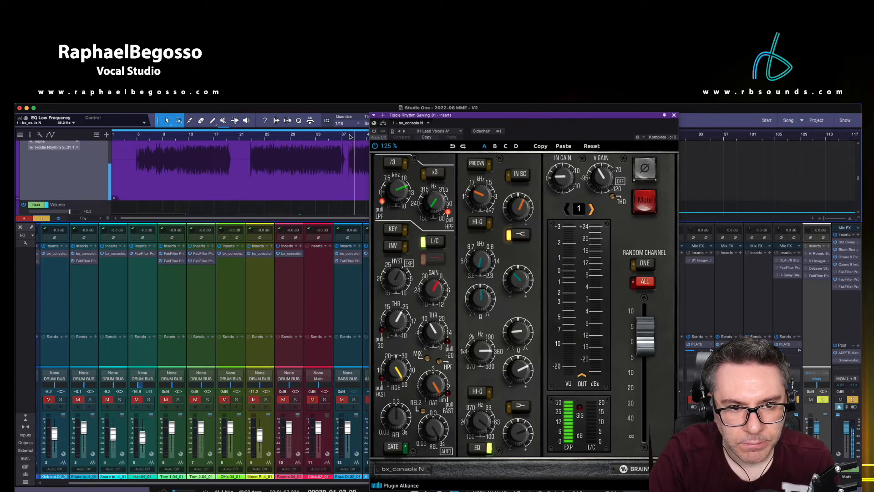
{"action": "left_click", "coordinate": [374, 131]}
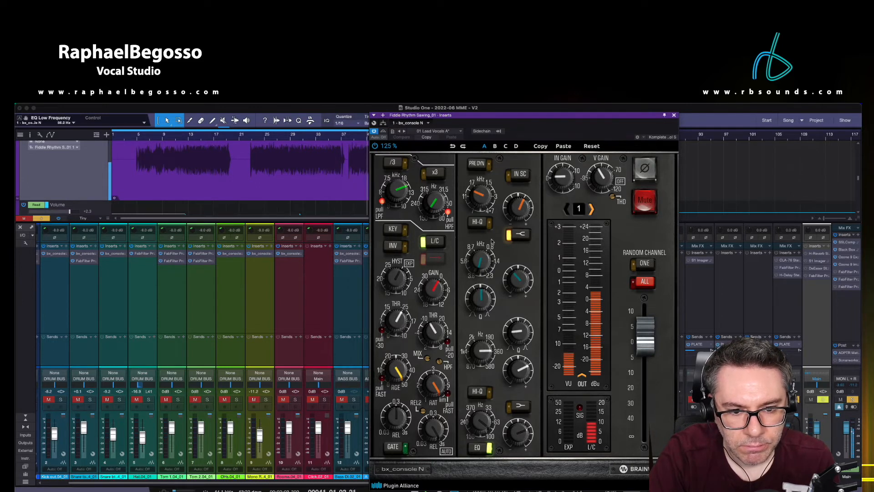
Check the frequencies of the low-mid, low and high-mid EQ bands in the Fiddle Rhythm Sawing bx_console N, and close the plug-in.
{"action": "left_click", "coordinate": [484, 352]}
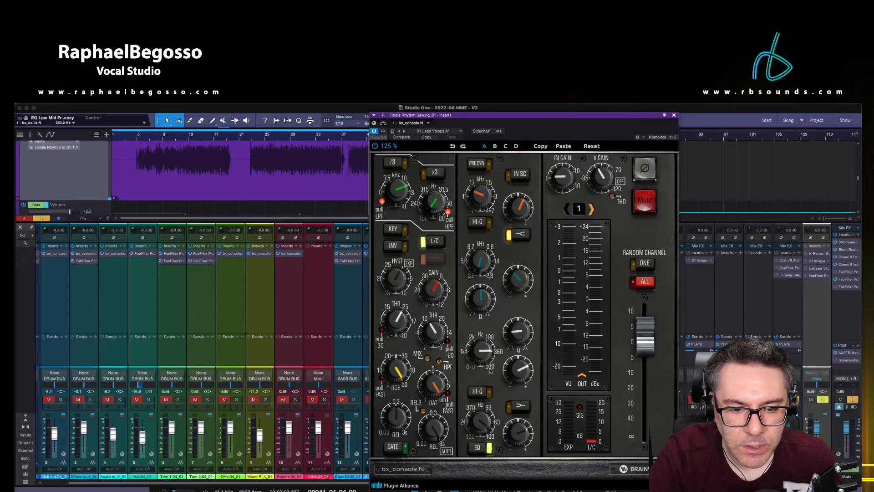
{"action": "left_click", "coordinate": [481, 418]}
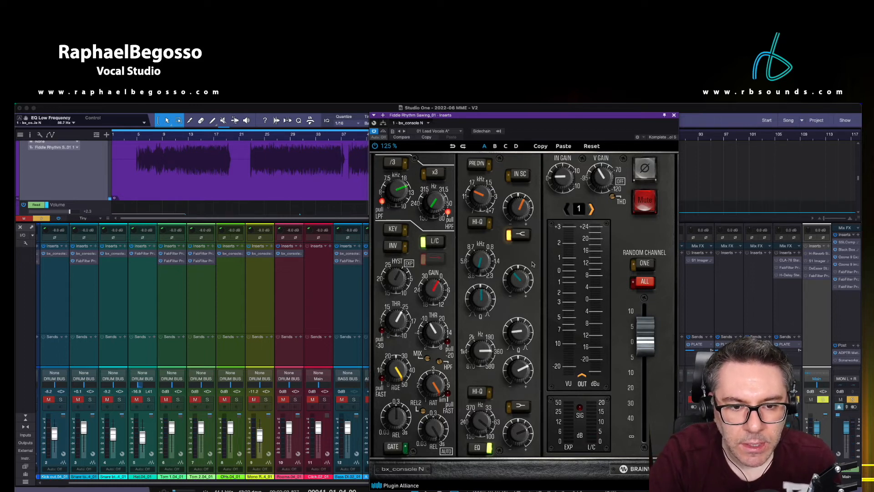
{"action": "left_click", "coordinate": [517, 275]}
{"action": "left_click", "coordinate": [484, 269]}
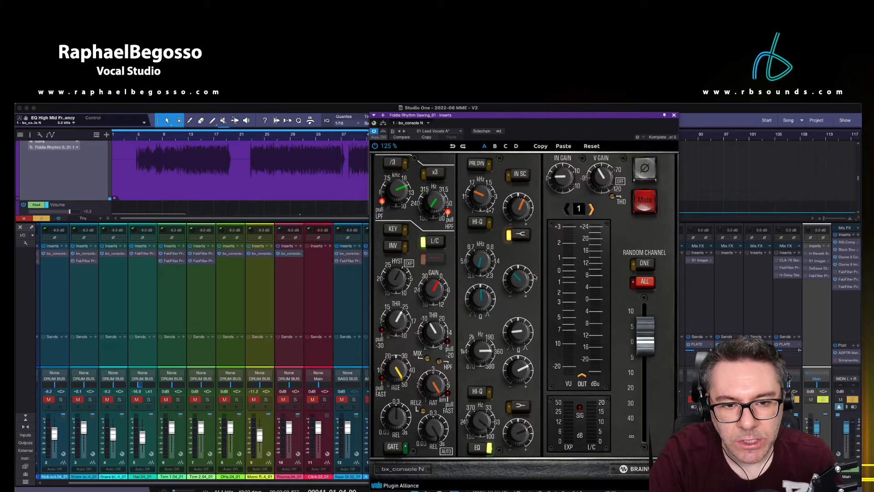
{"action": "left_click", "coordinate": [347, 136]}
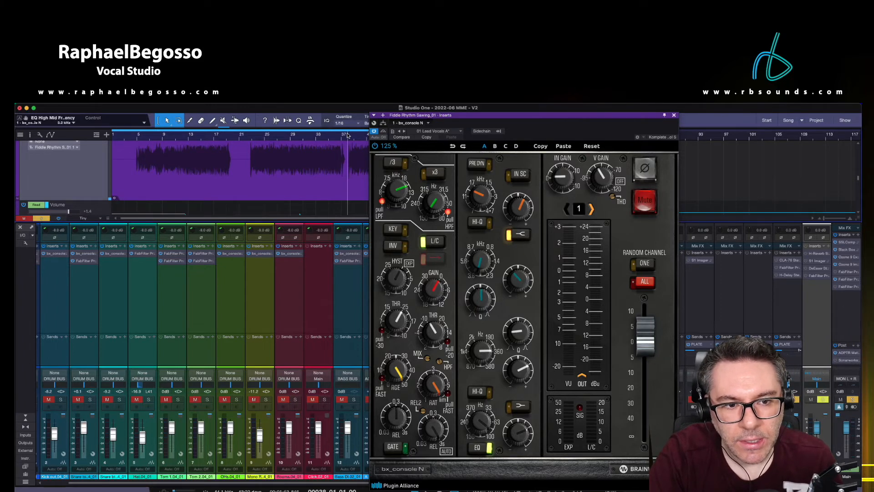
{"action": "left_click", "coordinate": [674, 115]}
Select and solo only the Fiddle Lead Lines channel, and play it from about bar 48.
{"action": "left_click", "coordinate": [590, 400]}
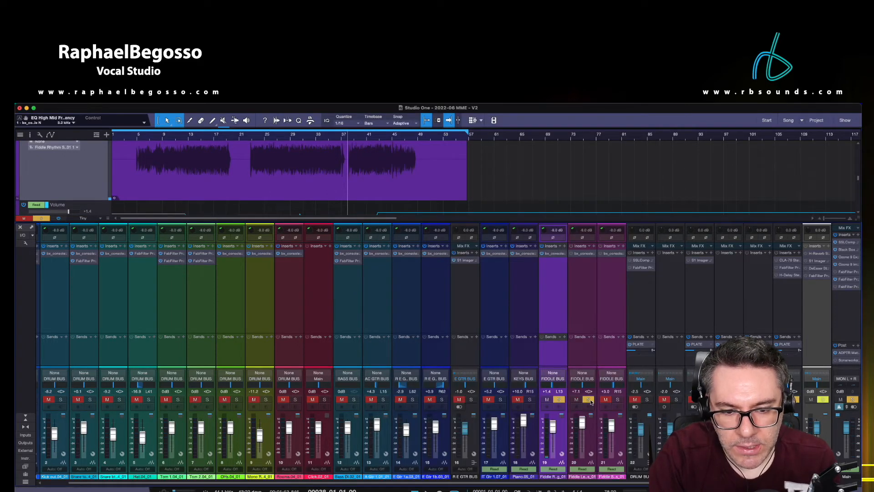
{"action": "left_click", "coordinate": [590, 445]}
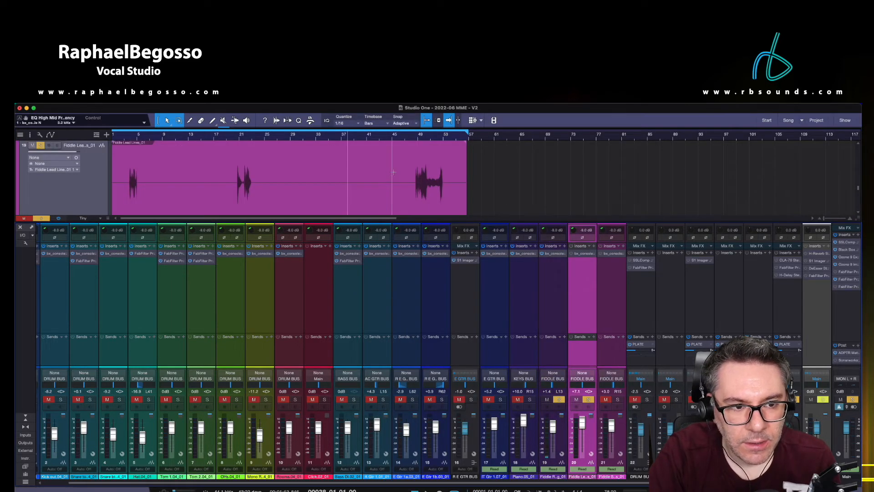
{"action": "left_click", "coordinate": [410, 138]}
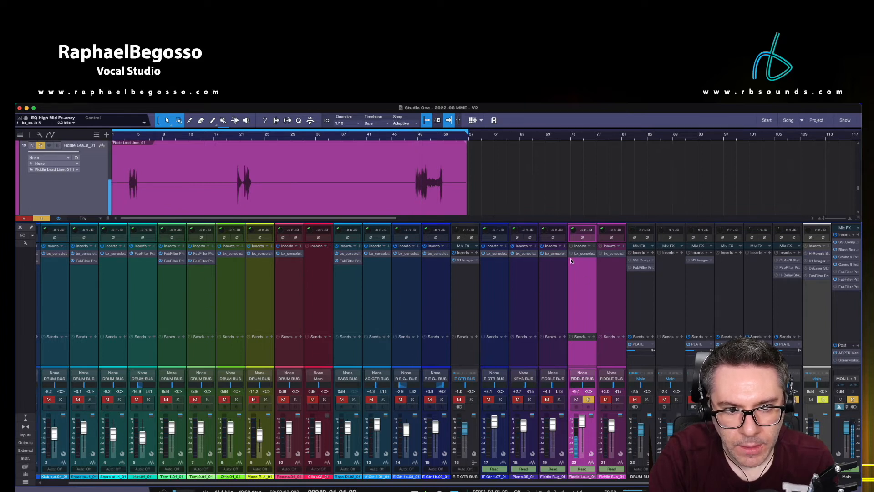
{"action": "left_click", "coordinate": [412, 136]}
Open the Fiddle Lead Lines channel's bx_console N, watch its meters while the fiddle plays, and close it.
{"action": "left_click", "coordinate": [572, 256]}
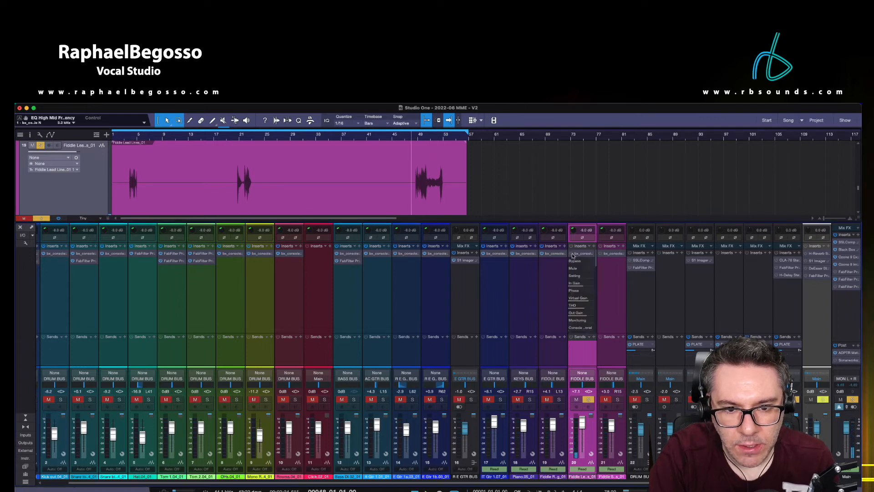
{"action": "left_click", "coordinate": [583, 256]}
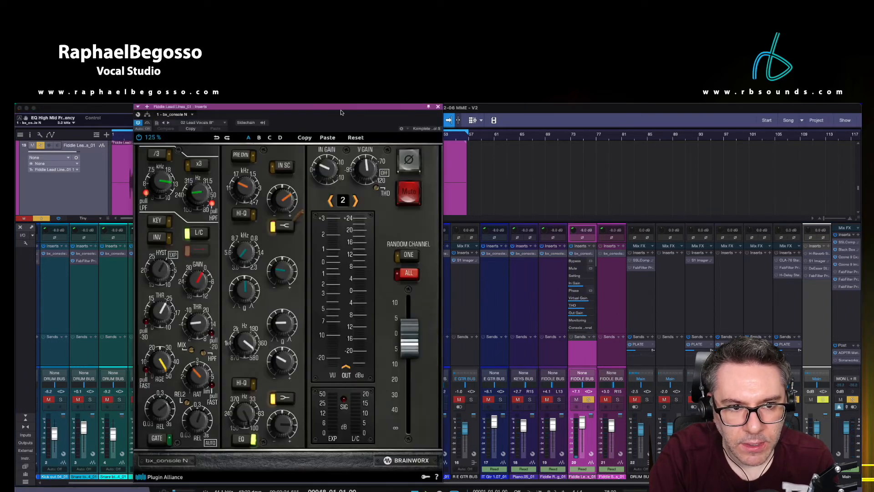
{"action": "left_click_drag", "start_coordinate": [333, 114], "coordinate": [608, 126]}
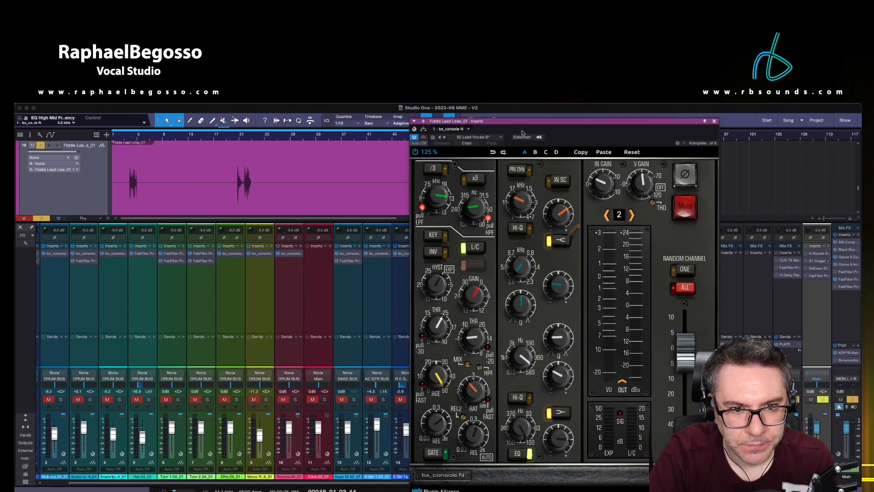
{"action": "left_click_drag", "start_coordinate": [505, 125], "coordinate": [479, 121]}
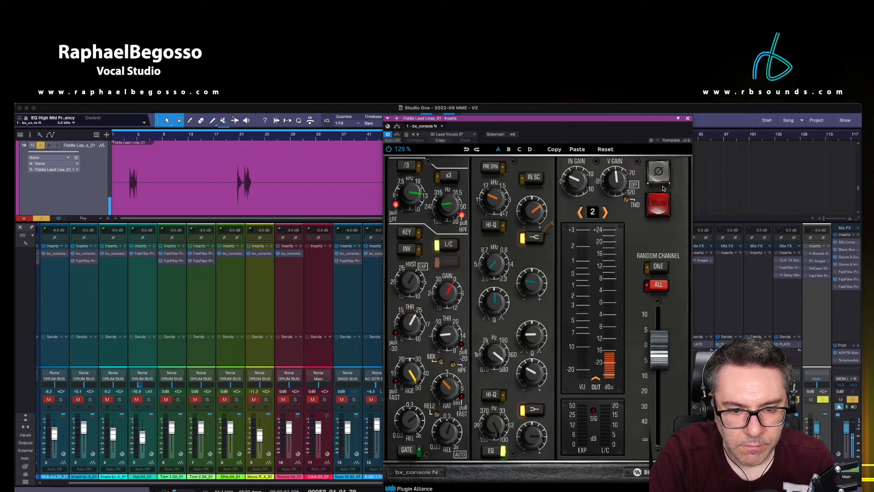
{"action": "left_click", "coordinate": [688, 119]}
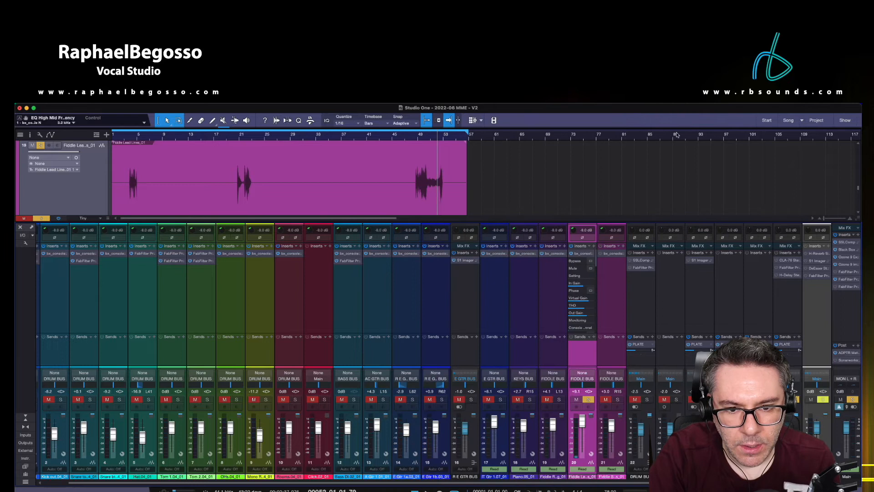
Collapse the bx_console N parameter list on the Fiddle Lead Lines channel and display its track's volume automation.
{"action": "left_click", "coordinate": [581, 255]}
{"action": "scroll", "coordinate": [432, 167], "scroll_direction": "down", "scroll_amount": 3}
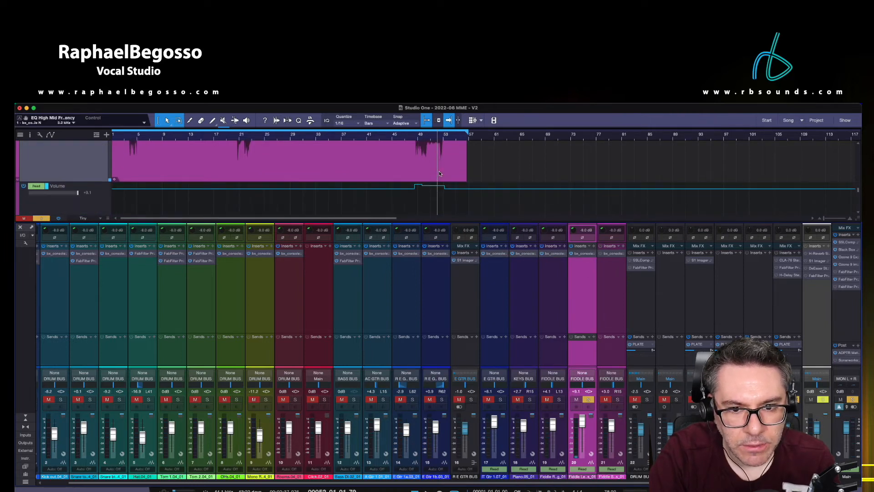
Select and solo only the Fiddle Solos channel, and play it from about bar 23.
{"action": "left_click", "coordinate": [617, 399]}
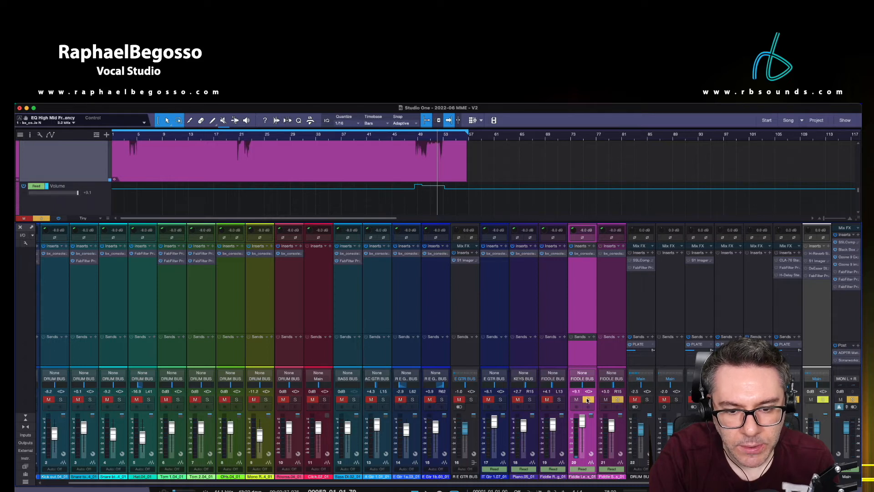
{"action": "left_click", "coordinate": [620, 432]}
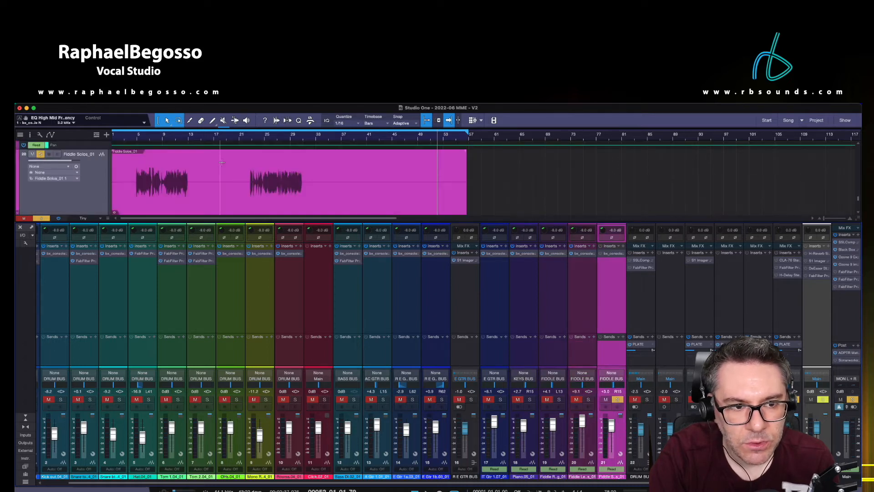
{"action": "left_click", "coordinate": [245, 137]}
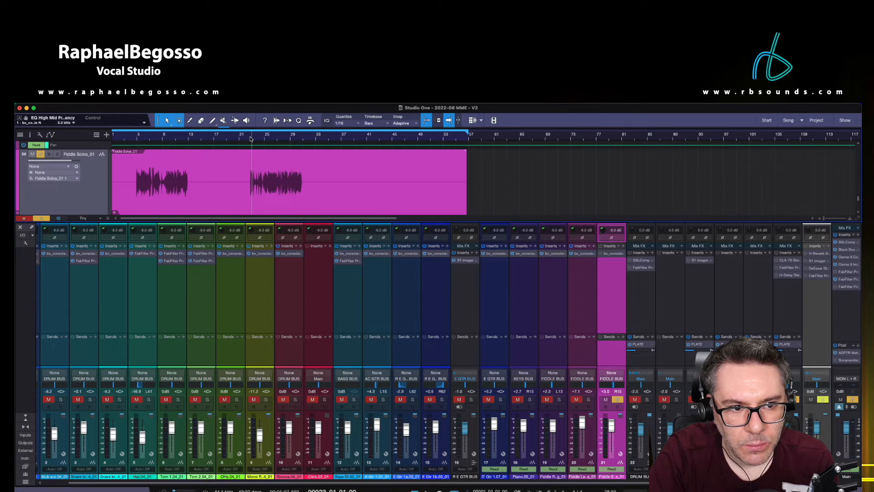
{"action": "left_click", "coordinate": [249, 140]}
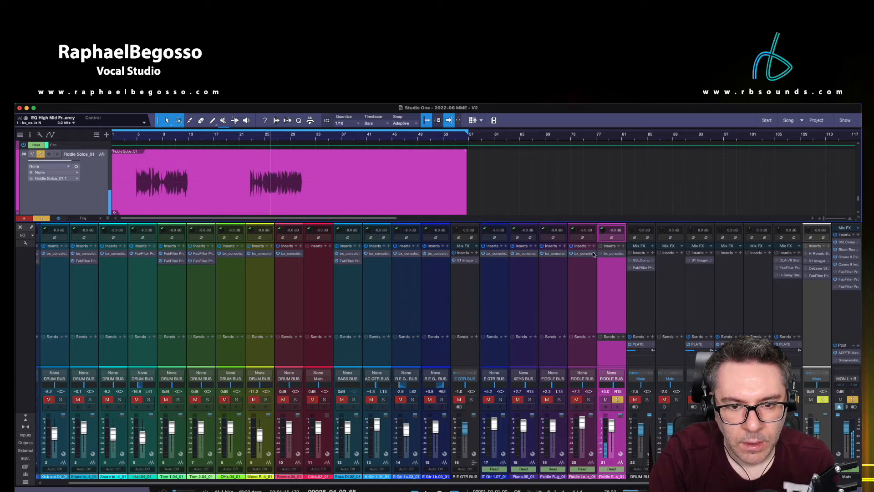
Open the Fiddle Solos channel's bx_console N, replay from about bar 23 watching its meters, and close the plug-in.
{"action": "left_click", "coordinate": [611, 254]}
{"action": "left_click_drag", "start_coordinate": [336, 113], "coordinate": [580, 125]}
{"action": "left_click", "coordinate": [249, 137]}
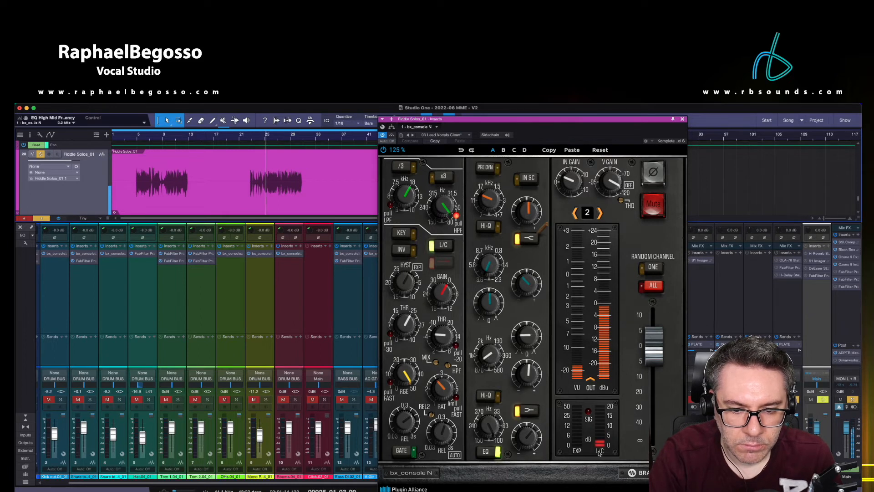
{"action": "left_click", "coordinate": [684, 119]}
{"action": "left_click", "coordinate": [684, 120]}
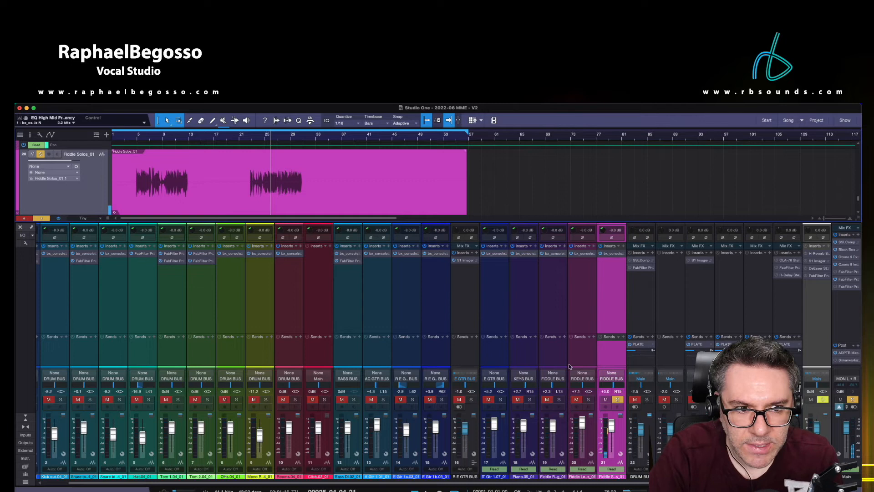
Solo all channels from Fiddle Solos back to Kick In, and play the whole mix from about bar 23.
{"action": "left_click_drag", "start_coordinate": [605, 402], "coordinate": [440, 403]}
{"action": "left_click_drag", "start_coordinate": [619, 401], "coordinate": [60, 399]}
{"action": "scroll", "coordinate": [186, 382], "scroll_direction": "left", "scroll_amount": 1}
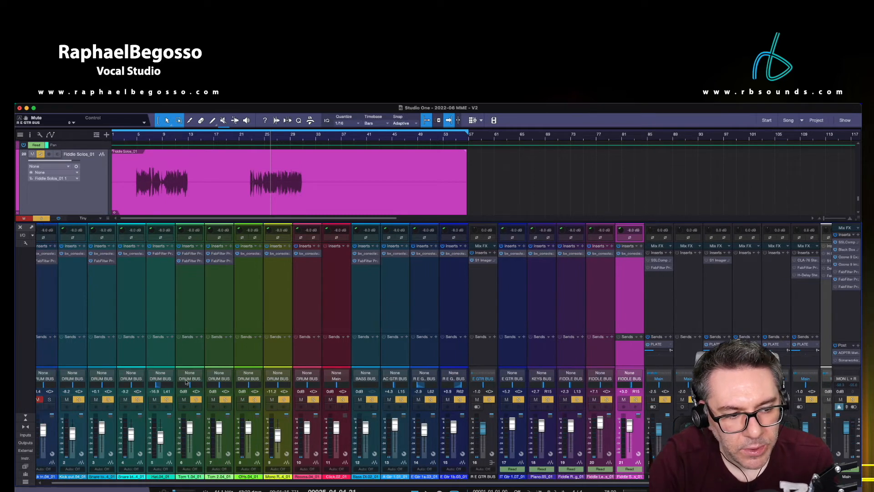
{"action": "left_click", "coordinate": [57, 400]}
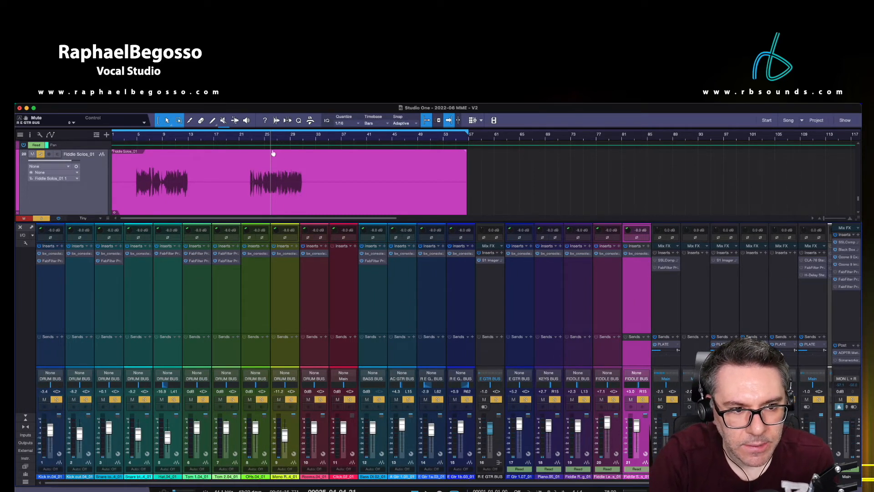
{"action": "left_click", "coordinate": [246, 136]}
{"action": "key", "text": "space"}
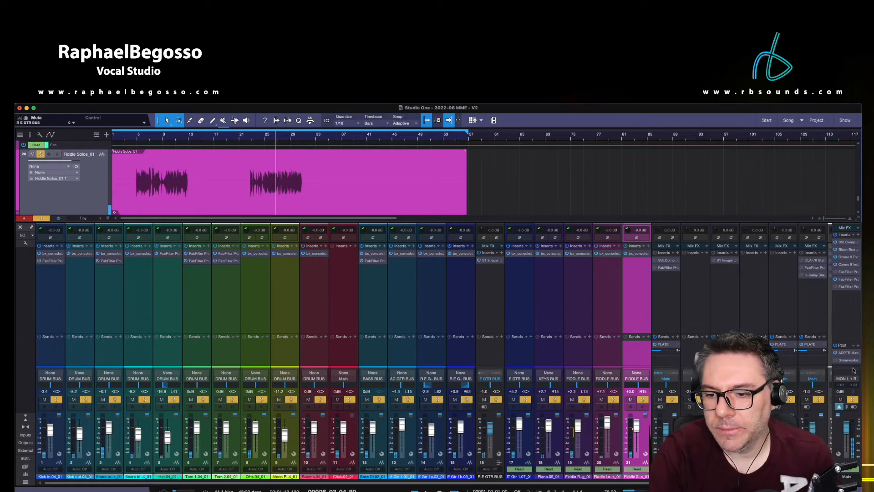
Open the SSLComp Stereo compressor on the DRUM BUS channel.
{"action": "scroll", "coordinate": [434, 351], "scroll_direction": "right", "scroll_amount": 2}
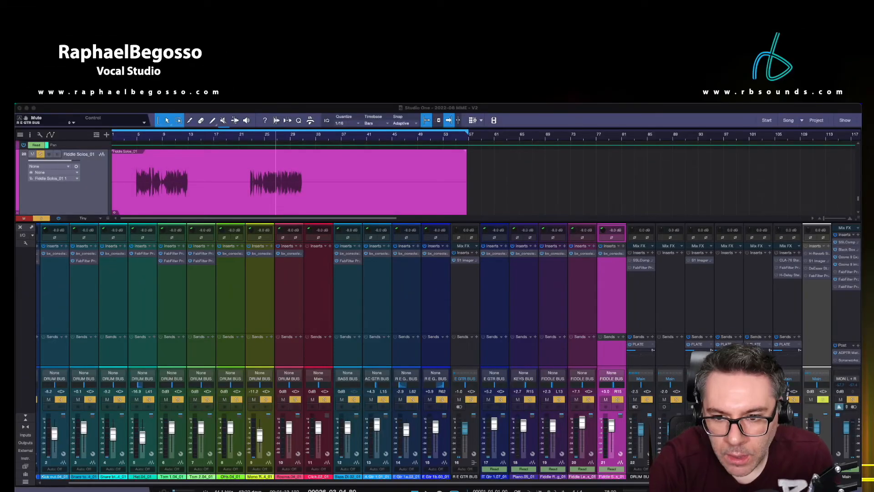
{"action": "key", "text": "super+Tab"}
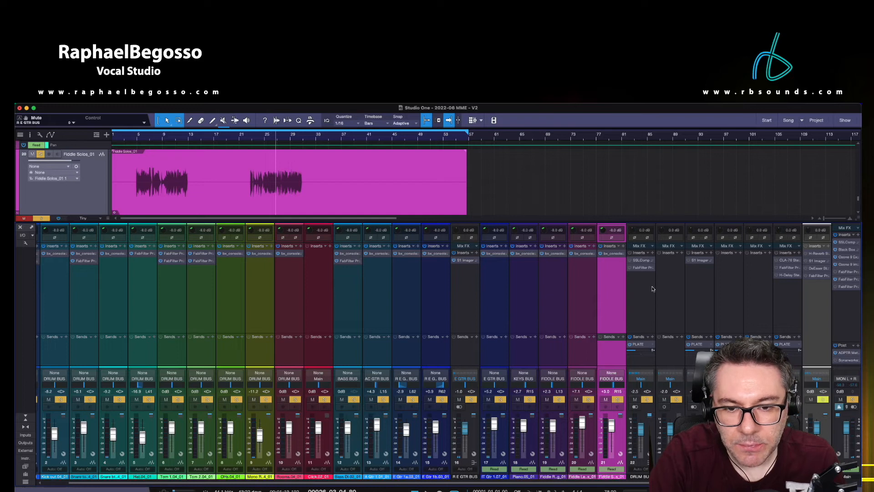
{"action": "left_click", "coordinate": [642, 260]}
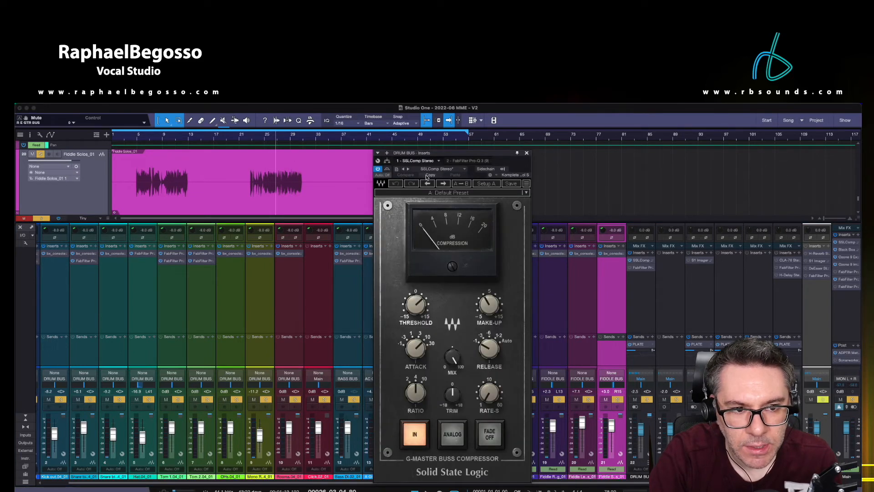
Clear all existing solos and solo only the drum channels, from Kick In to Rooms.
{"action": "left_click", "coordinate": [39, 220]}
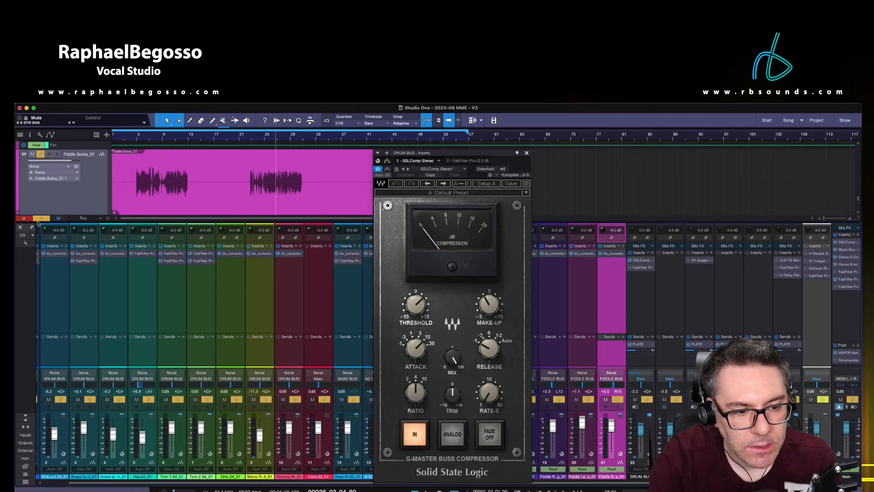
{"action": "left_click", "coordinate": [41, 218]}
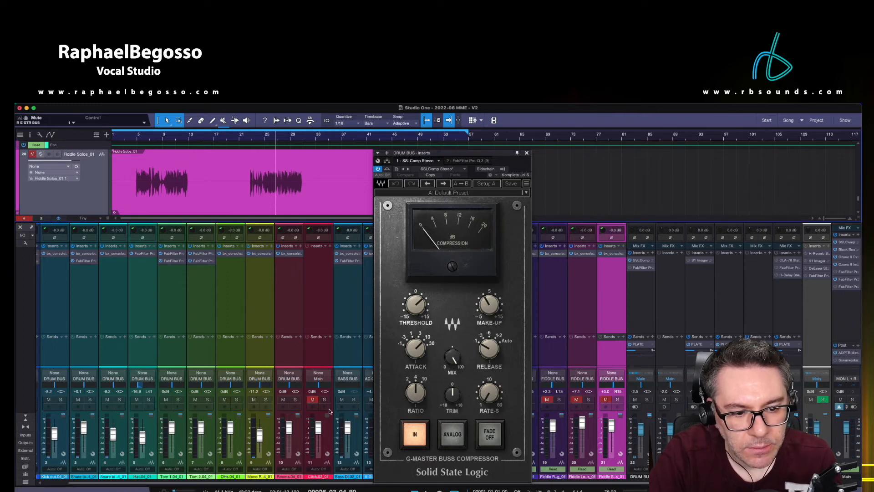
{"action": "left_click_drag", "start_coordinate": [295, 399], "coordinate": [36, 402]}
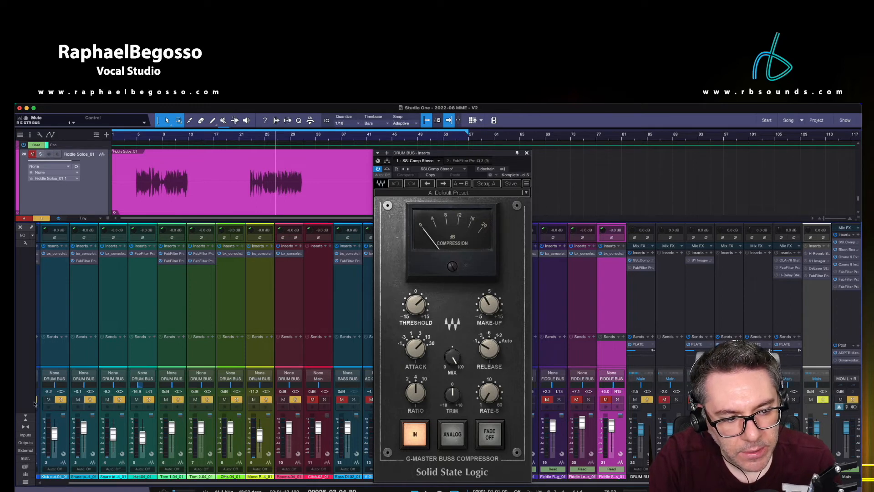
{"action": "scroll", "coordinate": [89, 412], "scroll_direction": "left", "scroll_amount": 2}
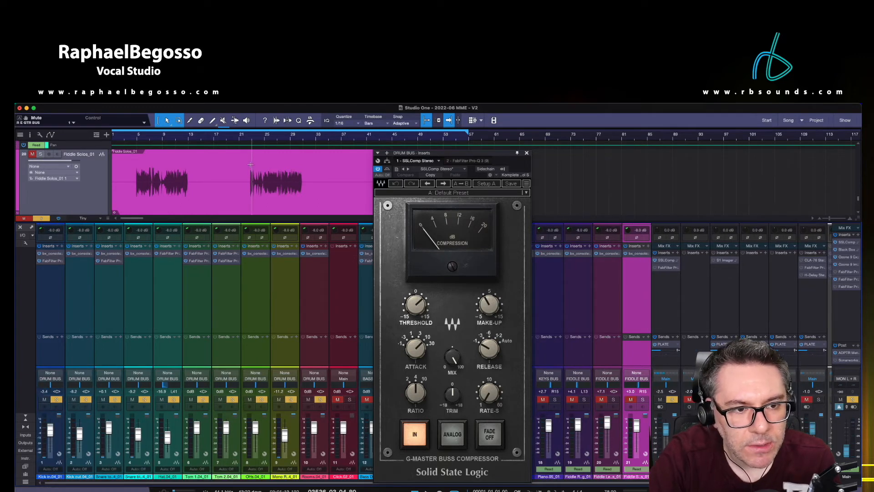
Play the drums from about bar 23, compare the DRUM BUS SSLComp off and on, and close the plug-in.
{"action": "left_click", "coordinate": [247, 139]}
{"action": "left_click", "coordinate": [377, 169]}
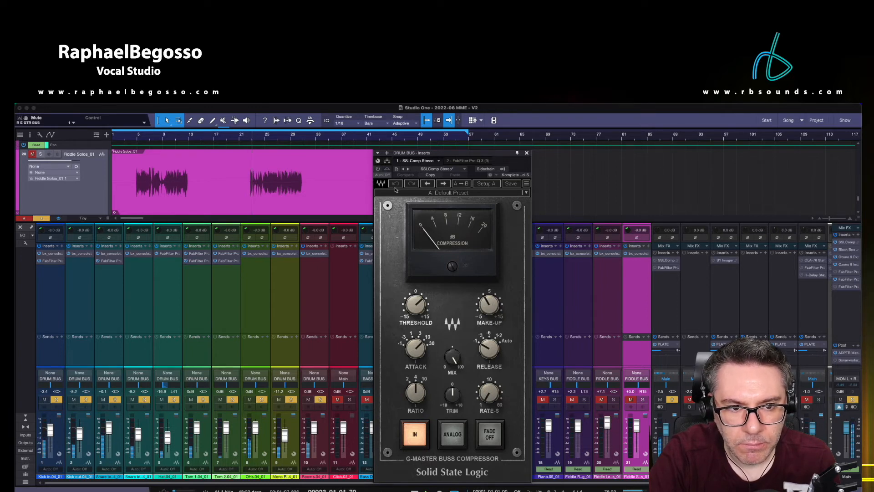
{"action": "left_click", "coordinate": [380, 171]}
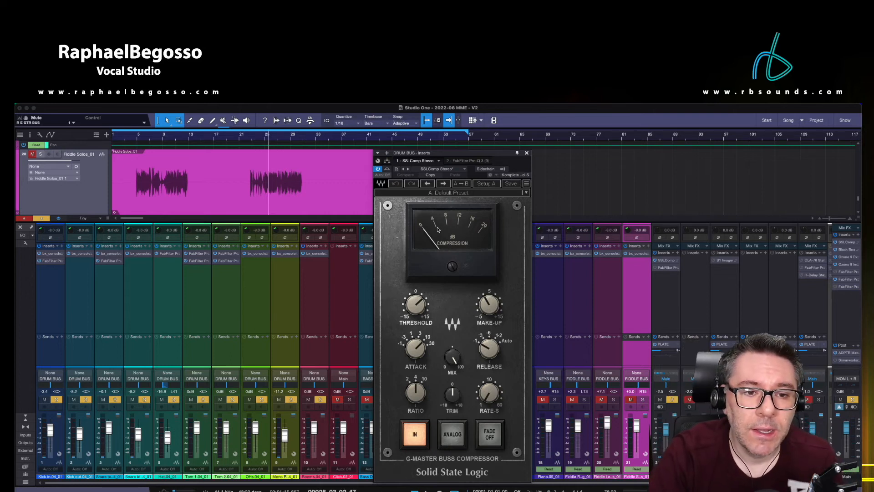
{"action": "left_click", "coordinate": [526, 153]}
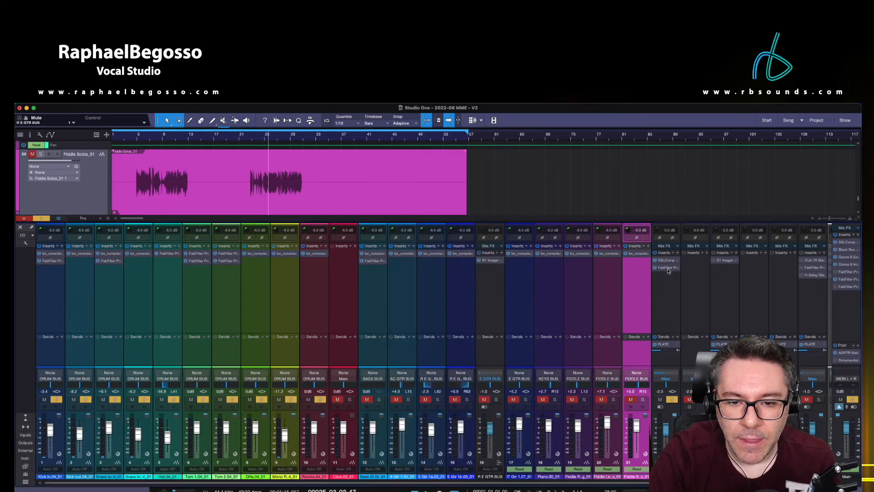
Open the DRUM BUS channel's FabFilter Pro-Q 3 and move its window to reveal the timeline ruler.
{"action": "left_click", "coordinate": [667, 267]}
{"action": "left_click_drag", "start_coordinate": [363, 107], "coordinate": [522, 174]}
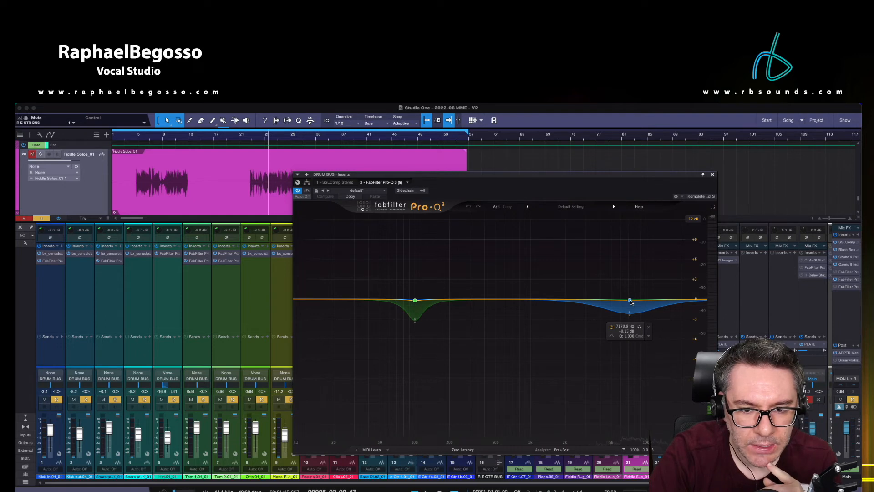
Inspect both EQ bands of the DRUM BUS Pro-Q 3, compare the plug-in off and on from bar 22, and close it.
{"action": "left_click", "coordinate": [630, 300]}
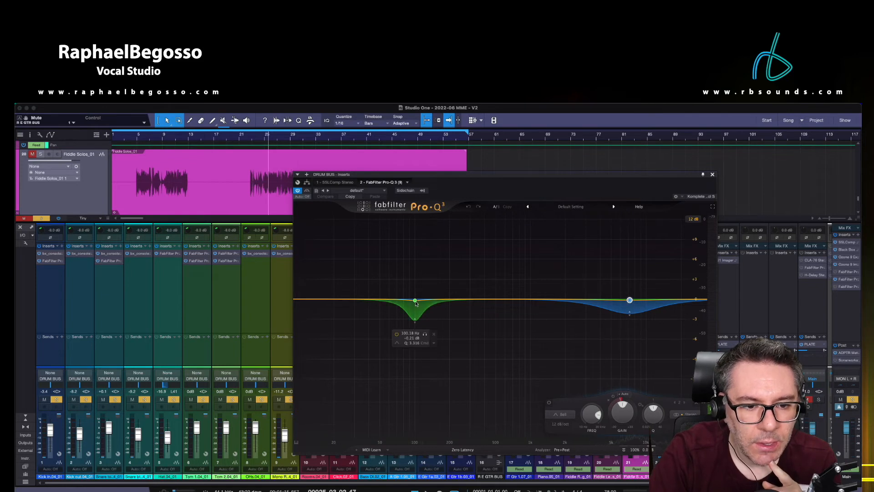
{"action": "left_click", "coordinate": [415, 301]}
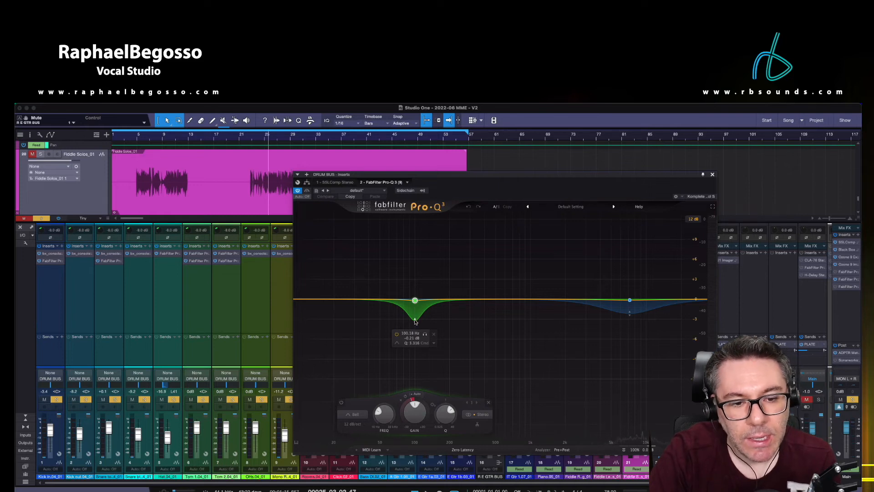
{"action": "left_click", "coordinate": [249, 138]}
{"action": "left_click", "coordinate": [245, 138]}
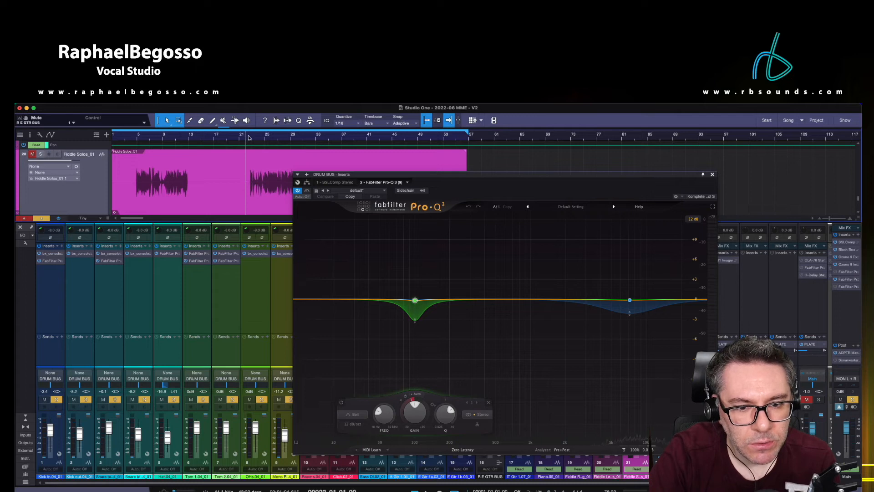
{"action": "left_click", "coordinate": [298, 191]}
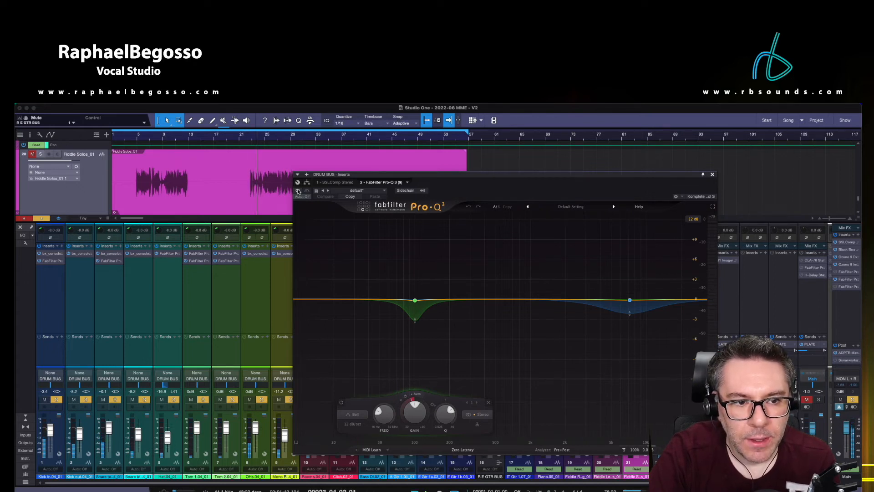
{"action": "left_click", "coordinate": [298, 191]}
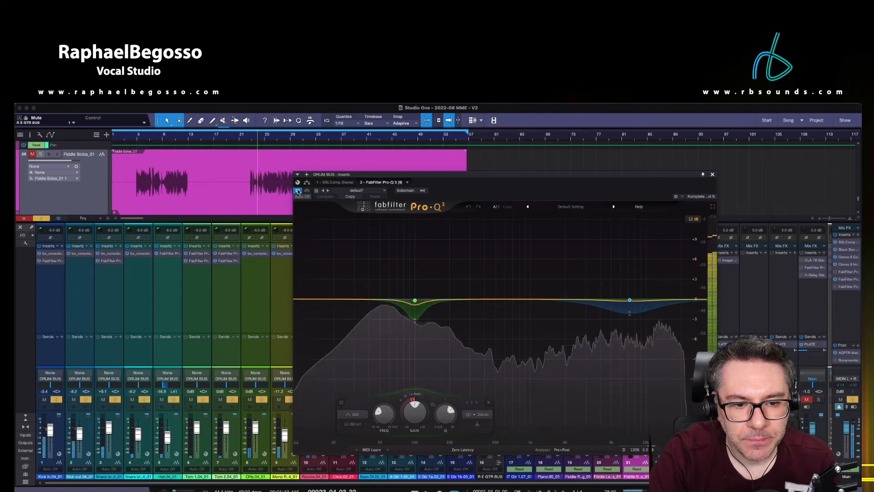
{"action": "mouse_move", "coordinate": [419, 304]}
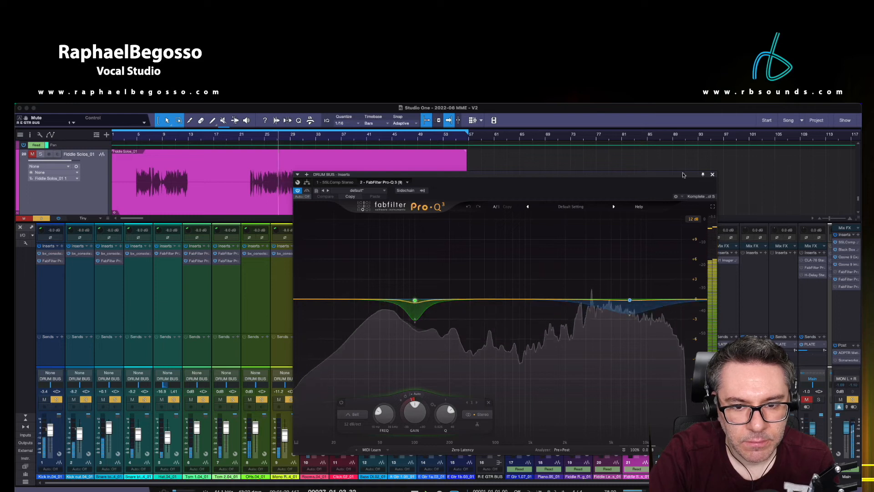
{"action": "left_click", "coordinate": [713, 175]}
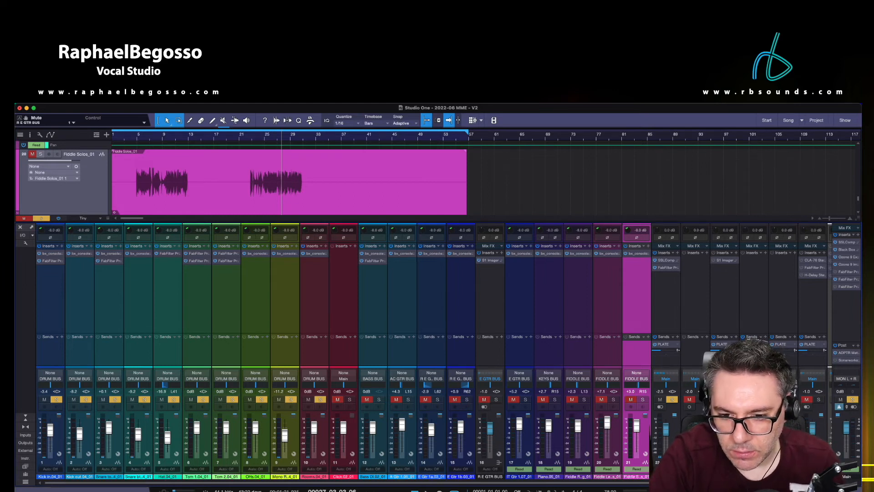
Add the bass and acoustic guitar buses to the solos, and open the AC GTR BUS S1 Imager clear of the timeline ruler.
{"action": "left_click", "coordinate": [703, 401]}
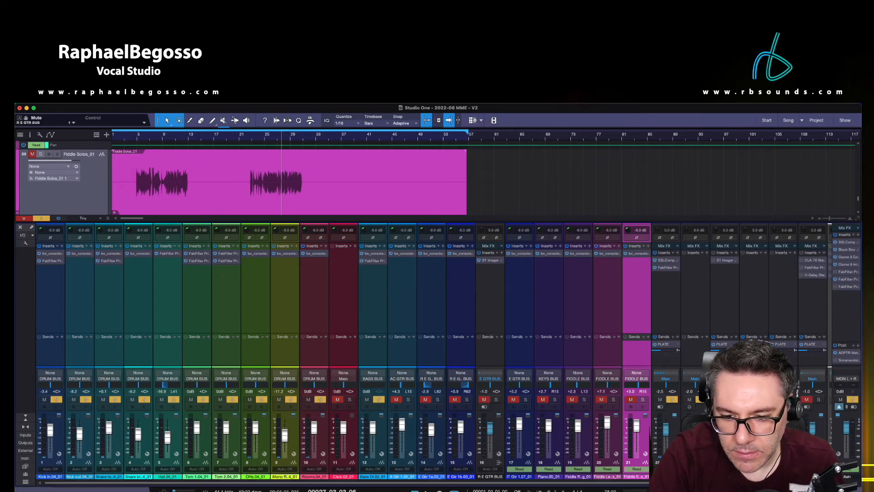
{"action": "scroll", "coordinate": [434, 353], "scroll_direction": "right", "scroll_amount": 1}
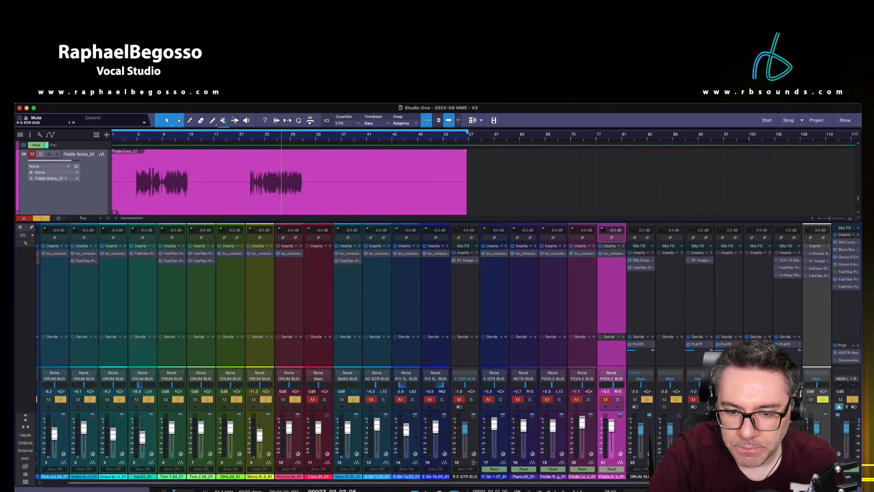
{"action": "left_click", "coordinate": [704, 401]}
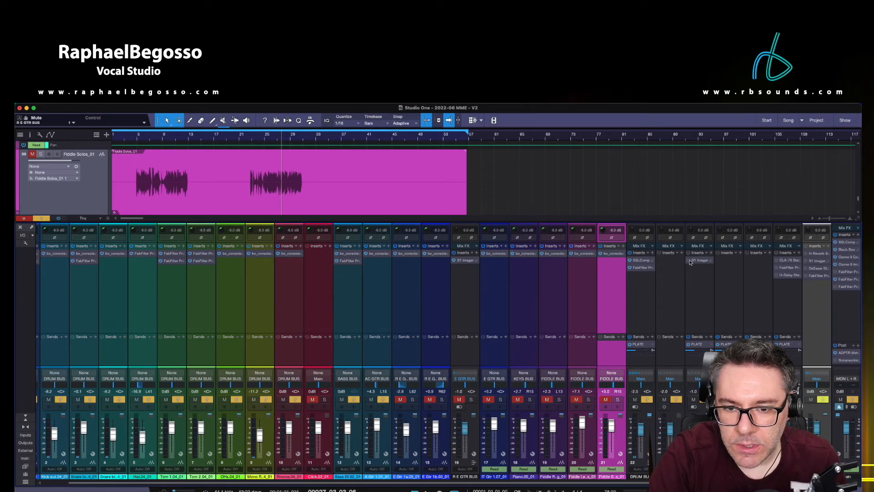
{"action": "left_click", "coordinate": [705, 262]}
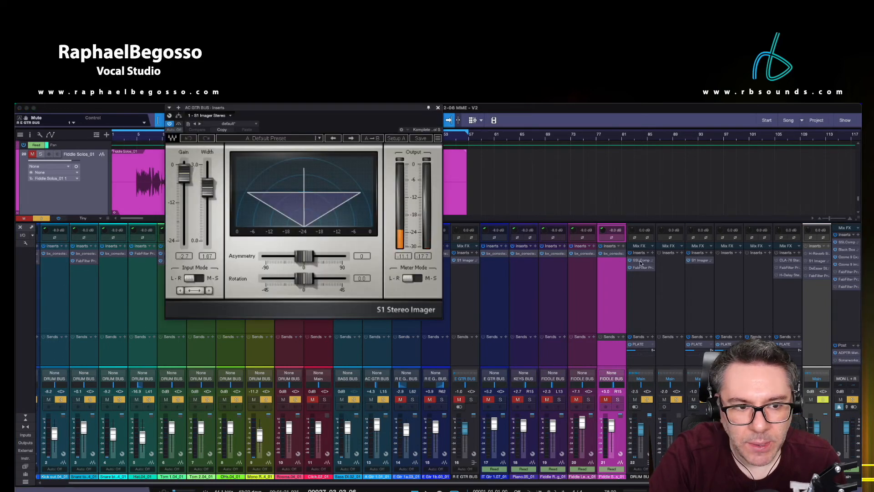
{"action": "left_click_drag", "start_coordinate": [337, 111], "coordinate": [445, 221]}
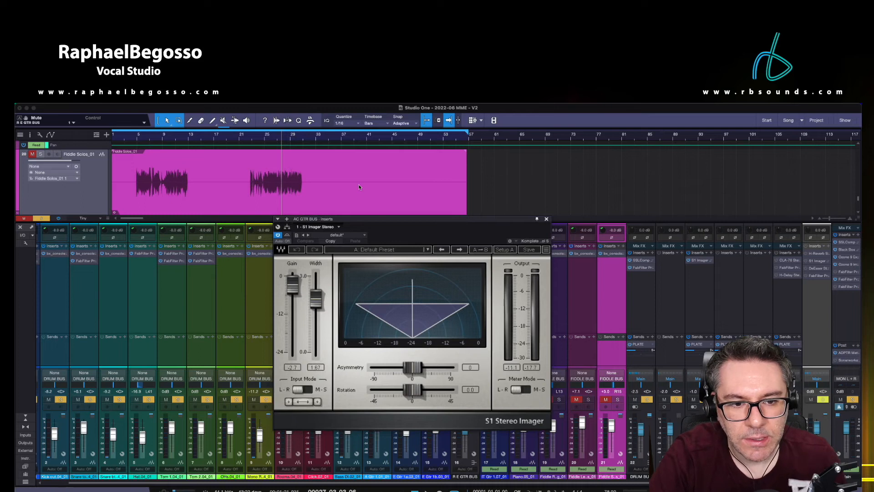
Play the soloed channels from bar 34, compare the AC GTR BUS S1 Imager off and on, and close the plug-in.
{"action": "left_click", "coordinate": [324, 139]}
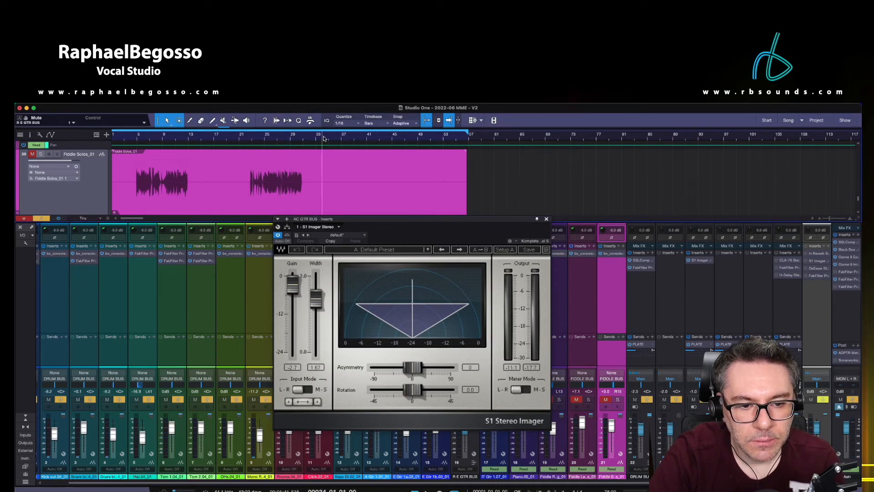
{"action": "key", "text": "space"}
{"action": "left_click", "coordinate": [279, 236]}
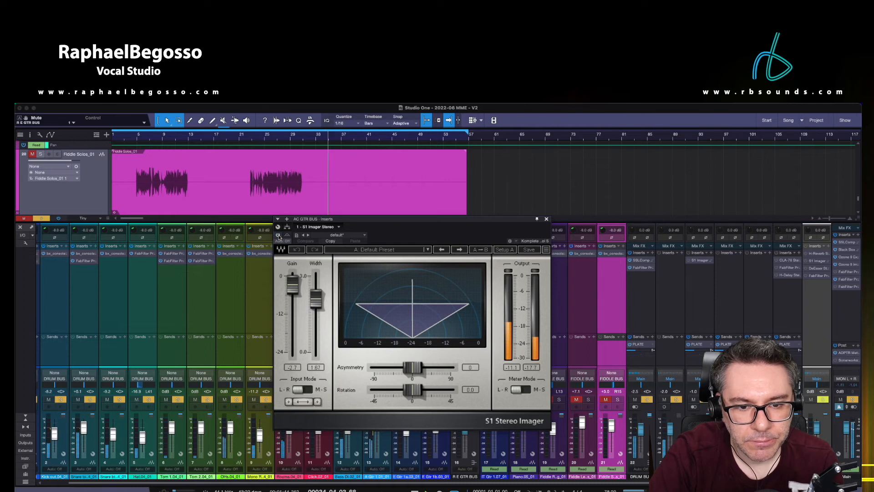
{"action": "left_click", "coordinate": [278, 236]}
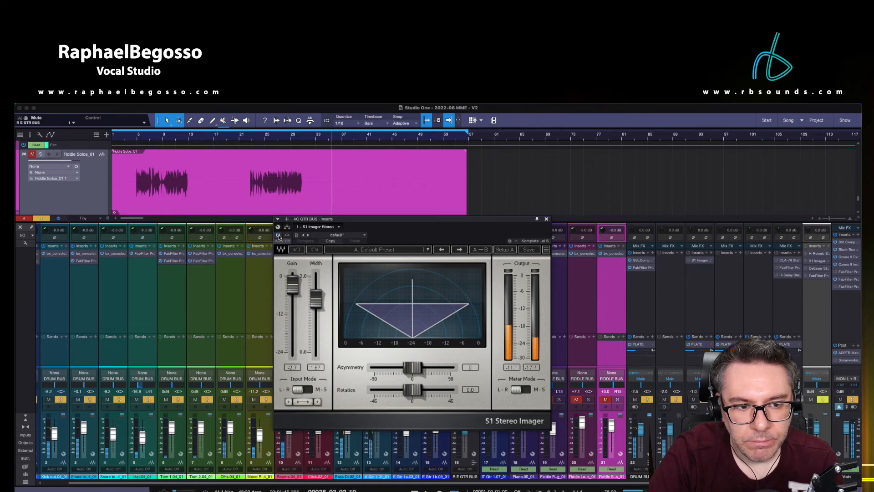
{"action": "left_click", "coordinate": [278, 236]}
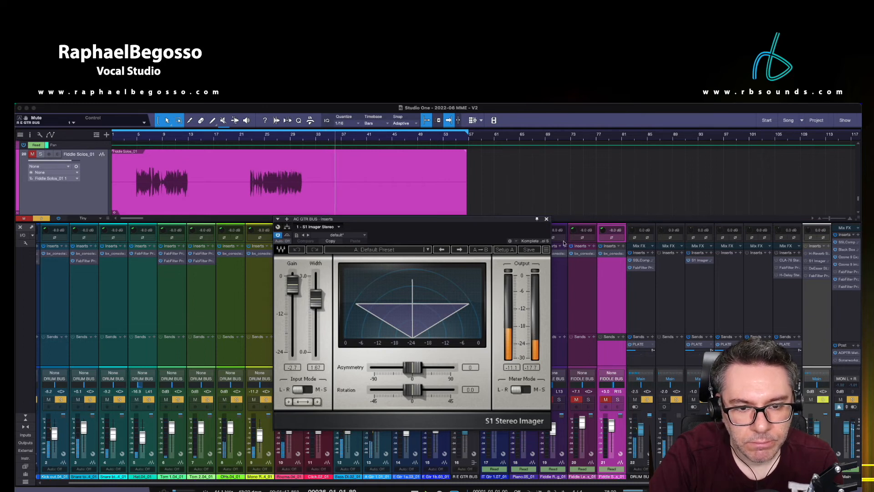
{"action": "left_click", "coordinate": [547, 218]}
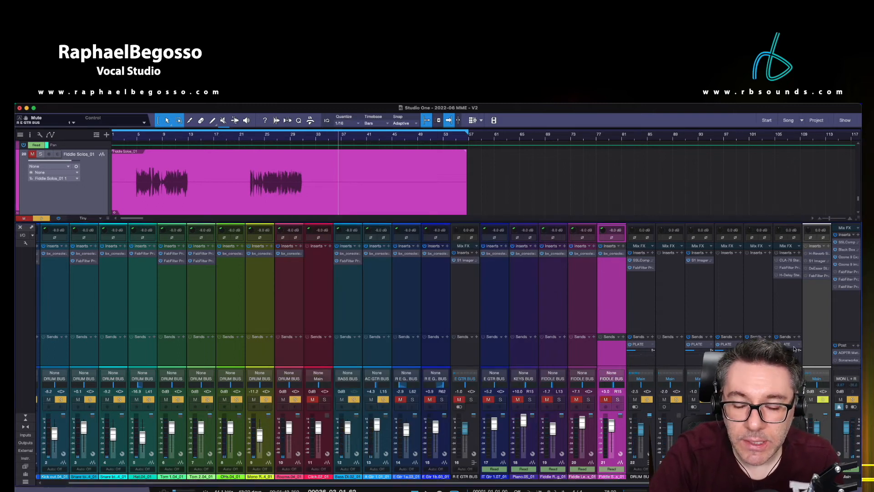
With the Fiddle Rhythm track in view, open the FIDDLE BUS CLA-76 and switch it off for playback from bar 38.
{"action": "scroll", "coordinate": [403, 192], "scroll_direction": "up", "scroll_amount": 1}
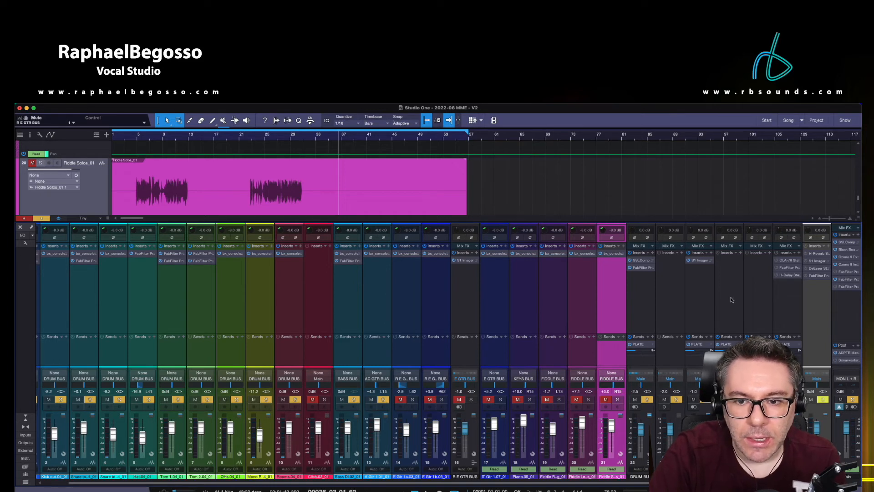
{"action": "scroll", "coordinate": [394, 194], "scroll_direction": "up", "scroll_amount": 2}
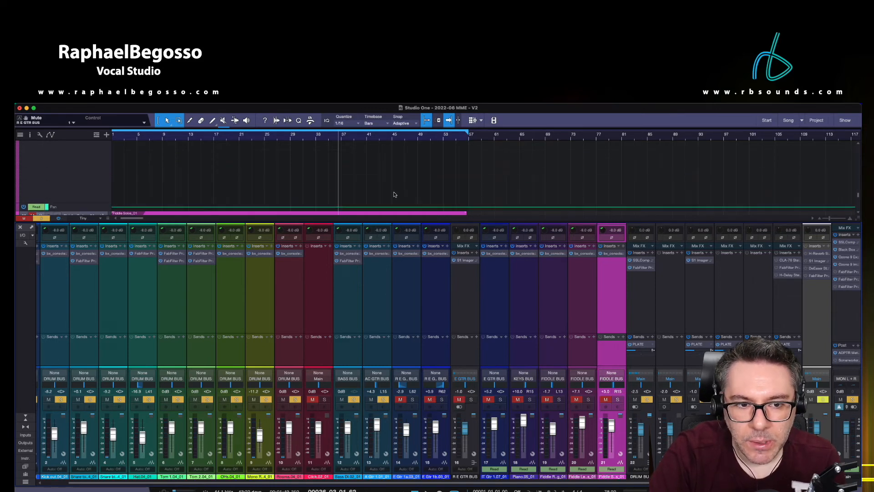
{"action": "scroll", "coordinate": [394, 195], "scroll_direction": "up", "scroll_amount": 4}
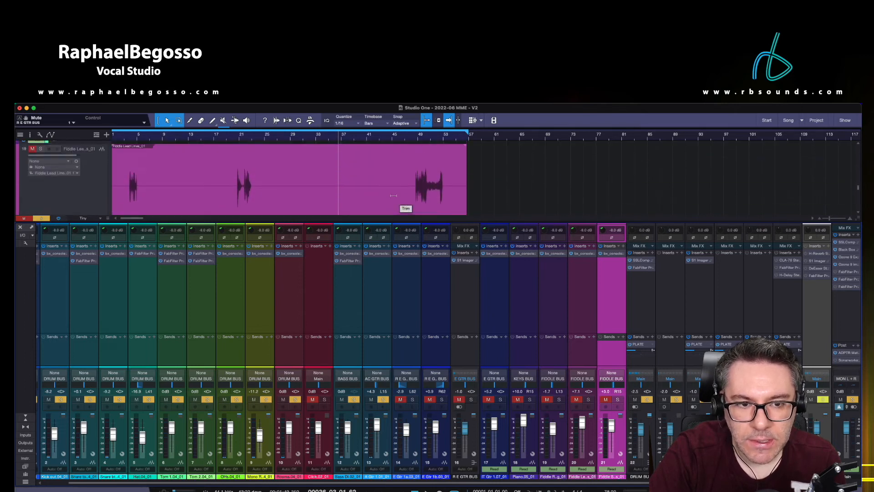
{"action": "scroll", "coordinate": [394, 198], "scroll_direction": "up", "scroll_amount": 2}
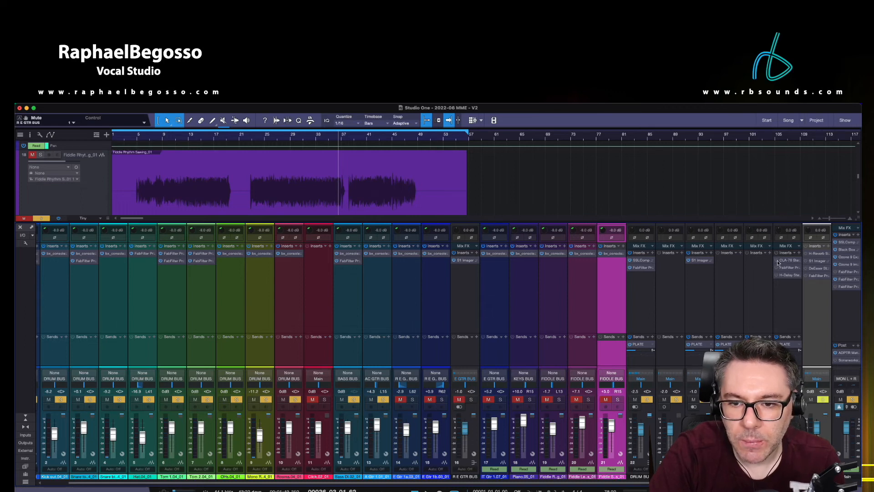
{"action": "left_click", "coordinate": [794, 262]}
{"action": "left_click_drag", "start_coordinate": [481, 174], "coordinate": [537, 238]}
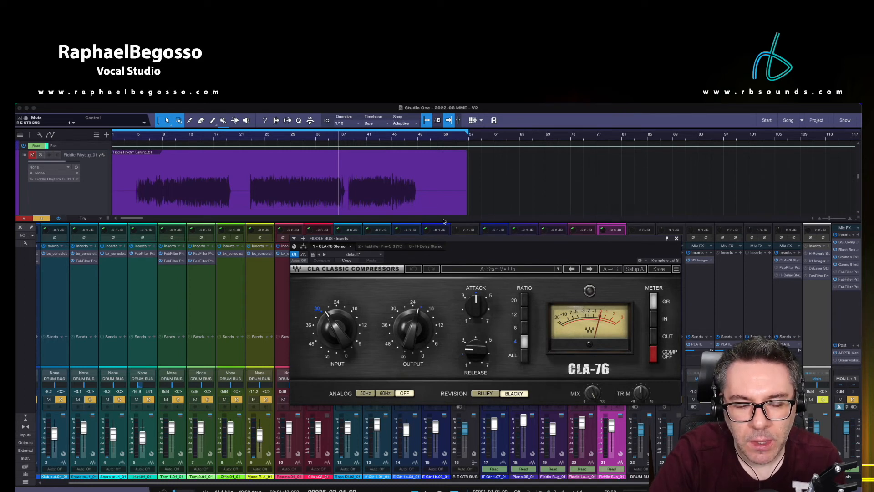
{"action": "left_click", "coordinate": [347, 138]}
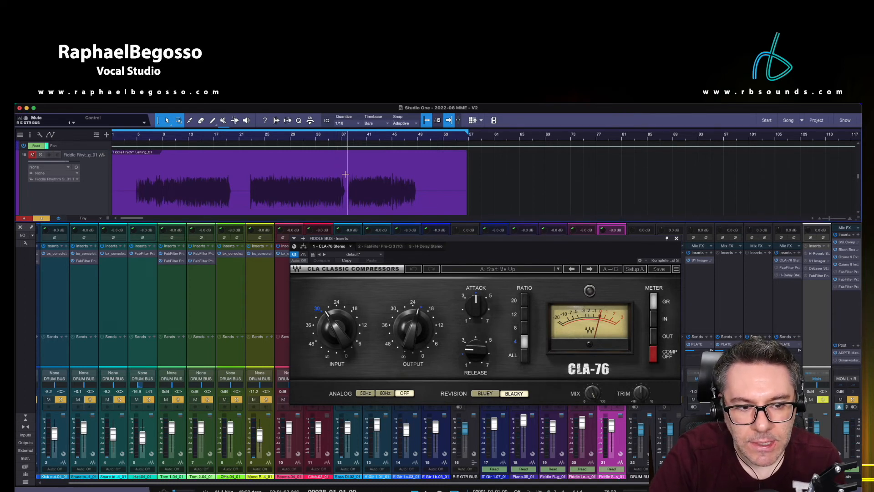
{"action": "left_click", "coordinate": [294, 255]}
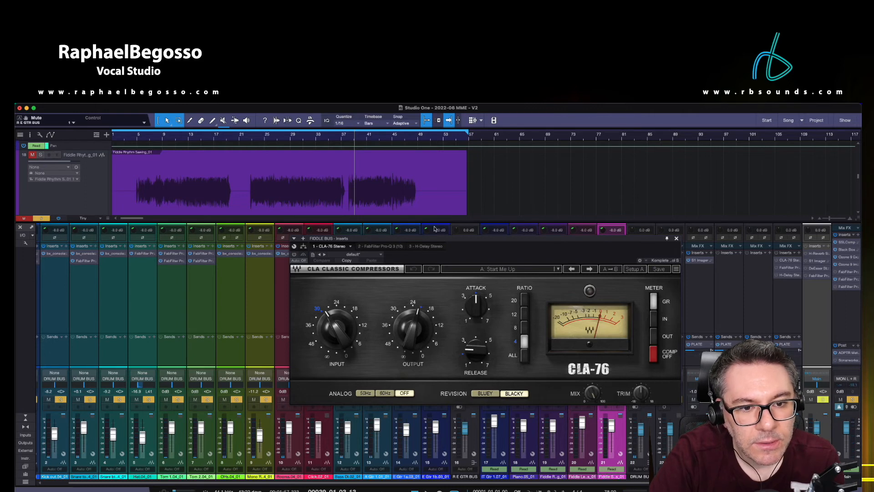
Clear all channel solos, play the mix from about bar 38, and close the FIDDLE BUS CLA-76.
{"action": "left_click_drag", "start_coordinate": [441, 240], "coordinate": [454, 137]}
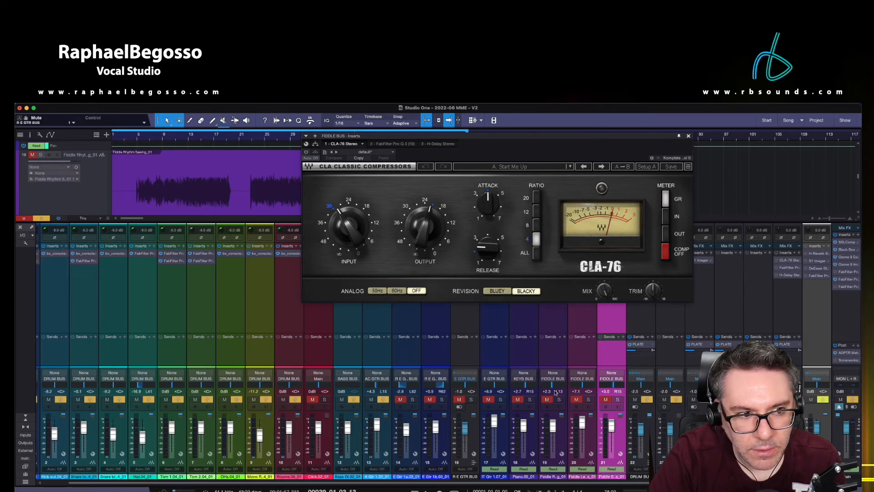
{"action": "left_click", "coordinate": [42, 219]}
{"action": "left_click_drag", "start_coordinate": [419, 140], "coordinate": [417, 256]}
{"action": "left_click", "coordinate": [350, 138]}
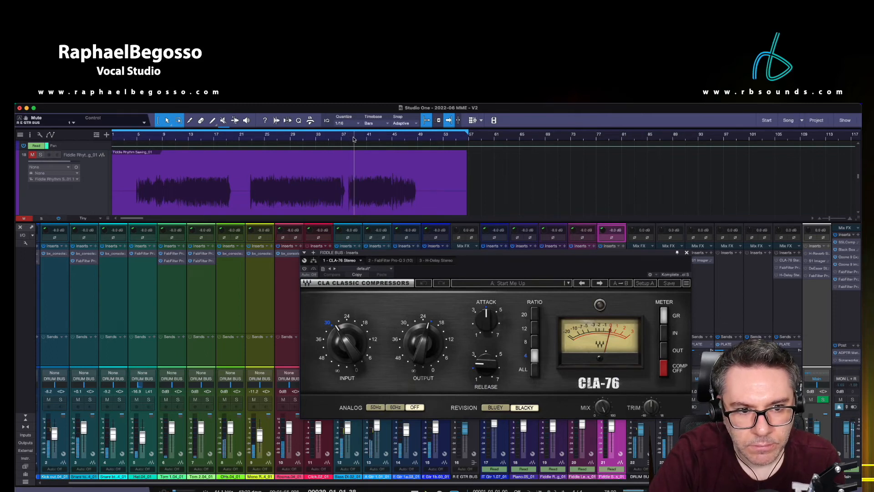
{"action": "left_click", "coordinate": [687, 253]}
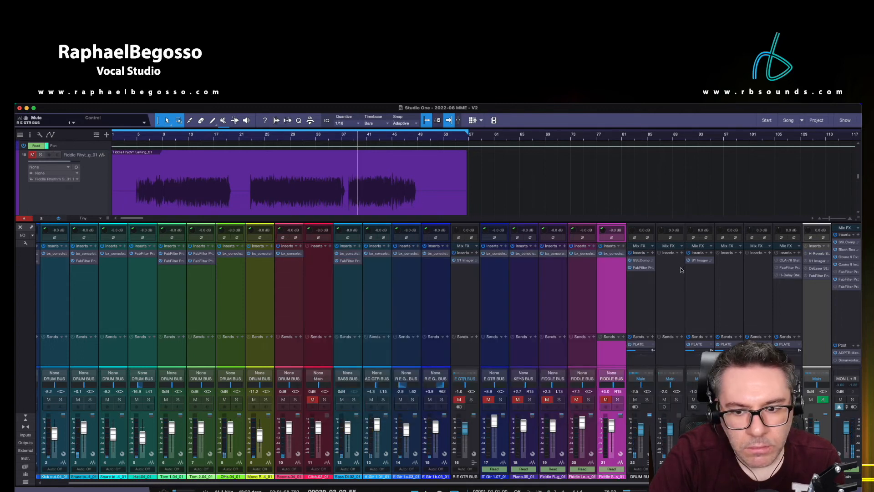
Unmute the channels from R E GTR BUS through Fiddle Solos, and play the mix from bar 38.
{"action": "scroll", "coordinate": [555, 482], "scroll_direction": "left", "scroll_amount": 1}
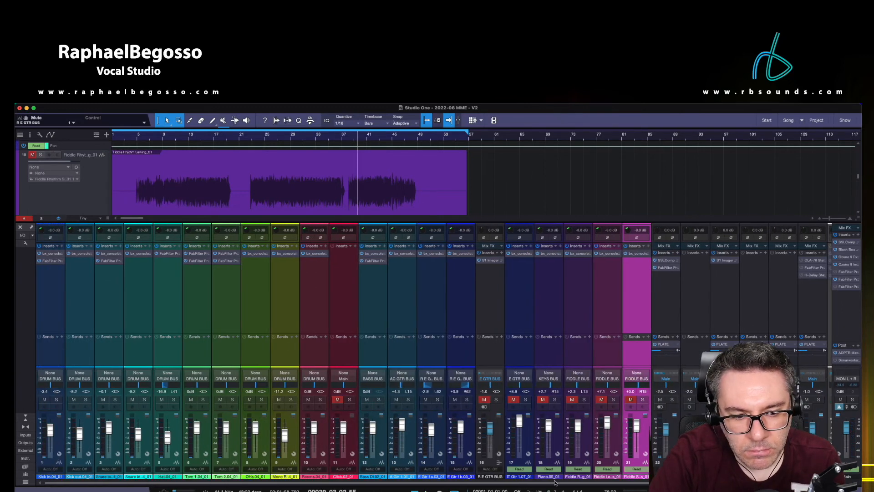
{"action": "left_click_drag", "start_coordinate": [573, 484], "coordinate": [496, 474]}
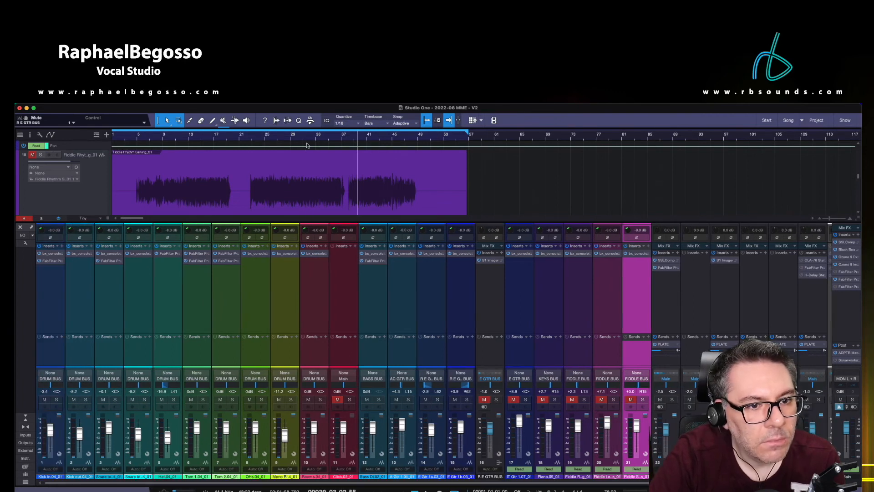
{"action": "left_click", "coordinate": [246, 136]}
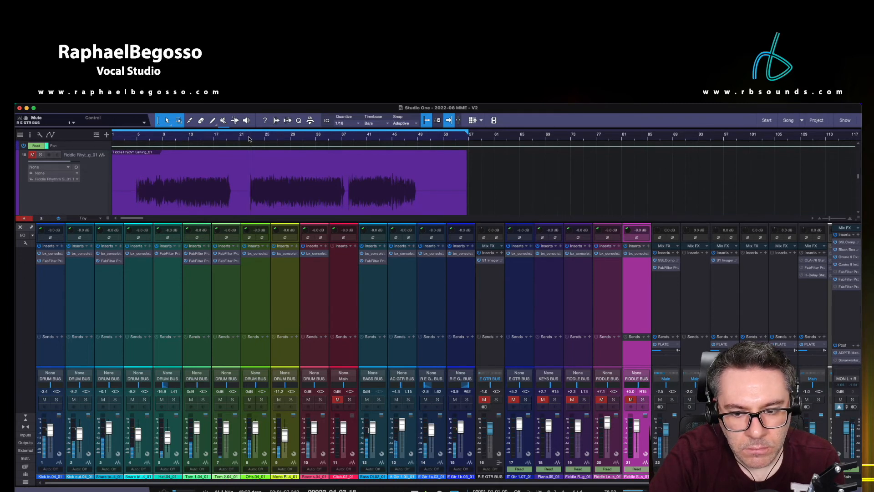
{"action": "left_click_drag", "start_coordinate": [484, 400], "coordinate": [631, 400]}
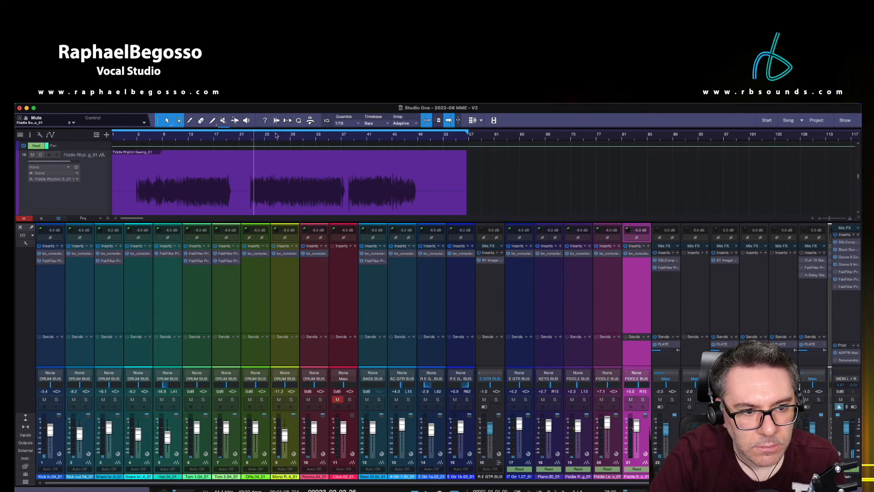
{"action": "left_click", "coordinate": [345, 137]}
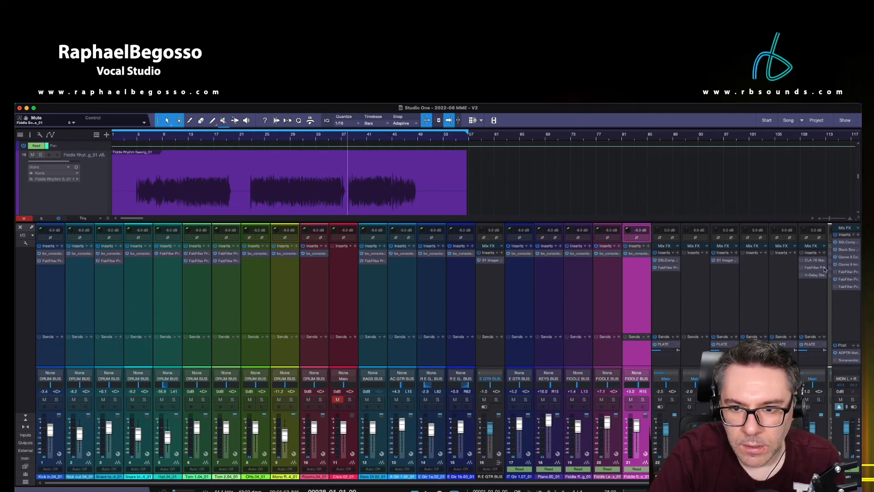
Reopen the FIDDLE BUS CLA-76, switch it on, and replay the full mix from about bar 32 to compare it.
{"action": "left_click", "coordinate": [809, 260]}
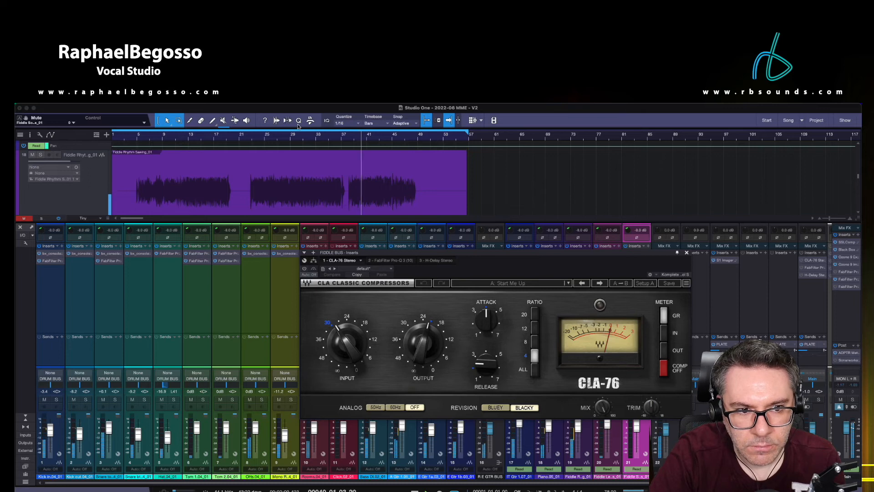
{"action": "left_click", "coordinate": [312, 138]}
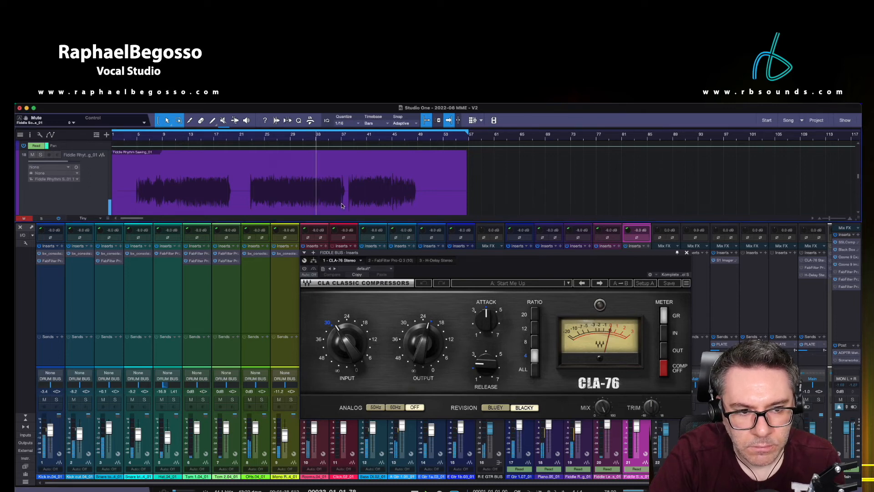
{"action": "left_click", "coordinate": [305, 268]}
{"action": "left_click", "coordinate": [309, 138]}
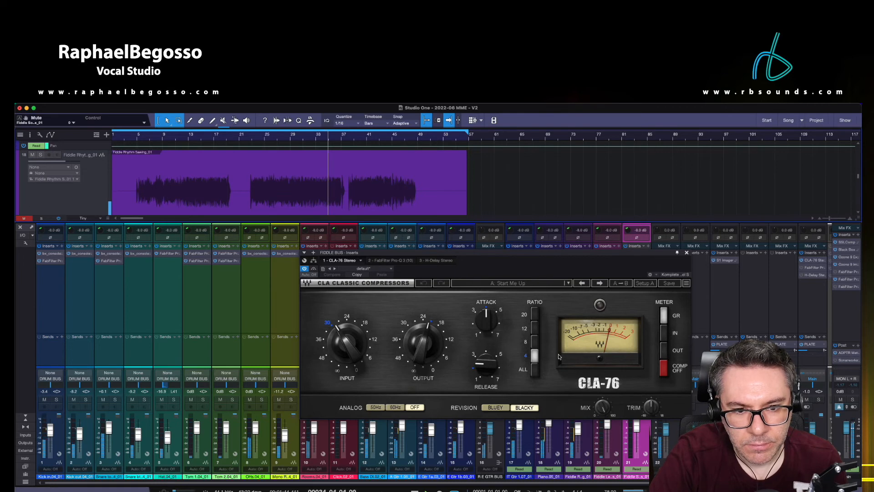
Replay the full mix from about bar 24 with the CLA-76 in view, and close the compressor.
{"action": "left_click", "coordinate": [259, 136]}
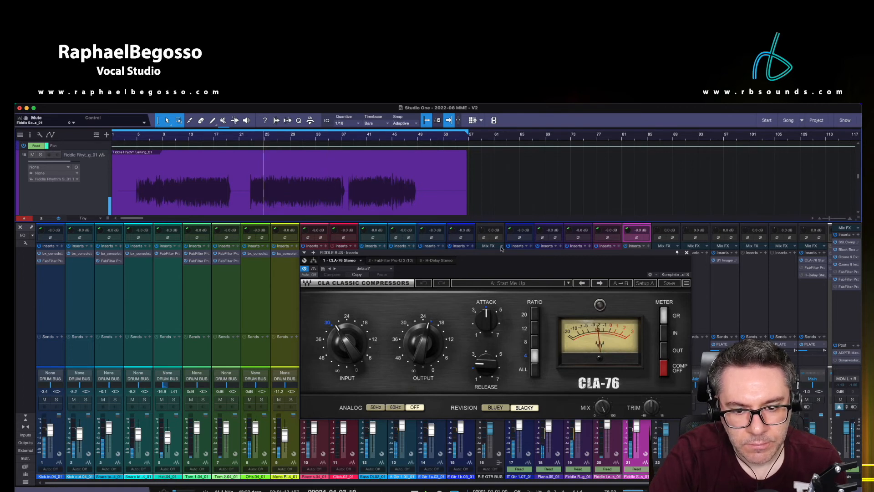
{"action": "mouse_move", "coordinate": [532, 253]}
{"action": "left_mouse_down"}
{"action": "mouse_move", "coordinate": [522, 170]}
{"action": "mouse_move", "coordinate": [526, 244]}
{"action": "left_mouse_up"}
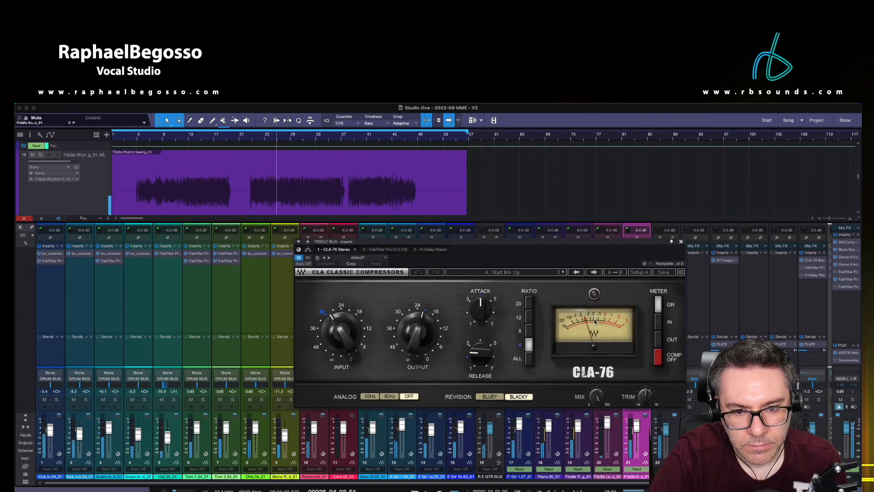
{"action": "left_click", "coordinate": [680, 242]}
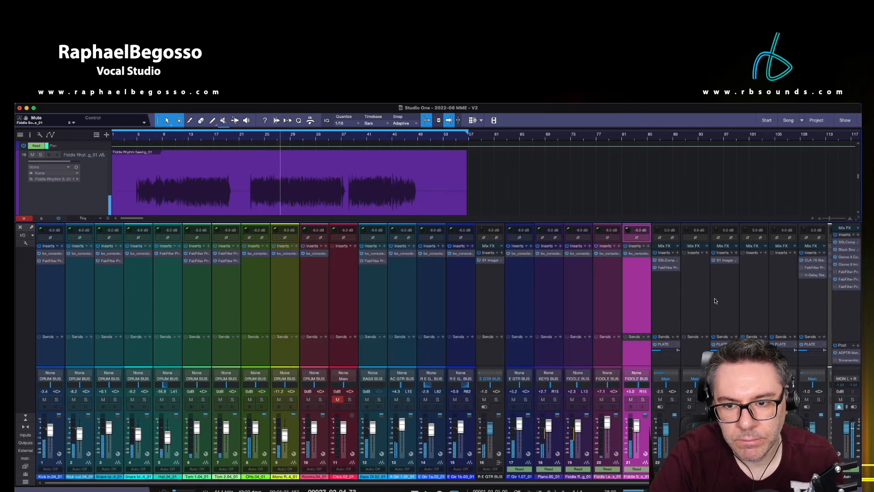
Open the FIDDLE BUS FabFilter Pro-Q 3, play the mix with it off and on, leave it on, and close it.
{"action": "left_click", "coordinate": [816, 267]}
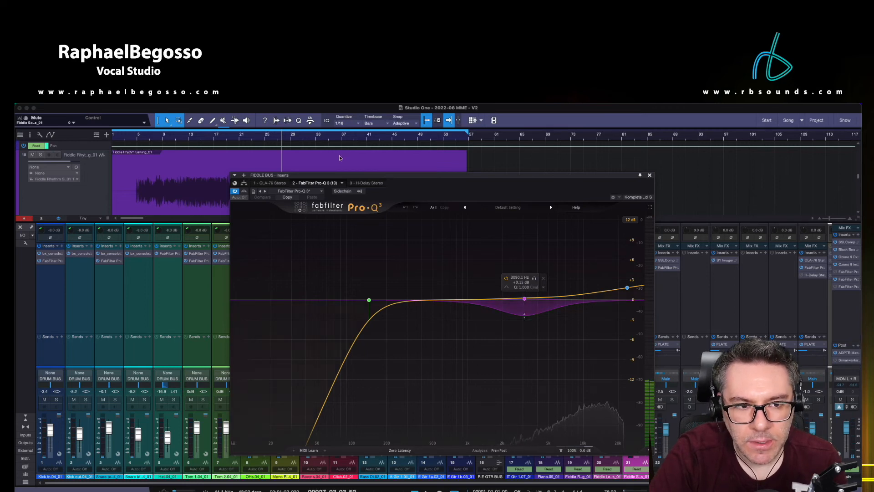
{"action": "mouse_move", "coordinate": [380, 179]}
{"action": "left_mouse_down"}
{"action": "mouse_move", "coordinate": [386, 200]}
{"action": "mouse_move", "coordinate": [390, 190]}
{"action": "left_mouse_up"}
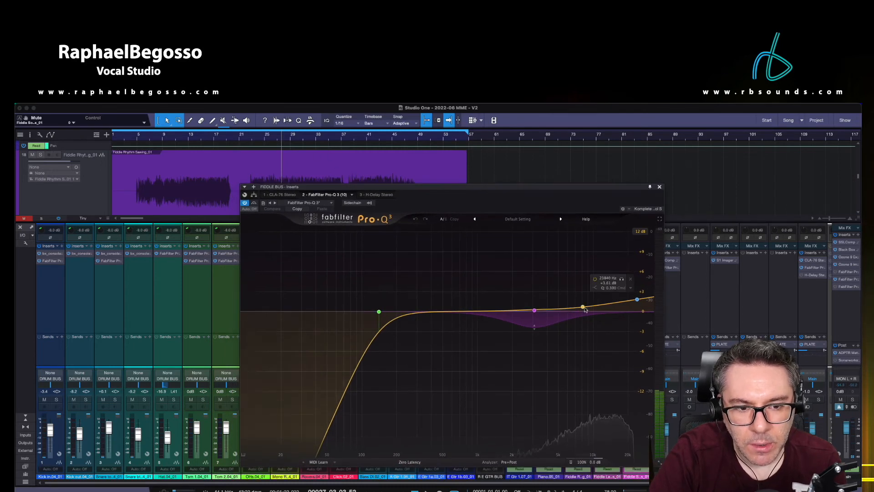
{"action": "mouse_move", "coordinate": [639, 301]}
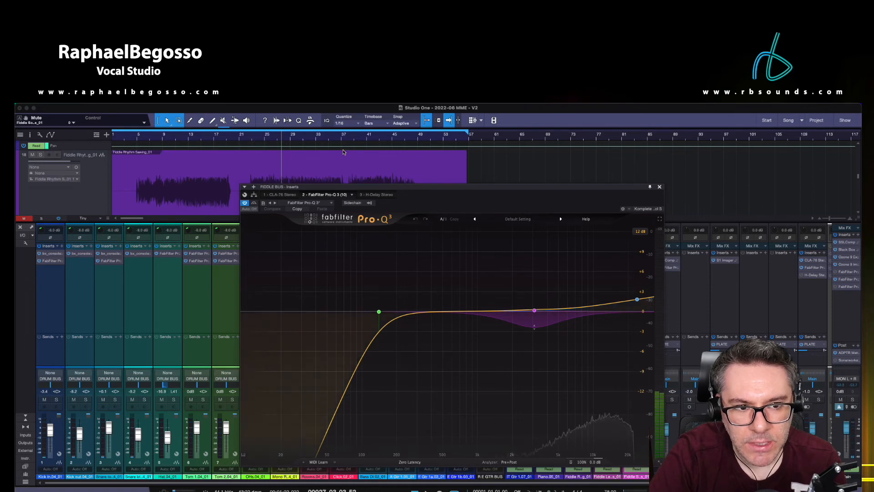
{"action": "left_click", "coordinate": [245, 202]}
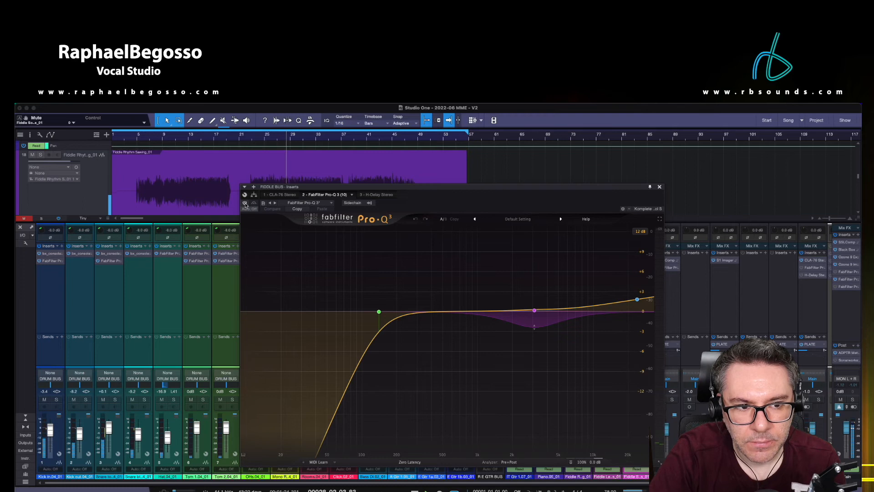
{"action": "left_click", "coordinate": [245, 203]}
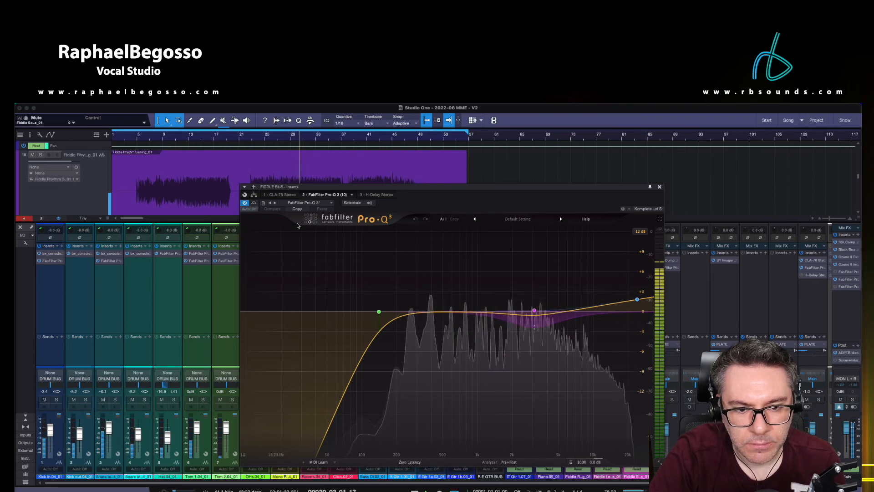
{"action": "left_click", "coordinate": [660, 188]}
Open the FIDDLE BUS H-Delay with it switched on, and play the fiddle lead lines passage near bar 52.
{"action": "left_click", "coordinate": [806, 275]}
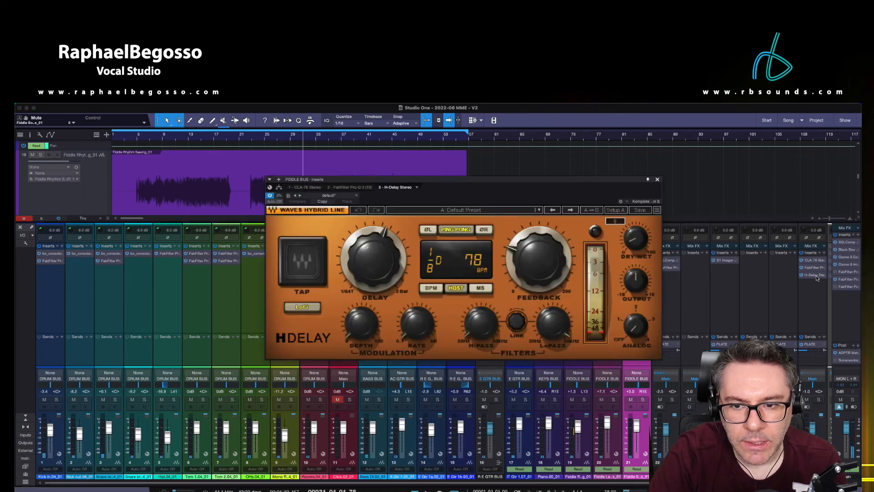
{"action": "left_click_drag", "start_coordinate": [464, 176], "coordinate": [482, 248]}
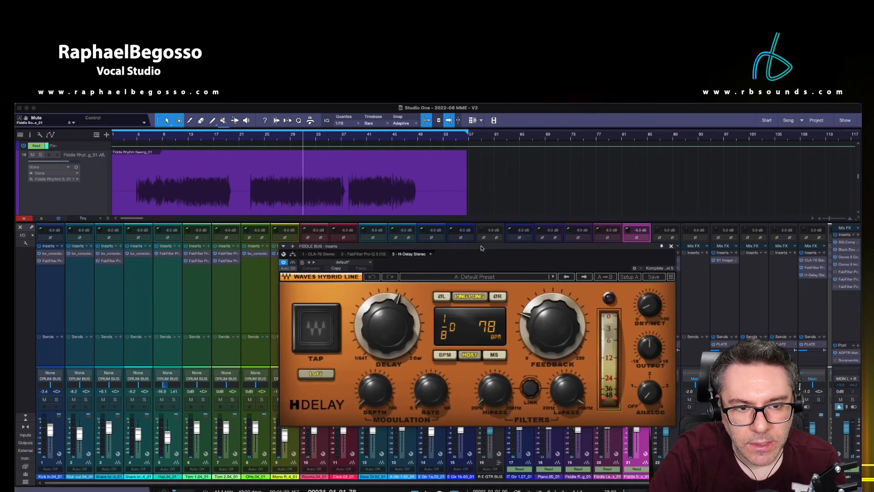
{"action": "left_click", "coordinate": [410, 138]}
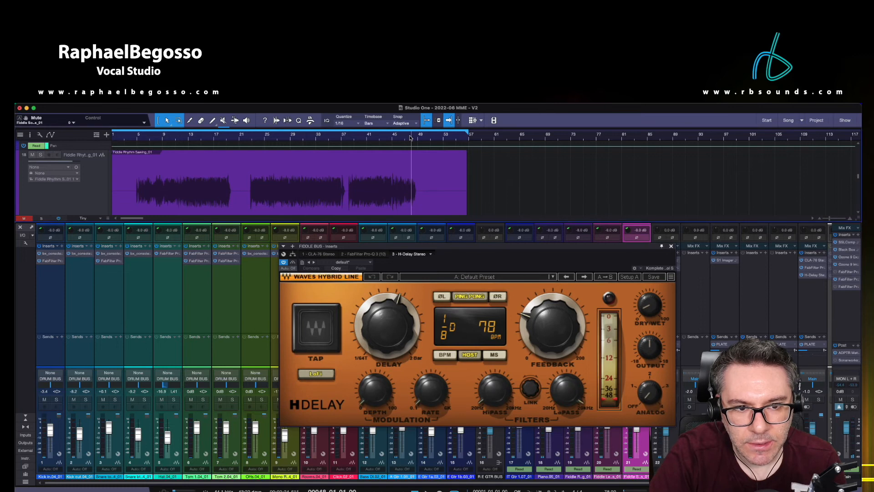
{"action": "key", "text": "a"}
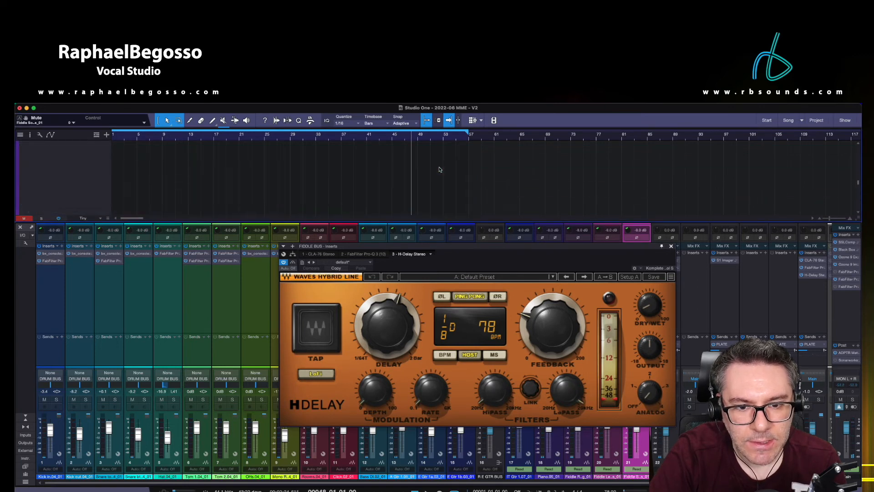
{"action": "scroll", "coordinate": [440, 171], "scroll_direction": "up", "scroll_amount": 5}
{"action": "left_click", "coordinate": [436, 137]}
{"action": "key", "text": "space"}
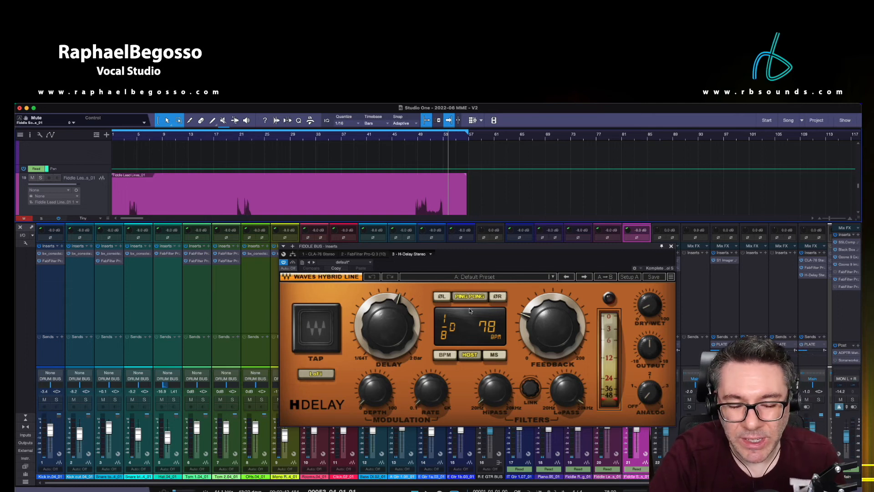
Set the playback position to bar 22, just before the middle Fiddle Rhythm passage, and close the H-Delay.
{"action": "left_click", "coordinate": [265, 136]}
{"action": "scroll", "coordinate": [332, 184], "scroll_direction": "down", "scroll_amount": 3}
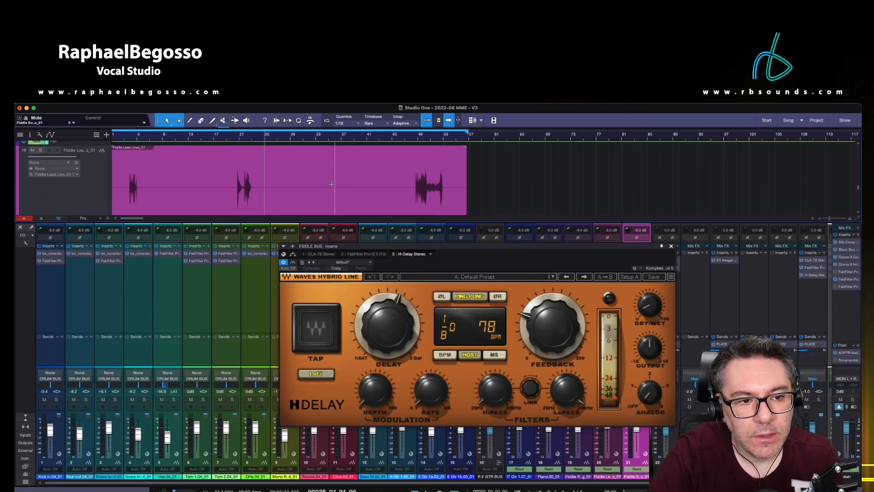
{"action": "scroll", "coordinate": [331, 186], "scroll_direction": "up", "scroll_amount": 4}
{"action": "scroll", "coordinate": [331, 186], "scroll_direction": "down", "scroll_amount": 3}
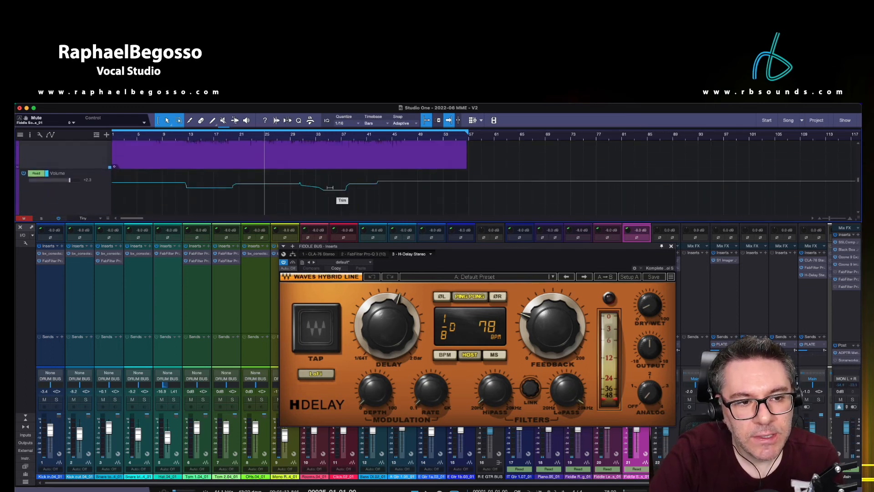
{"action": "left_click", "coordinate": [249, 139]}
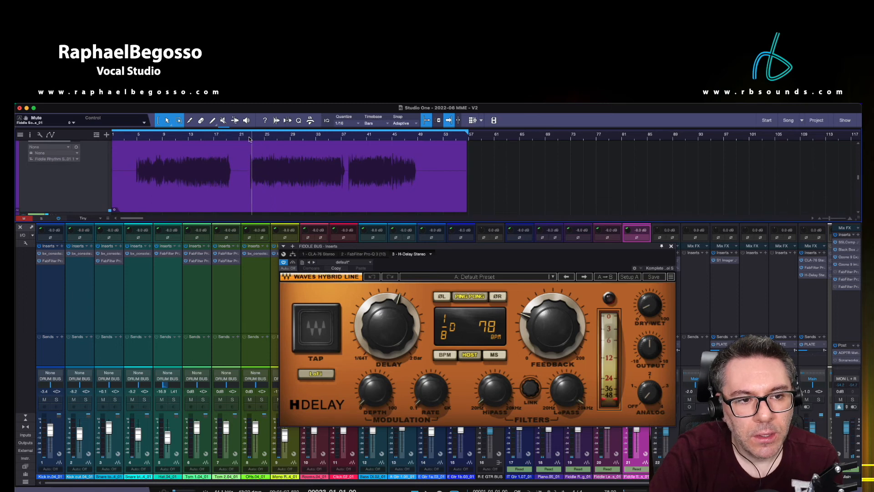
{"action": "left_click", "coordinate": [249, 139]}
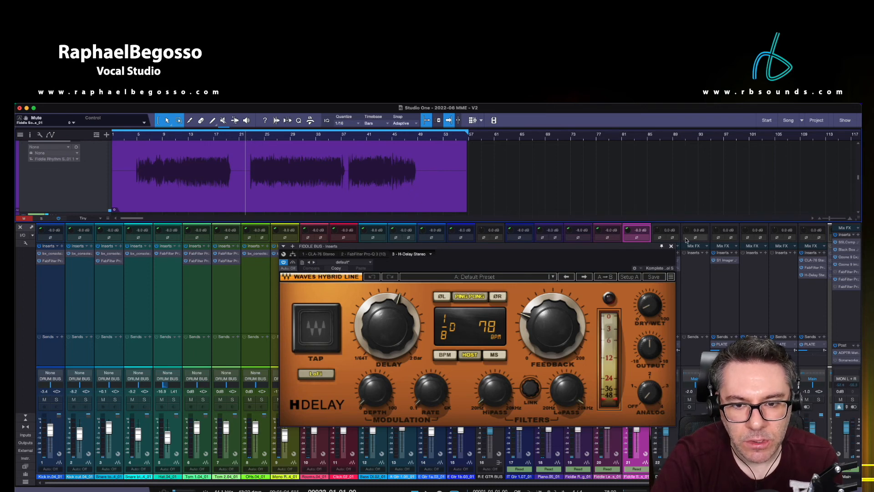
{"action": "left_click", "coordinate": [671, 246]}
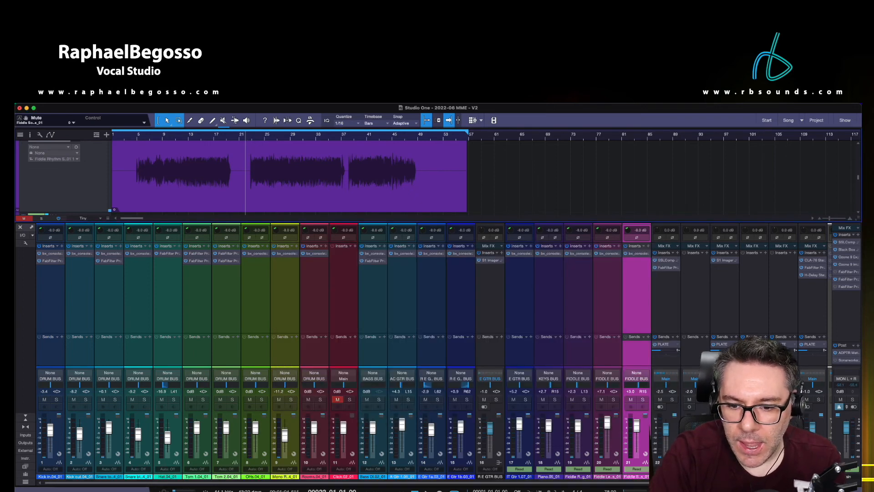
Bring the PLATE effects channel into view, open its H-Reverb switched on to examine the settings, and close it.
{"action": "scroll", "coordinate": [664, 278], "scroll_direction": "right", "scroll_amount": 2}
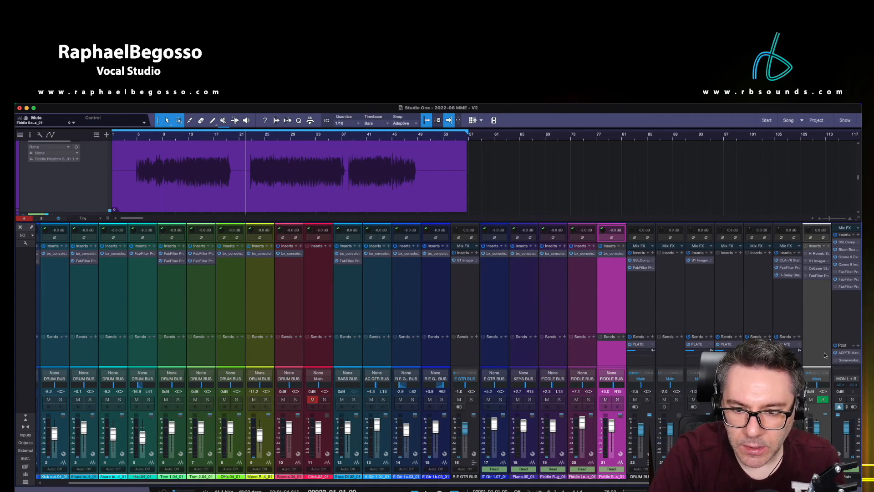
{"action": "scroll", "coordinate": [633, 478], "scroll_direction": "left", "scroll_amount": 1}
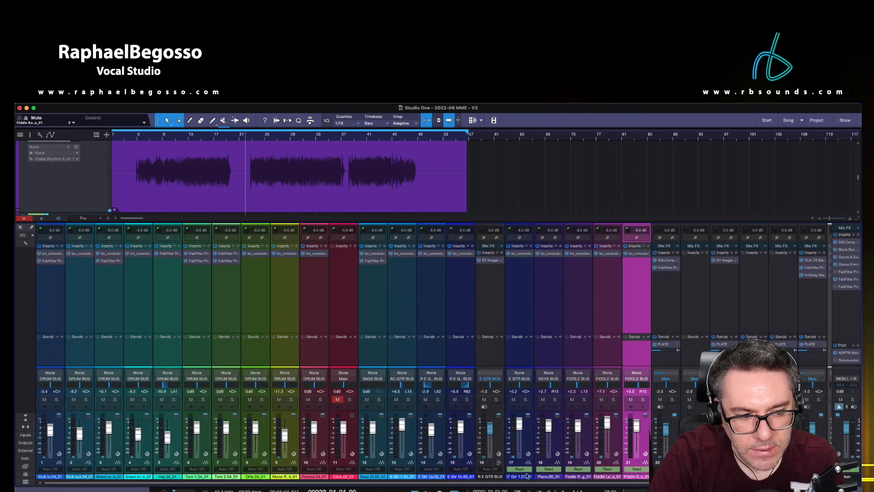
{"action": "scroll", "coordinate": [633, 477], "scroll_direction": "right", "scroll_amount": 1}
{"action": "scroll", "coordinate": [810, 293], "scroll_direction": "left", "scroll_amount": 1}
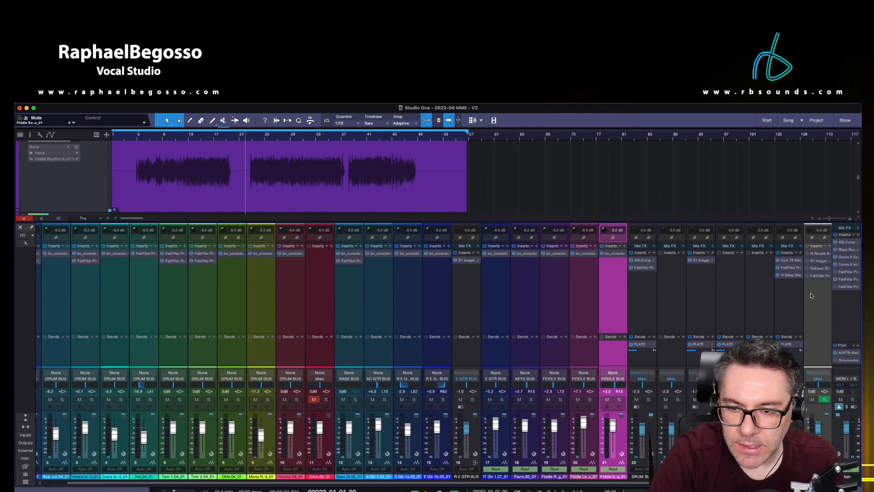
{"action": "scroll", "coordinate": [812, 278], "scroll_direction": "right", "scroll_amount": 1}
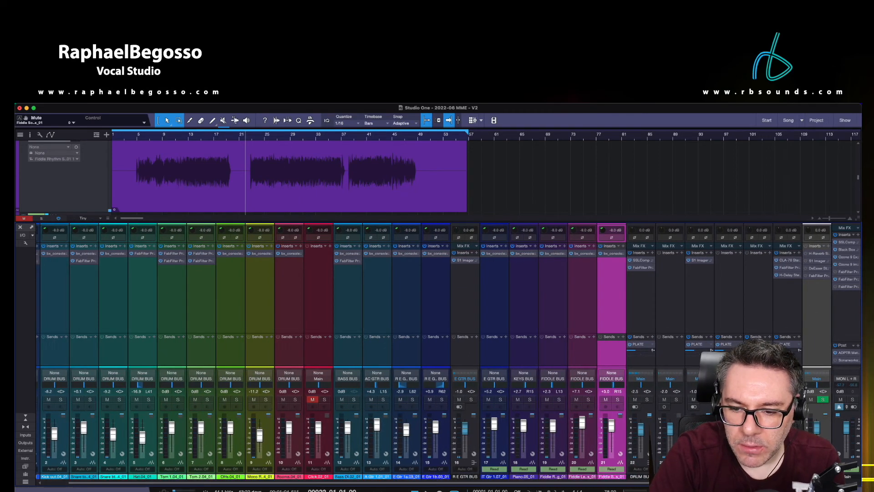
{"action": "left_click", "coordinate": [818, 254]}
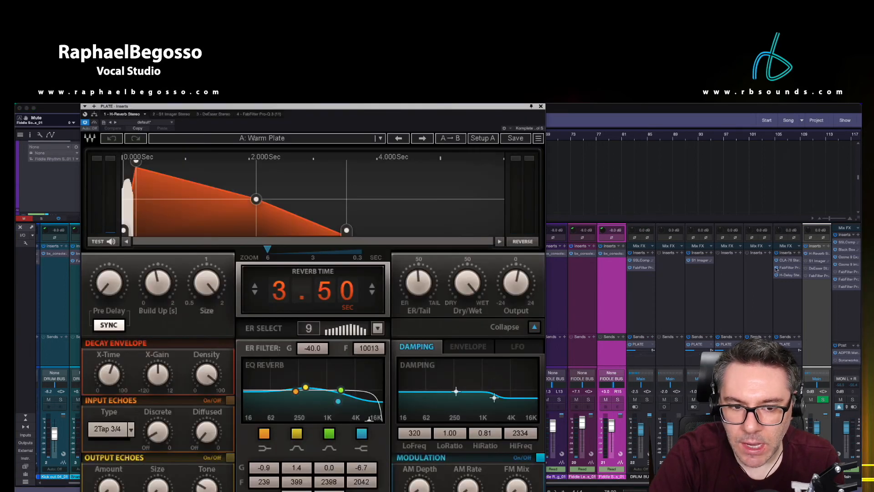
{"action": "left_click_drag", "start_coordinate": [371, 109], "coordinate": [434, 109]}
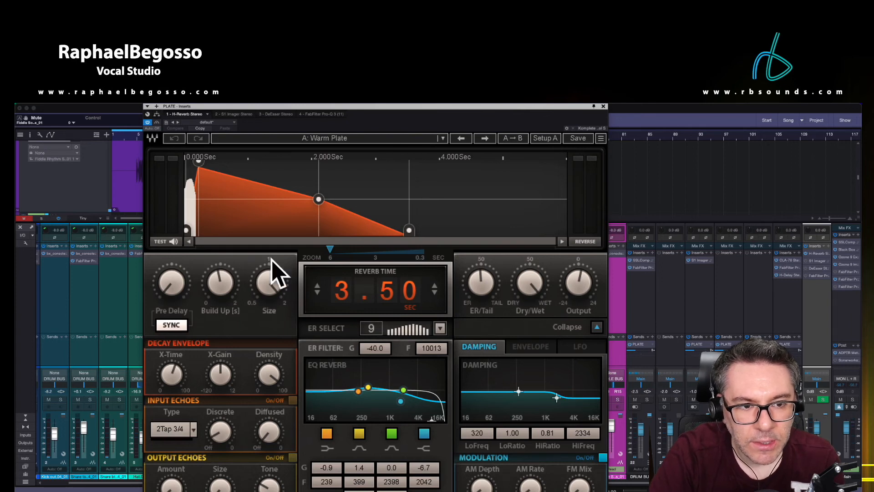
{"action": "left_click", "coordinate": [603, 106]}
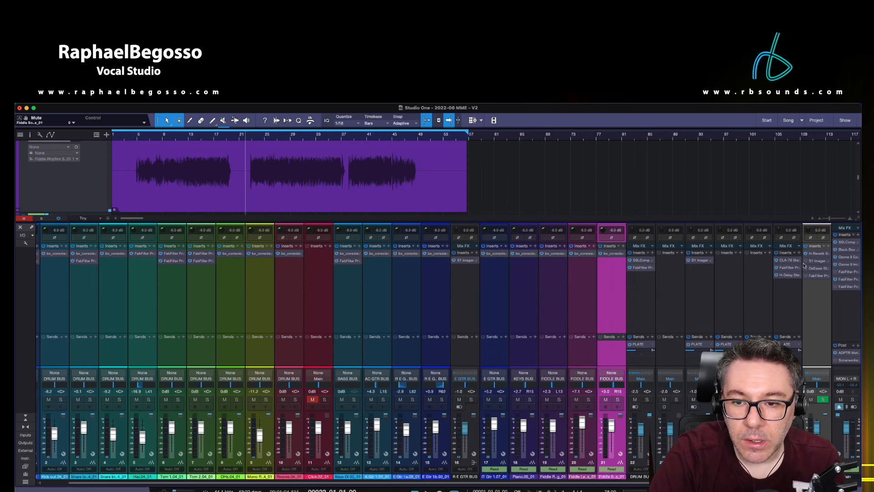
Open the PLATE channel's S1 Imager and DeEsser in turn, switched on, to examine their settings, and close each one.
{"action": "left_click", "coordinate": [817, 261]}
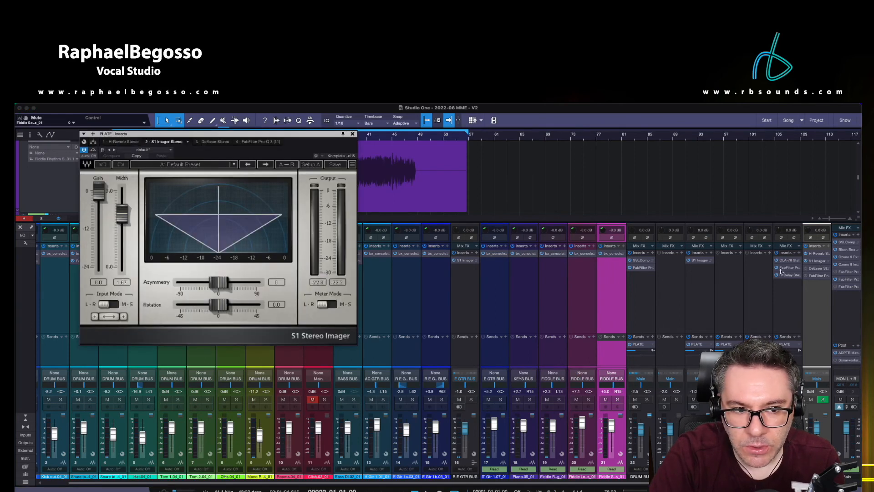
{"action": "left_click_drag", "start_coordinate": [258, 140], "coordinate": [510, 187]}
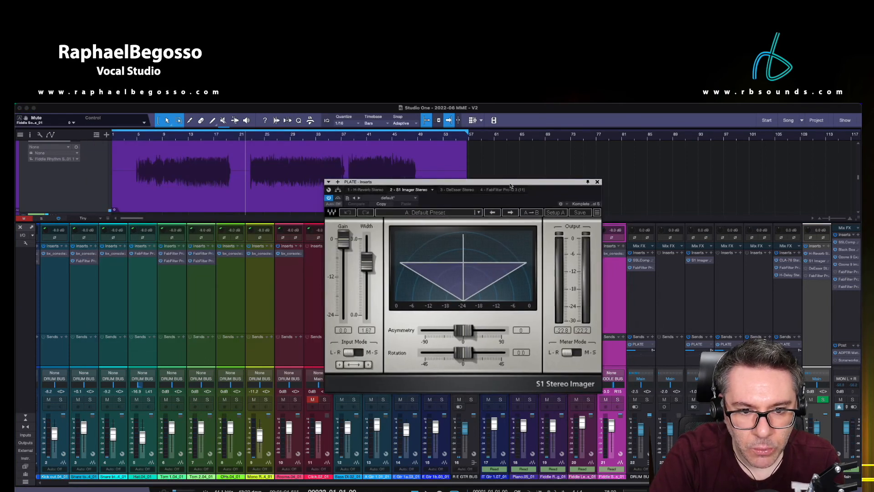
{"action": "left_click", "coordinate": [597, 182]}
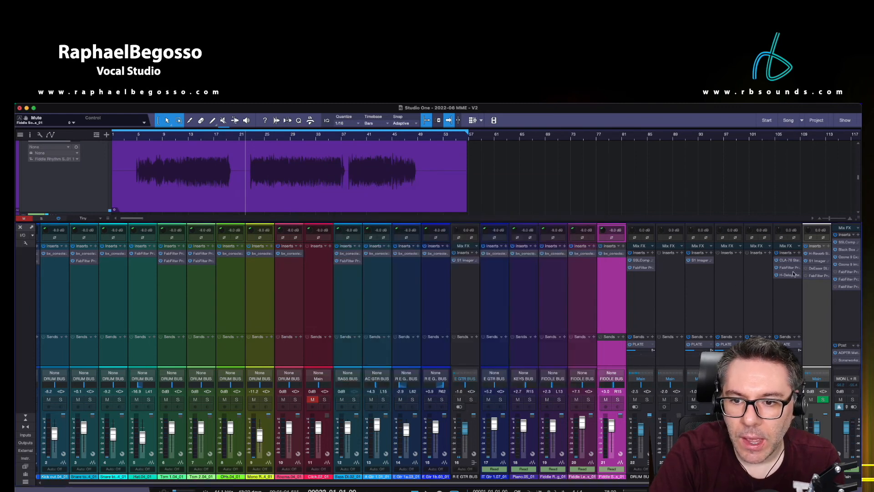
{"action": "left_click", "coordinate": [818, 269]}
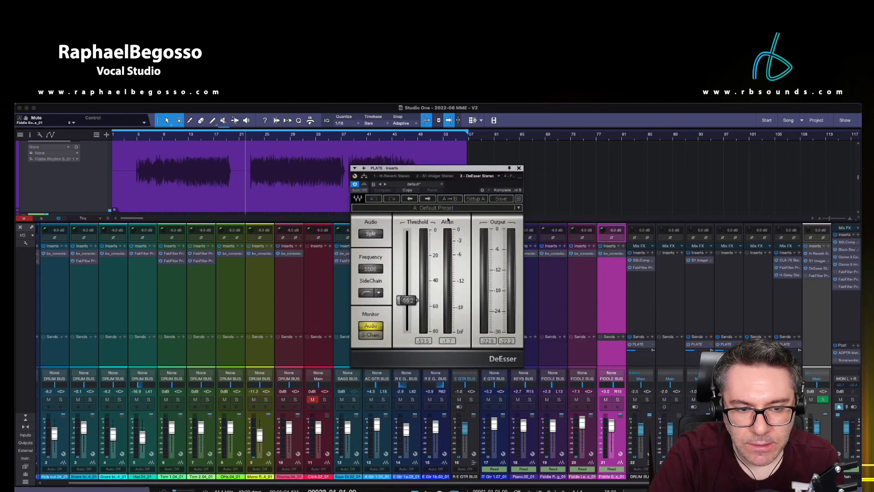
{"action": "left_click", "coordinate": [519, 169]}
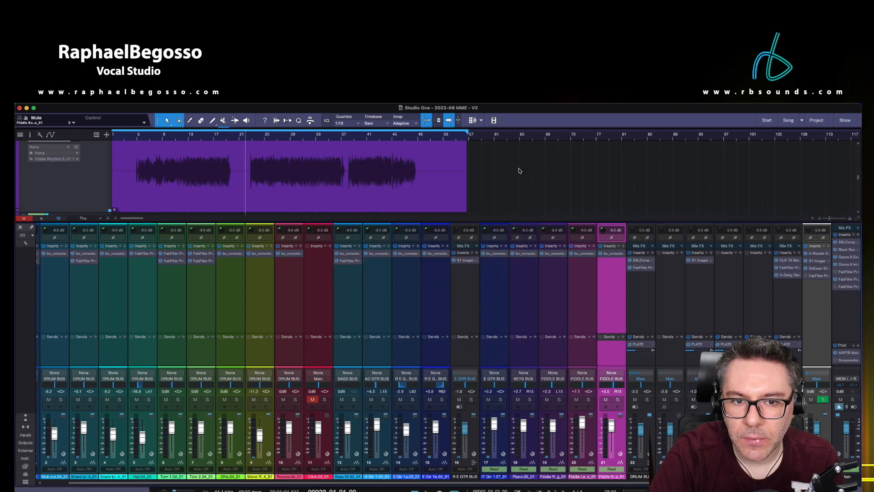
Examine the PLATE channel's FabFilter Pro-Q 3 switched on, close it, and play the mix from bar 22.
{"action": "left_click", "coordinate": [817, 276]}
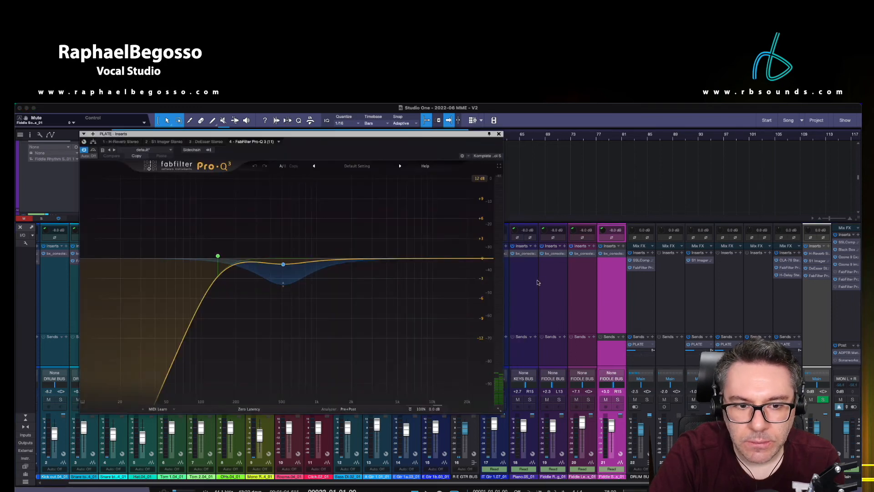
{"action": "left_click_drag", "start_coordinate": [324, 137], "coordinate": [503, 165]}
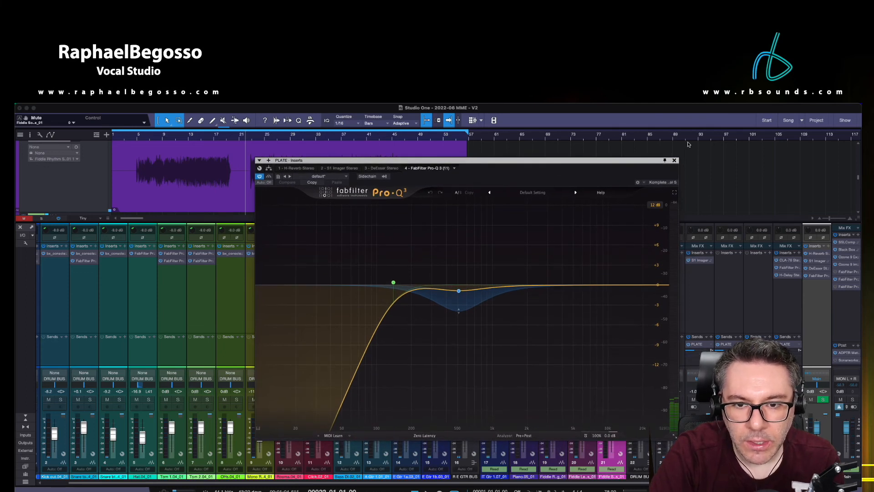
{"action": "left_click", "coordinate": [674, 161]}
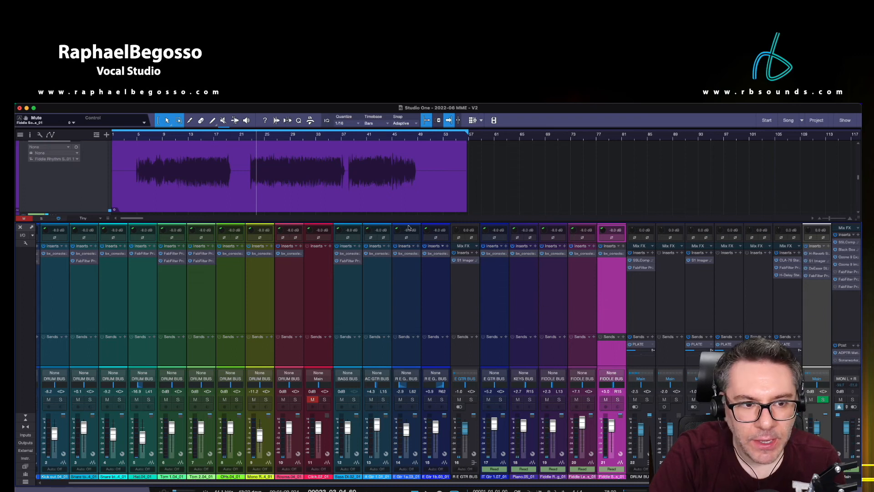
{"action": "left_click", "coordinate": [245, 138]}
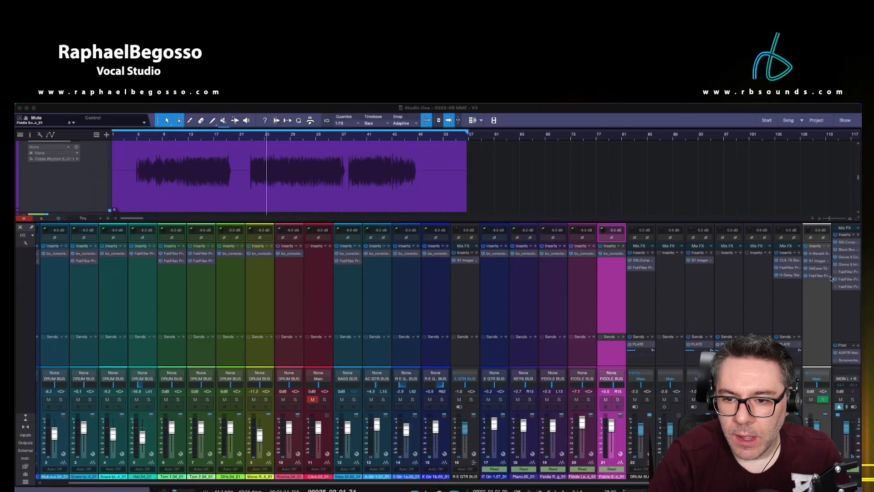
Open the Main channel's first FabFilter Pro-Q 3 to examine its curve, and set the playback position to bar 38.
{"action": "double_click", "coordinate": [847, 272]}
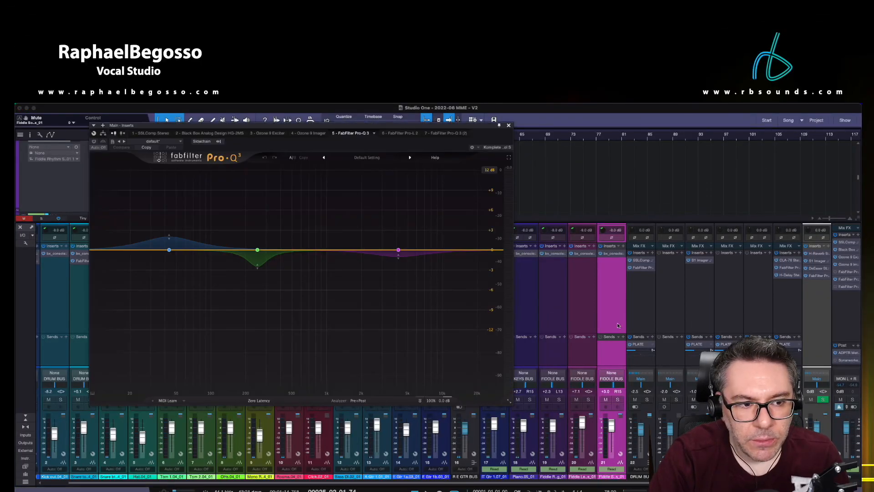
{"action": "left_click_drag", "start_coordinate": [337, 128], "coordinate": [452, 176]}
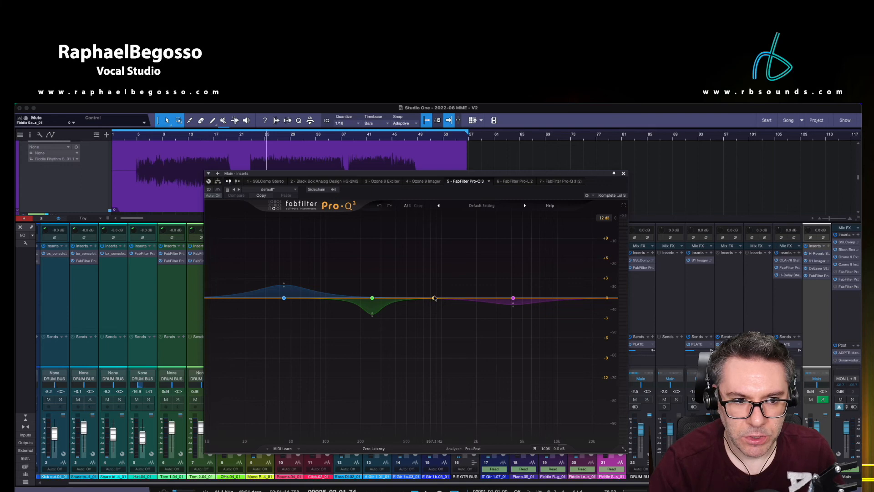
{"action": "left_click", "coordinate": [246, 136]}
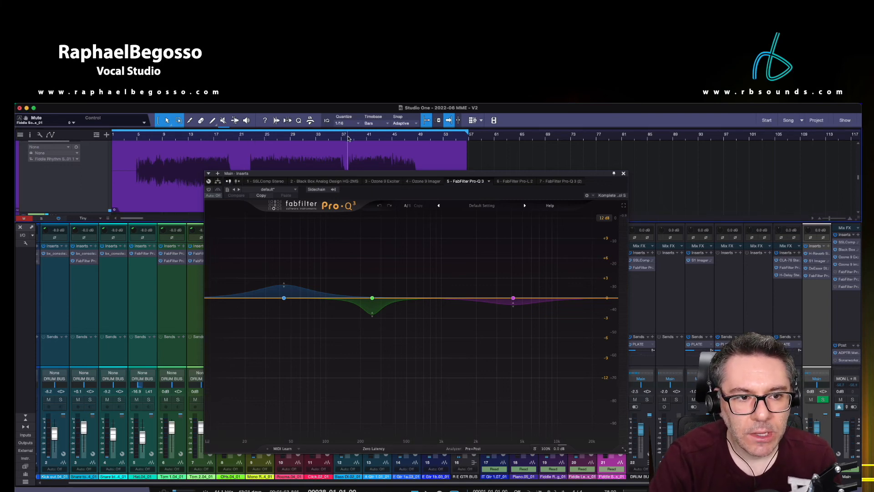
Compare the mix with the Main channel's first Pro-Q 3 off and on, playing from bar 38, and close it.
{"action": "left_click", "coordinate": [210, 191]}
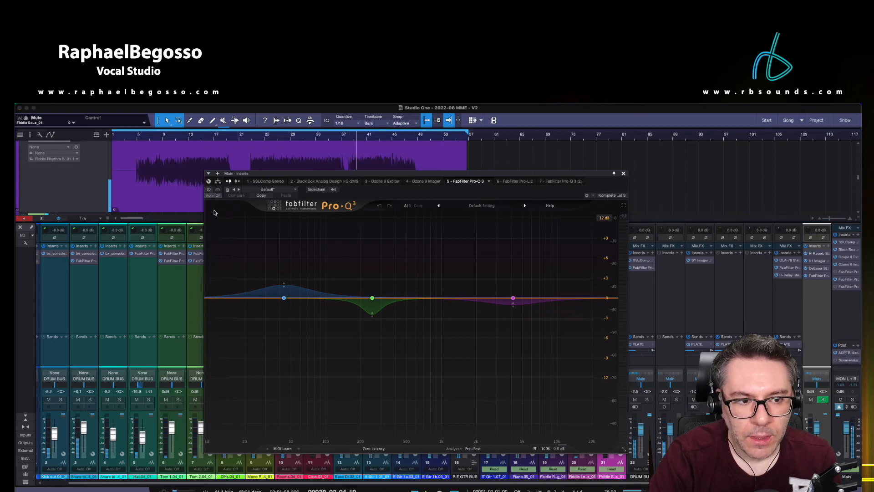
{"action": "left_click", "coordinate": [209, 190]}
{"action": "left_click", "coordinate": [347, 135]}
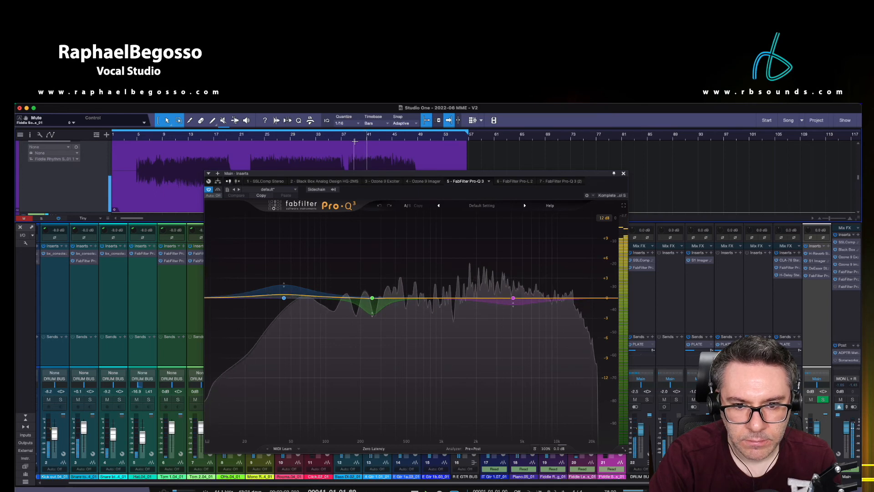
{"action": "left_click", "coordinate": [623, 174]}
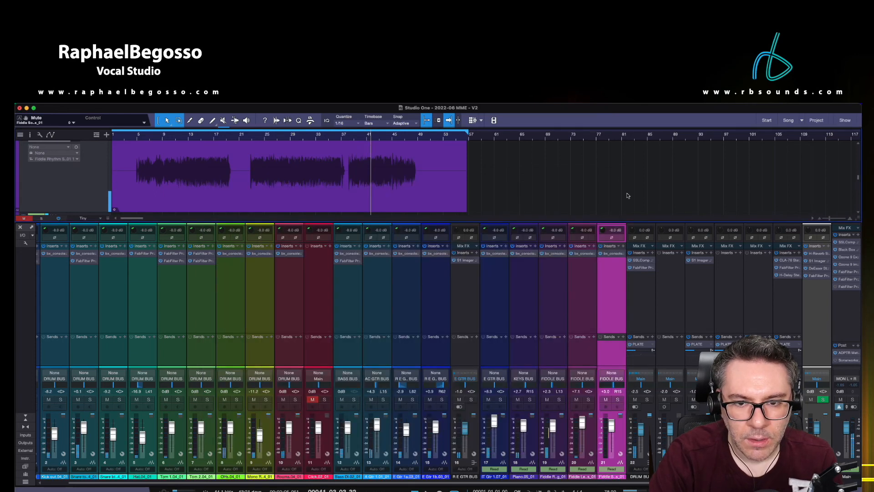
Open the Main channel's post-fader Sonarworks Reference 4 to examine the headphone calibration, and close it.
{"action": "left_click", "coordinate": [851, 363]}
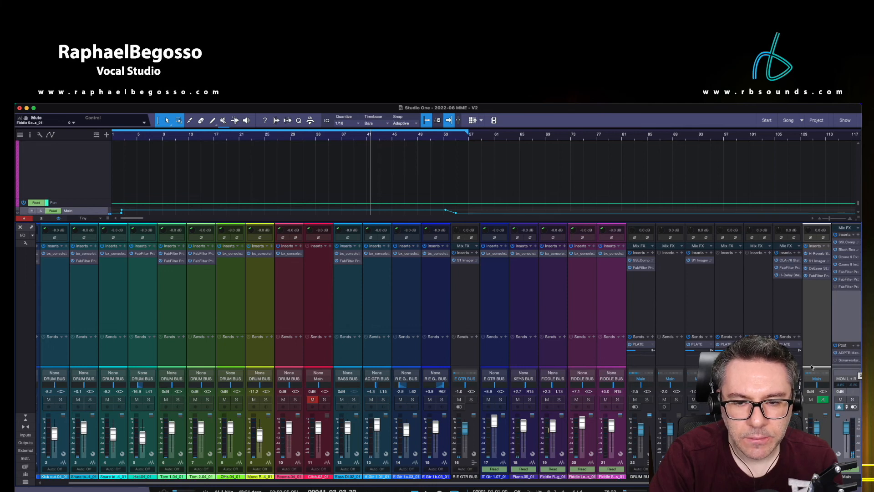
{"action": "left_click", "coordinate": [850, 360]}
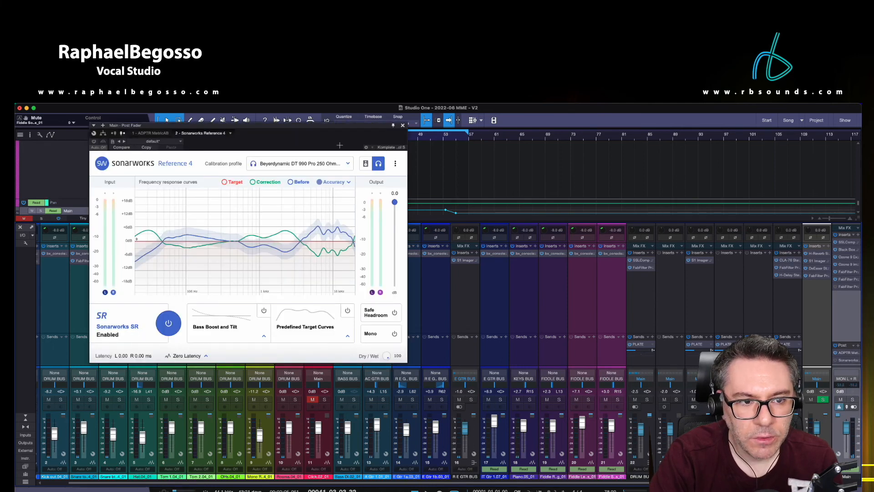
{"action": "left_click_drag", "start_coordinate": [350, 130], "coordinate": [554, 191]}
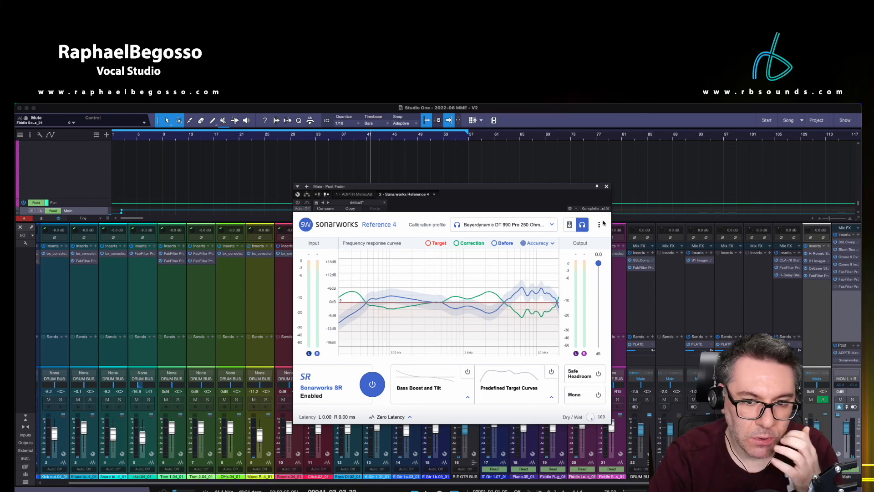
{"action": "left_click", "coordinate": [606, 187]}
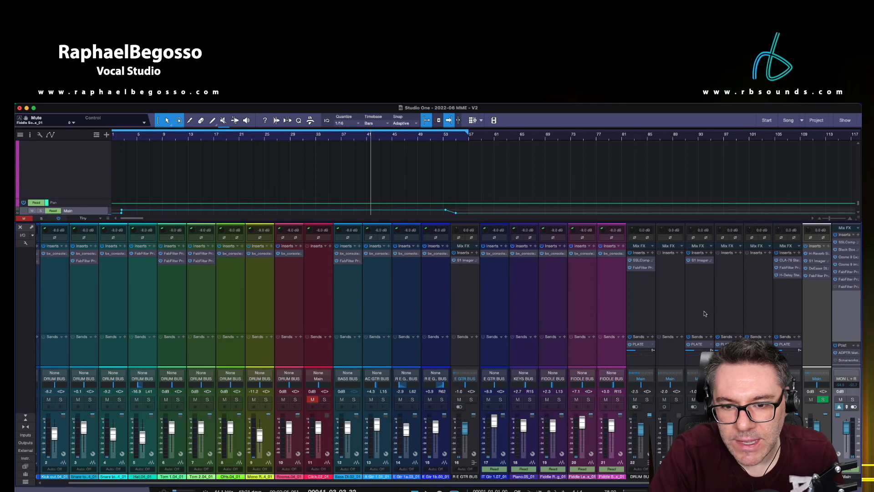
Examine the spectrum in the Main channel's last FabFilter Pro-Q 3, return the arrangement to the Kick and Snare tracks, and close the plug-in.
{"action": "scroll", "coordinate": [355, 162], "scroll_direction": "up", "scroll_amount": 5}
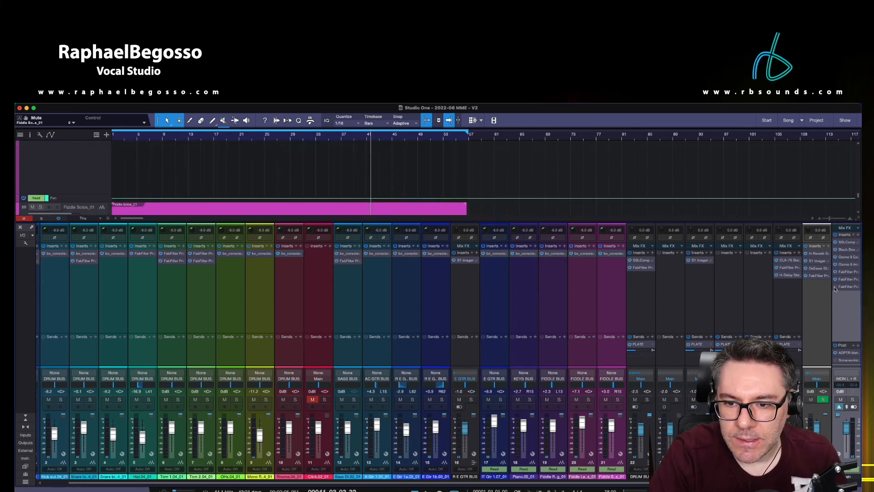
{"action": "left_click", "coordinate": [852, 287]}
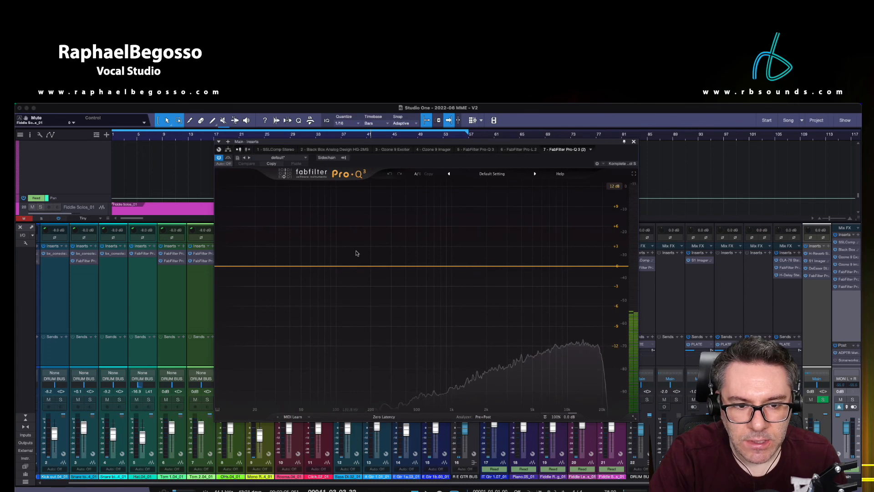
{"action": "left_click_drag", "start_coordinate": [429, 142], "coordinate": [464, 181]}
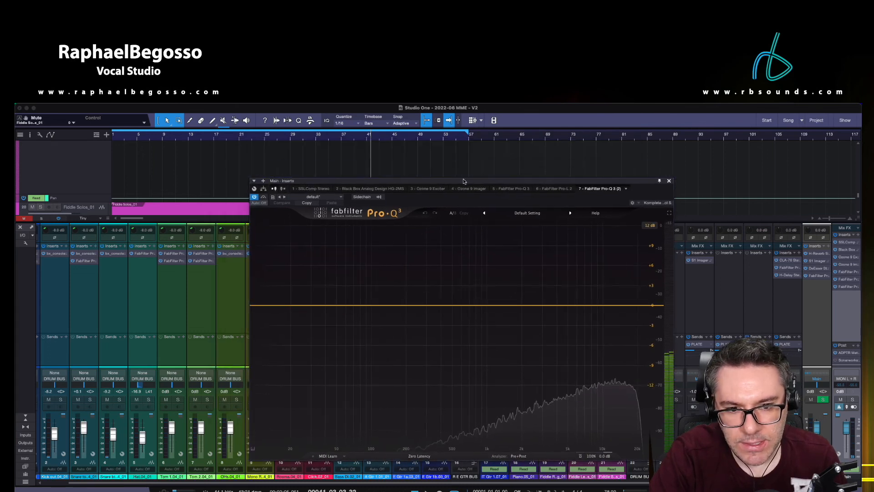
{"action": "scroll", "coordinate": [397, 155], "scroll_direction": "down", "scroll_amount": 5}
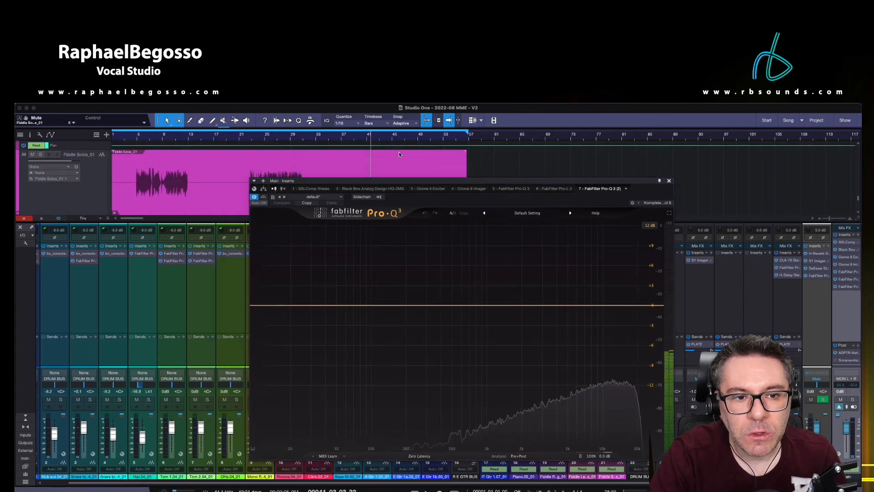
{"action": "scroll", "coordinate": [398, 154], "scroll_direction": "down", "scroll_amount": 5}
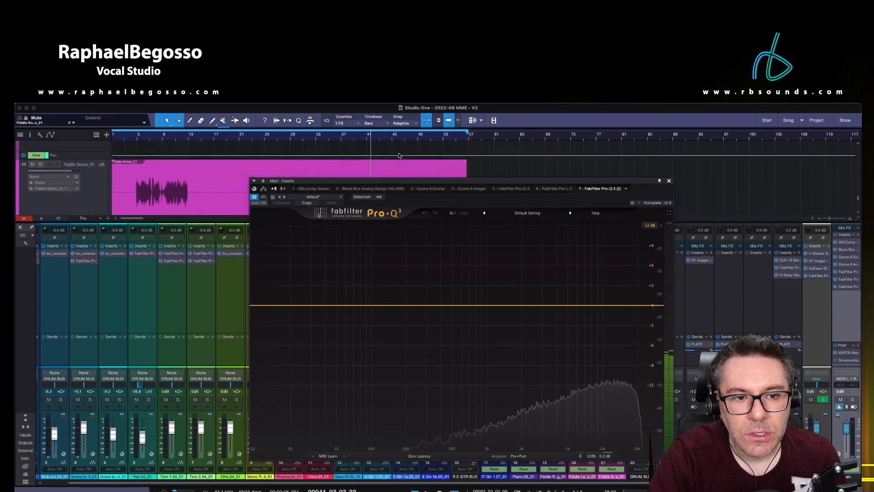
{"action": "scroll", "coordinate": [399, 157], "scroll_direction": "down", "scroll_amount": 3}
{"action": "scroll", "coordinate": [399, 159], "scroll_direction": "up", "scroll_amount": 10}
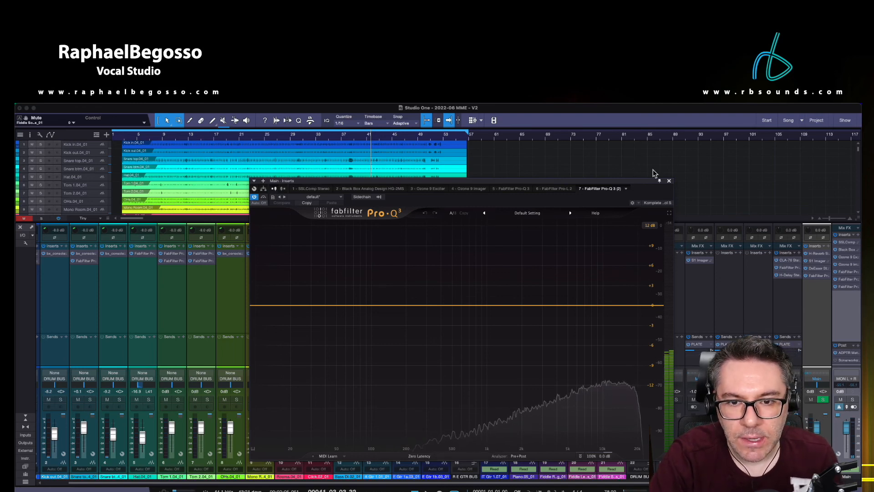
{"action": "left_click", "coordinate": [668, 181]}
Select every channel from Kick in to PLATE and bypass all of their inserts at once.
{"action": "left_click_drag", "start_coordinate": [134, 483], "coordinate": [63, 485]}
{"action": "left_click", "coordinate": [49, 468]}
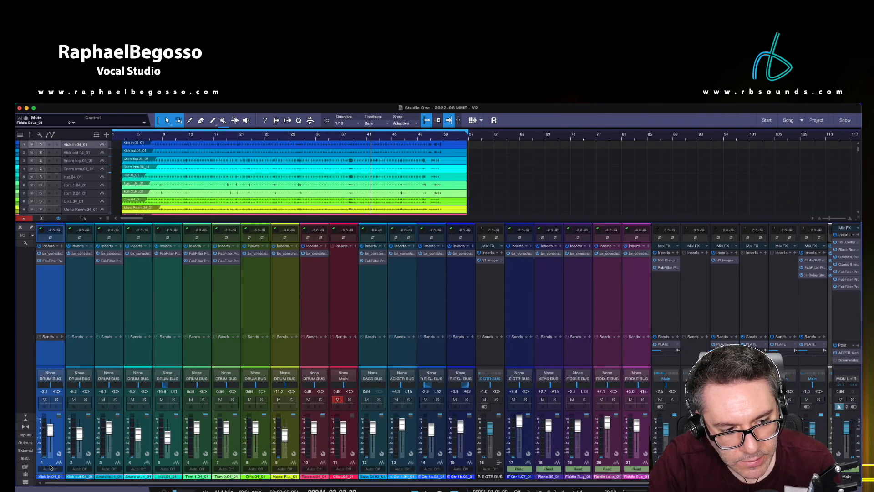
{"action": "left_click_drag", "start_coordinate": [637, 484], "coordinate": [665, 484]}
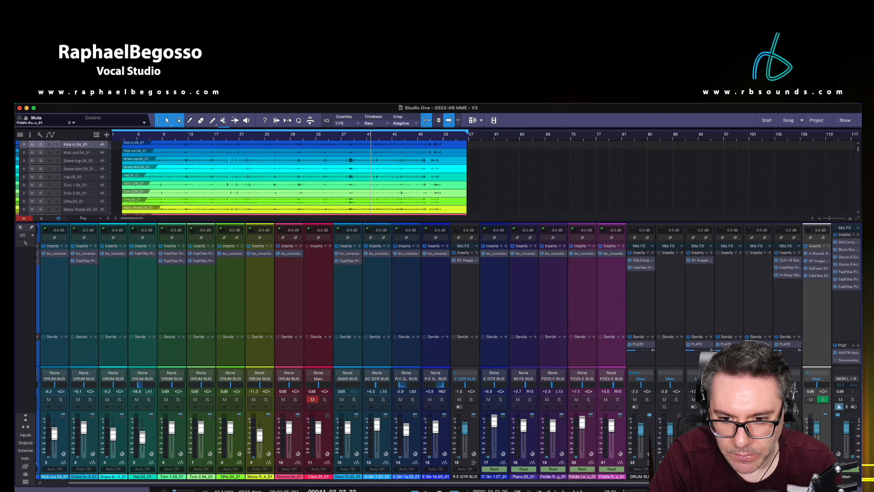
{"action": "left_click", "coordinate": [817, 469], "text": "shift"}
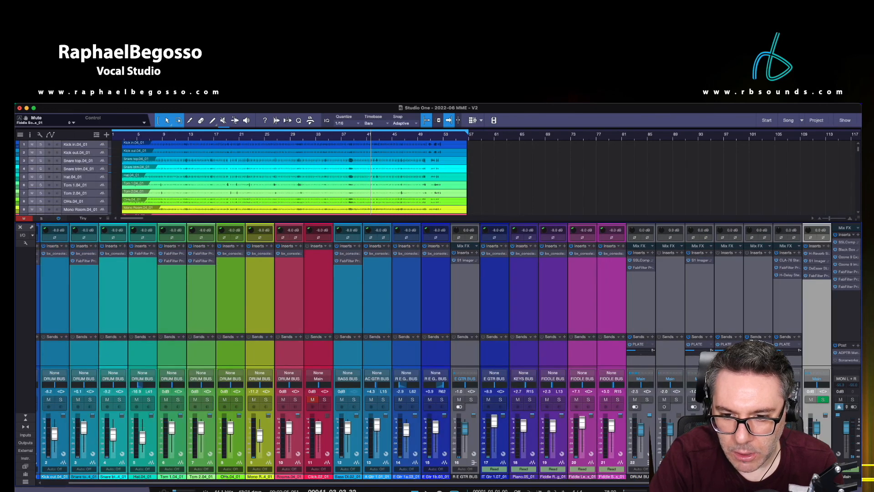
{"action": "left_click", "coordinate": [805, 246]}
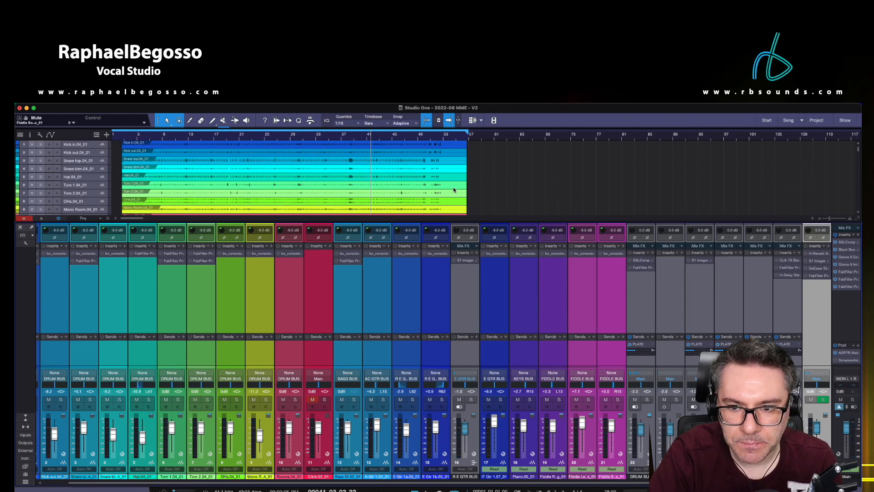
Play the mix with the channel inserts bypassed, watching the spectrum in the Main channel's last Pro-Q 3, and close it.
{"action": "left_click", "coordinate": [848, 287]}
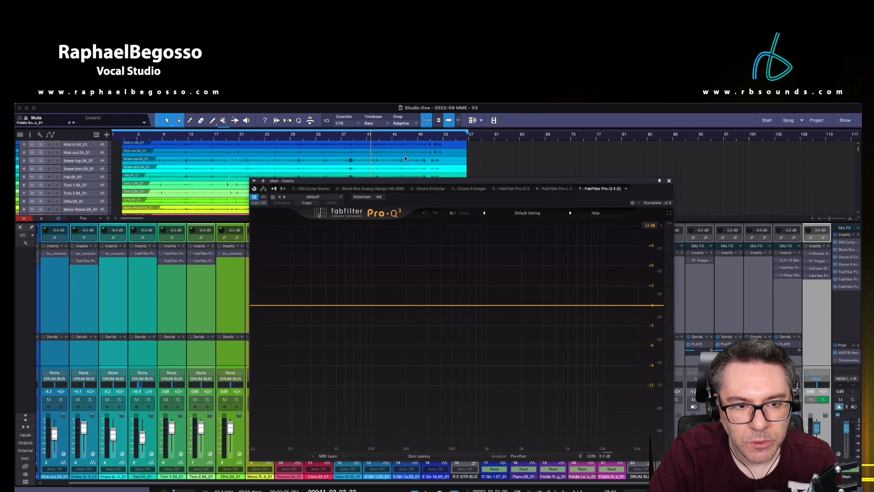
{"action": "key", "text": "space"}
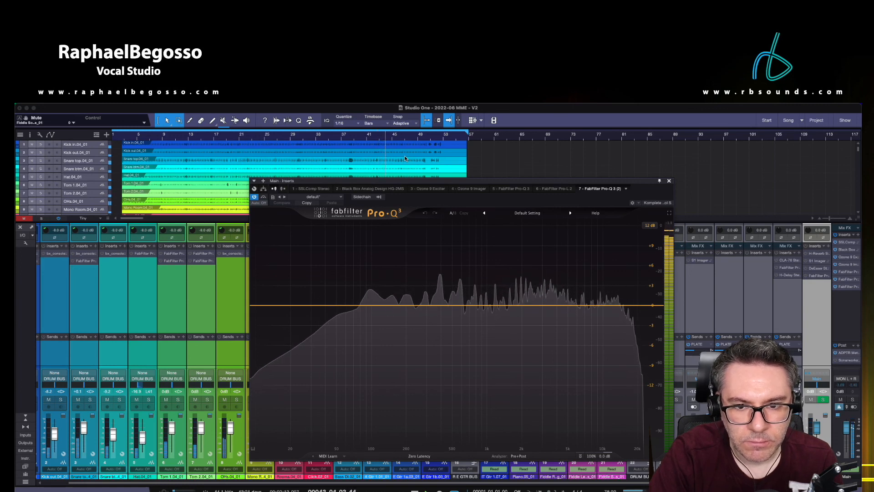
{"action": "left_click", "coordinate": [670, 181]}
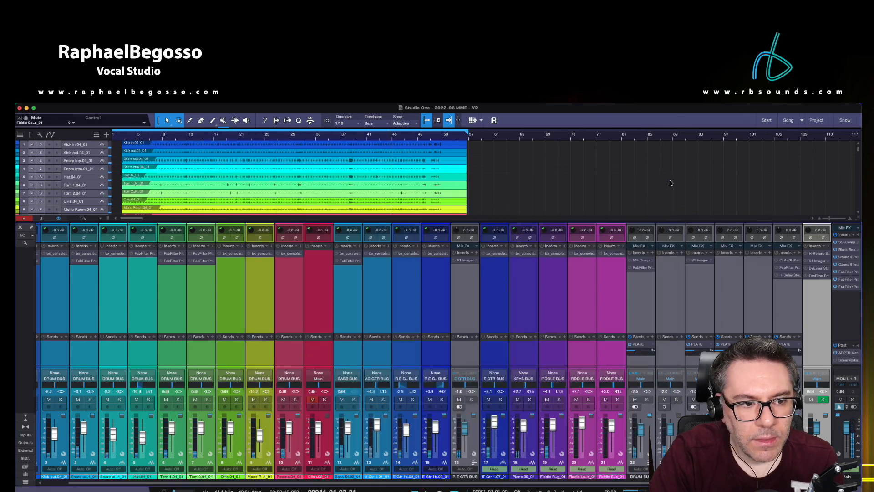
Switch the inserts of all selected channels back on.
{"action": "scroll", "coordinate": [105, 318], "scroll_direction": "left", "scroll_amount": 2}
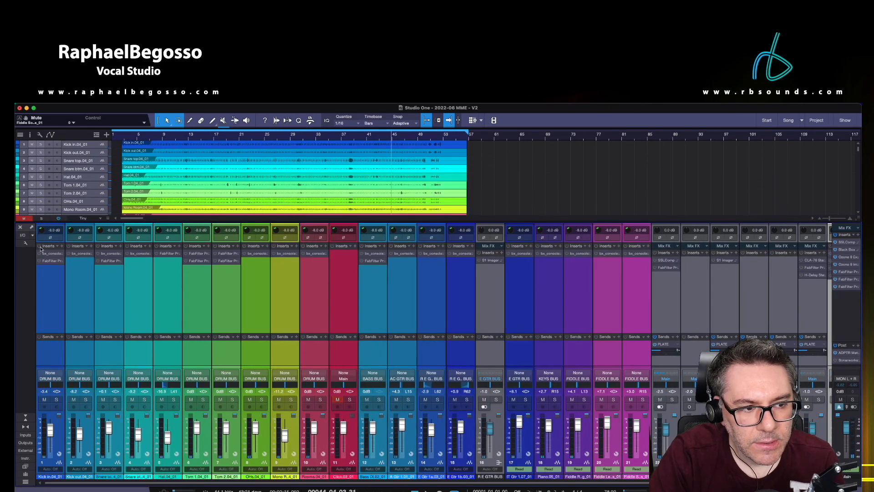
{"action": "scroll", "coordinate": [40, 248], "scroll_direction": "right", "scroll_amount": 2}
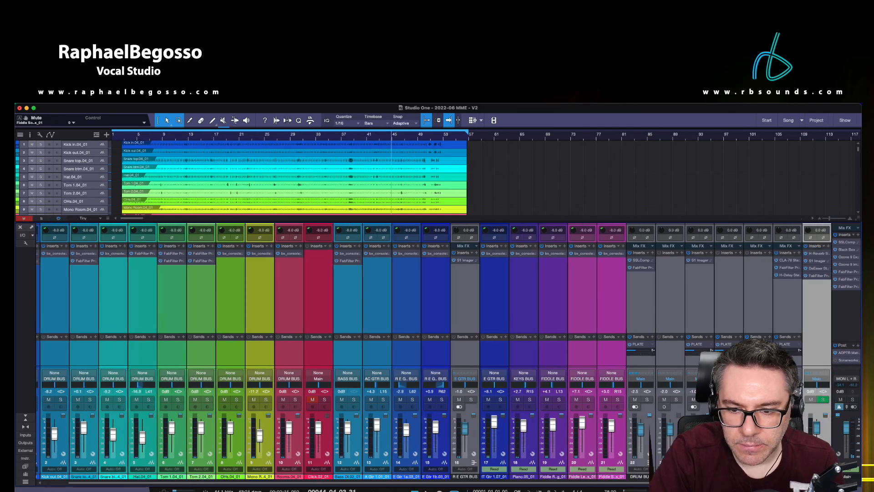
{"action": "scroll", "coordinate": [519, 469], "scroll_direction": "left", "scroll_amount": 2}
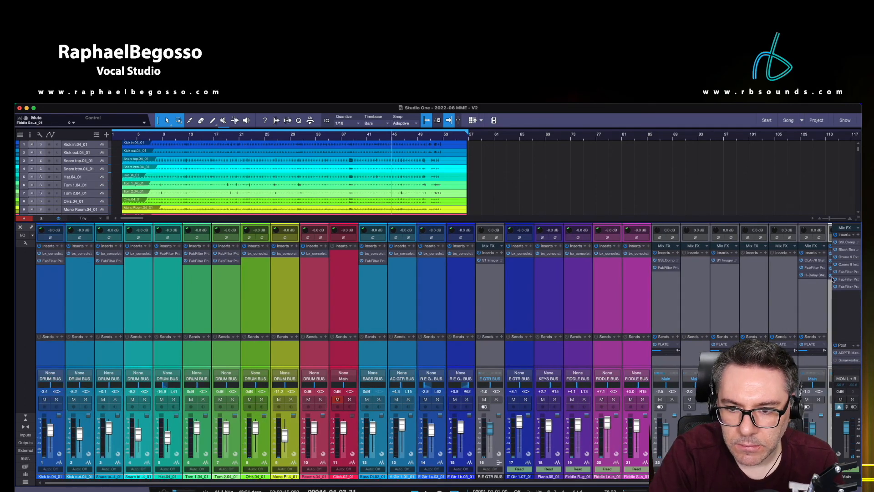
Play the processed mix from about bar 41, watching the spectrum in the Main channel's last Pro-Q 3, and close it.
{"action": "left_click", "coordinate": [847, 286]}
{"action": "left_click", "coordinate": [365, 137]}
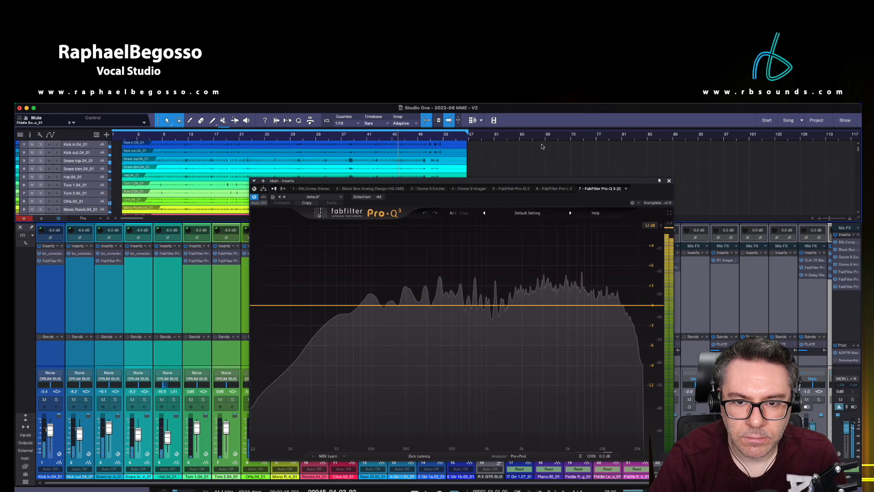
{"action": "left_click", "coordinate": [669, 181]}
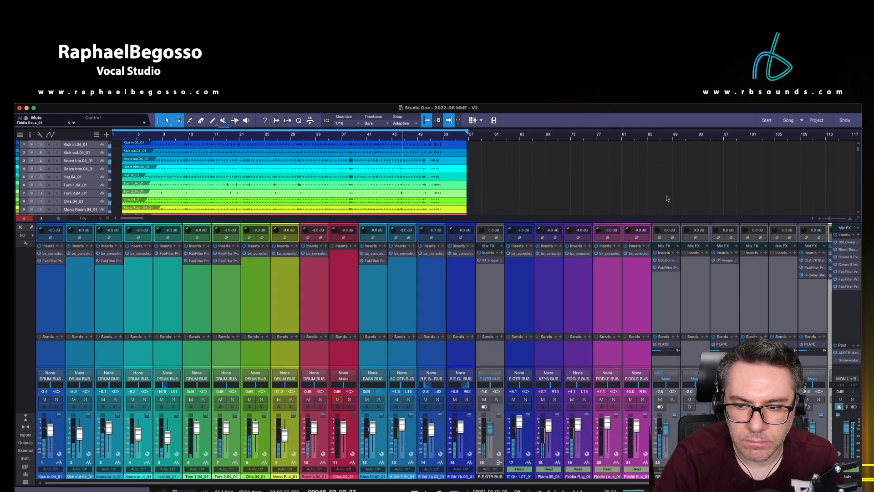